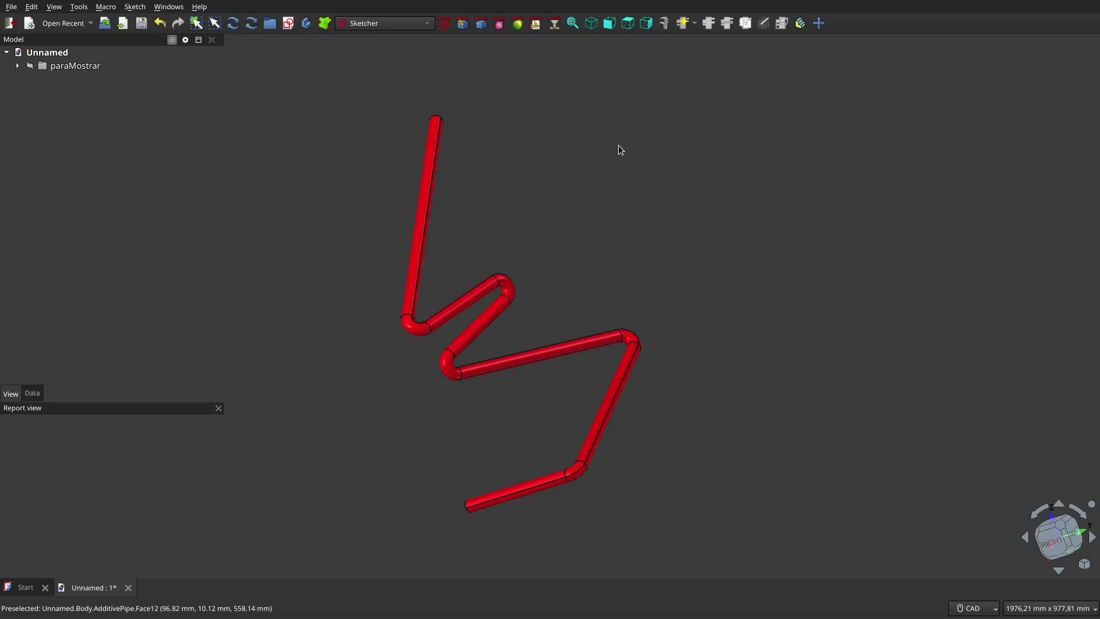
# - Look around the finished demo pipe, then hide the paraMostrar group
pyautogui.scroll(-2, 798, 233)
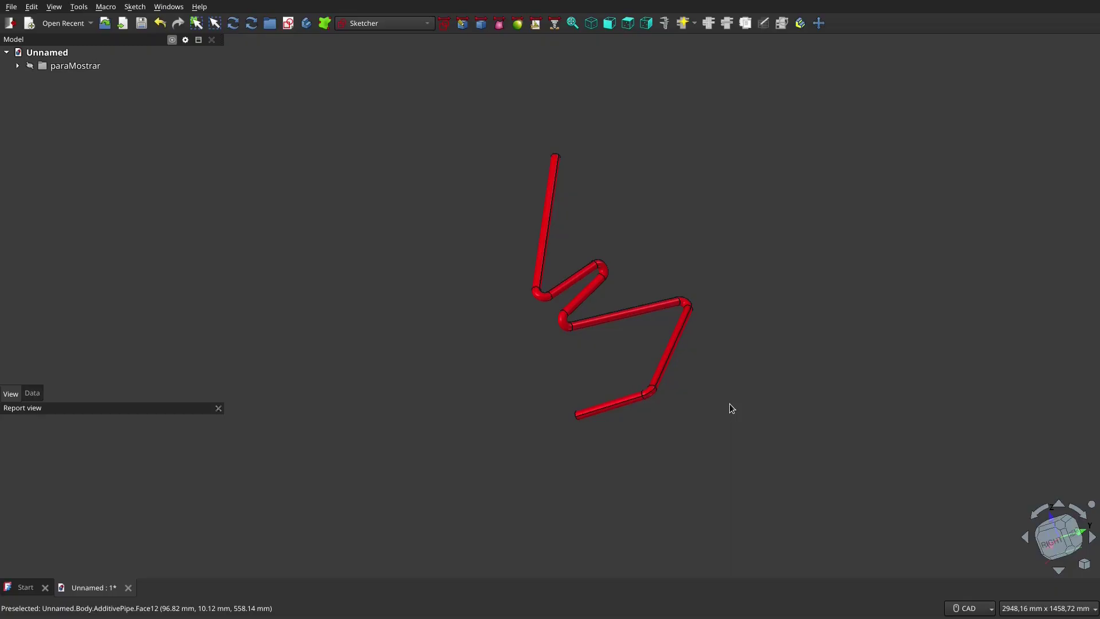
pyautogui.scroll(3, 693, 314)
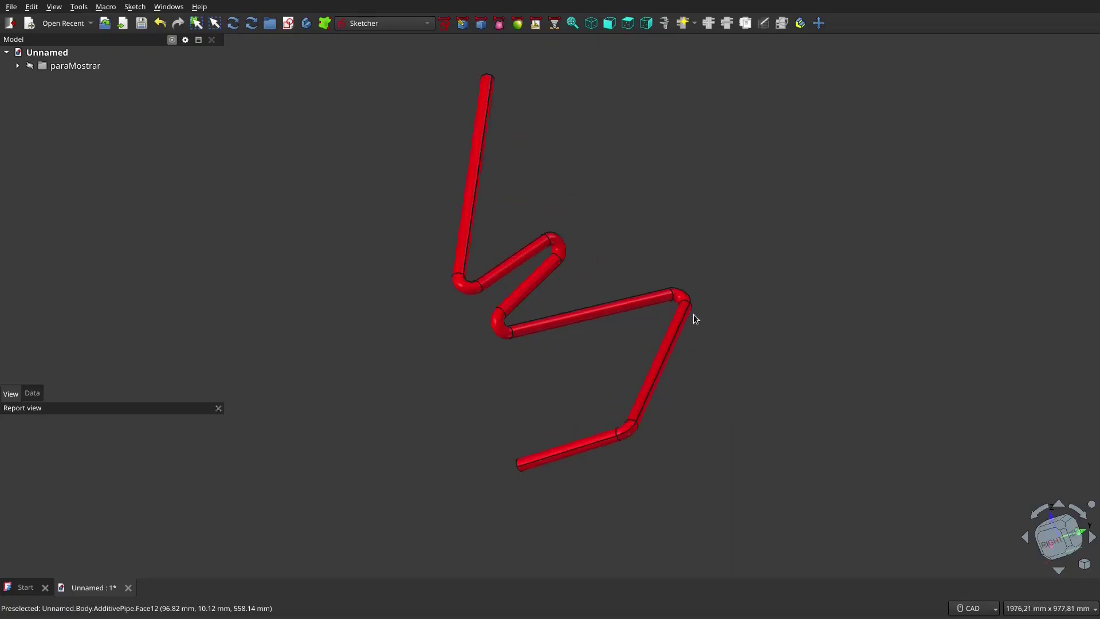
pyautogui.scroll(-2, 693, 314)
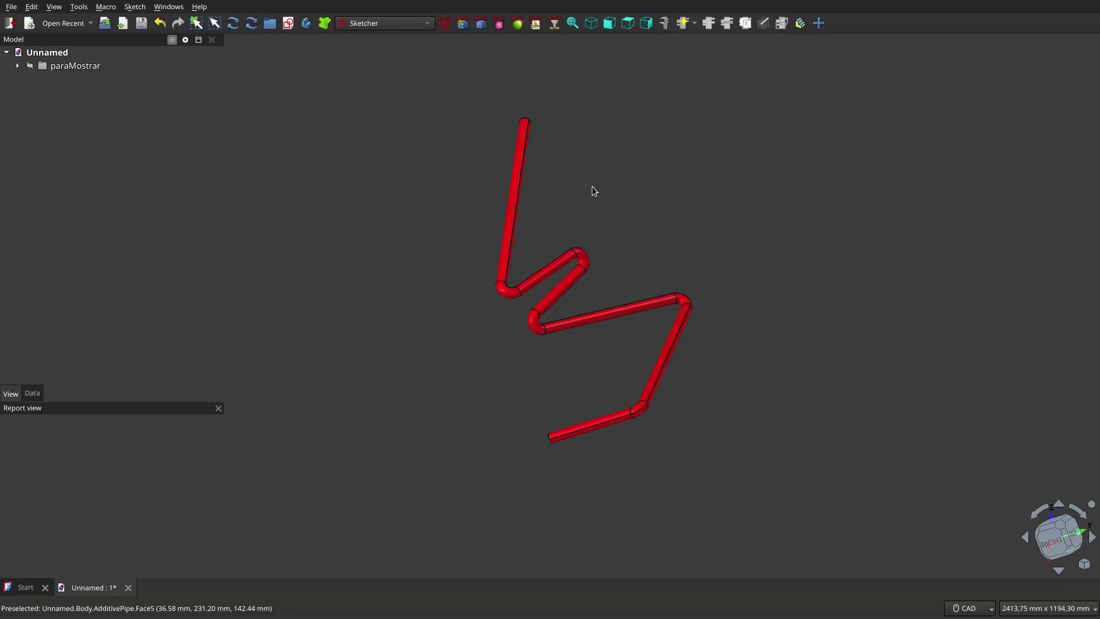
pyautogui.moveTo(592, 189); pyautogui.dragTo(670, 246, button='middle')
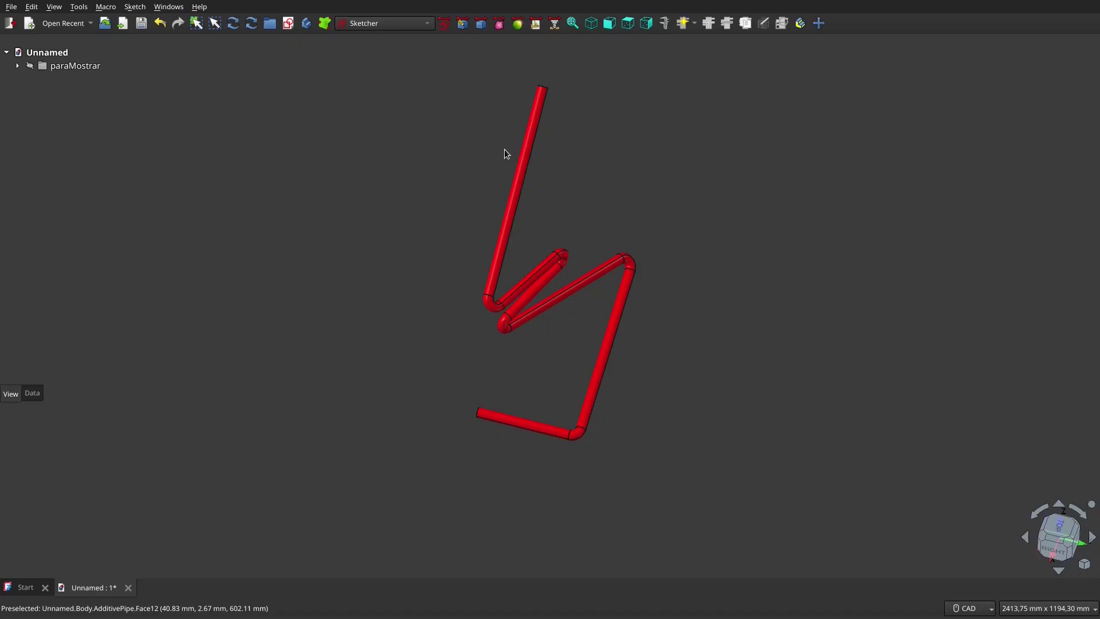
pyautogui.moveTo(614, 349); pyautogui.dragTo(473, 287, button='middle')
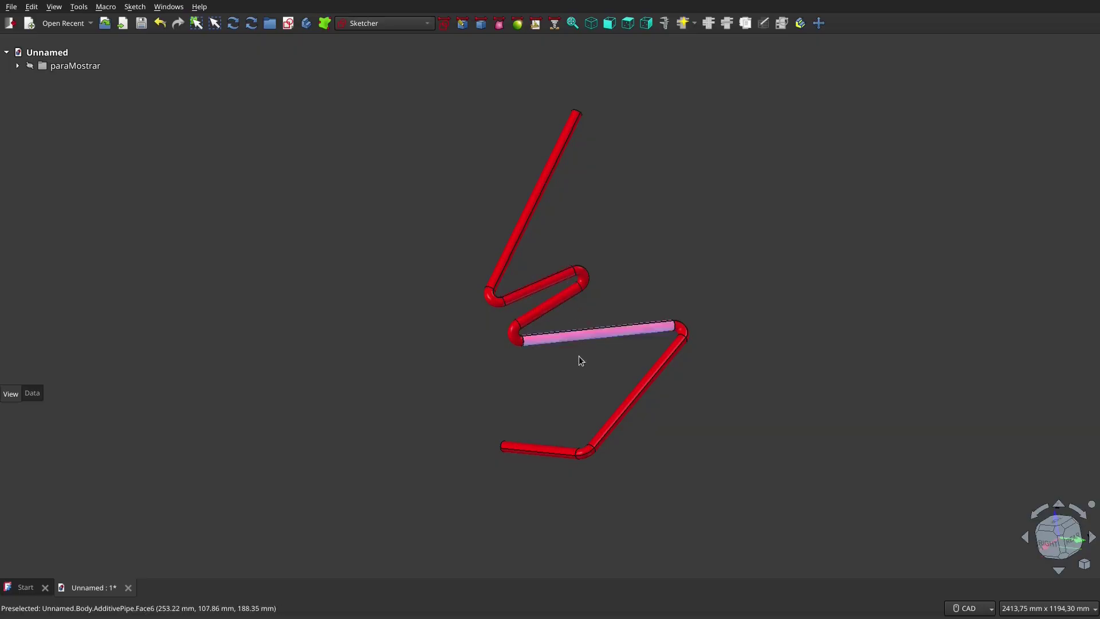
pyautogui.click(46, 67)
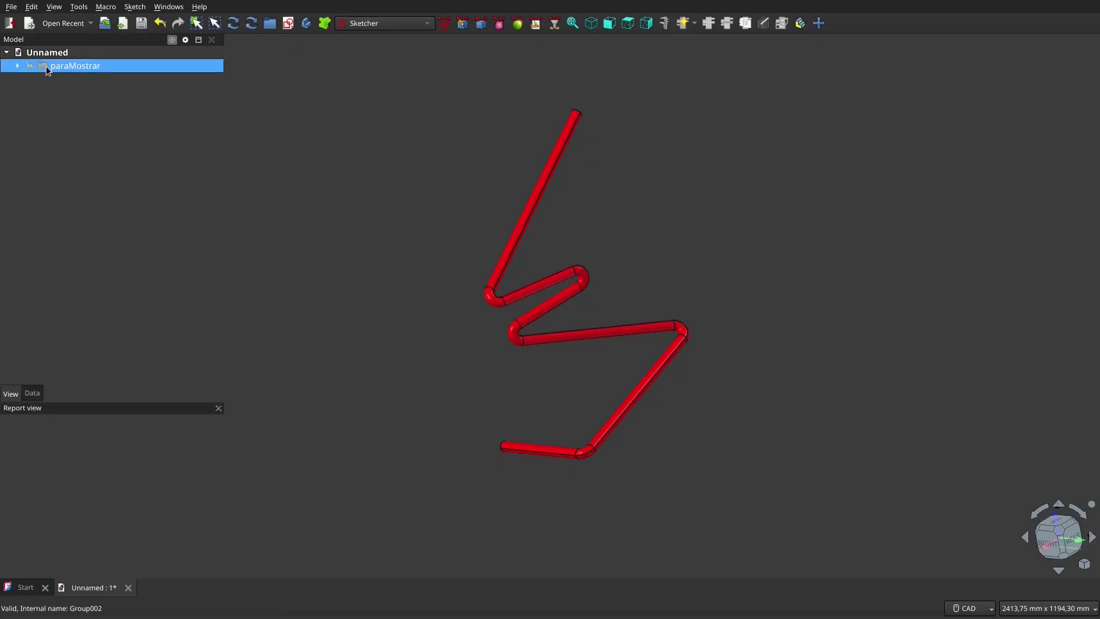
pyautogui.press('space')
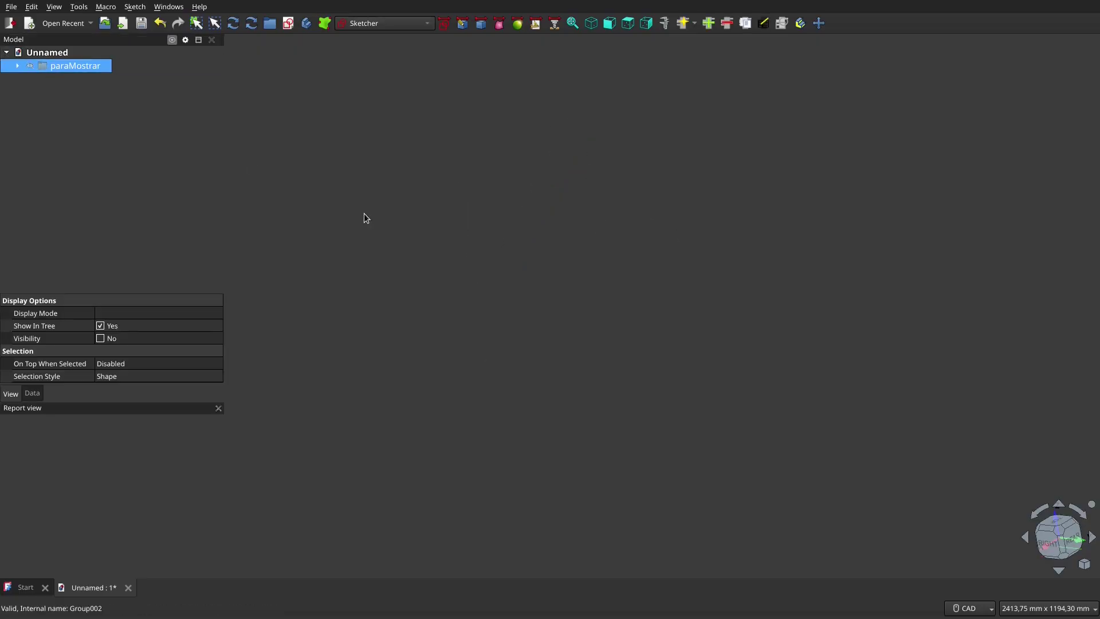
pyautogui.click(504, 217)
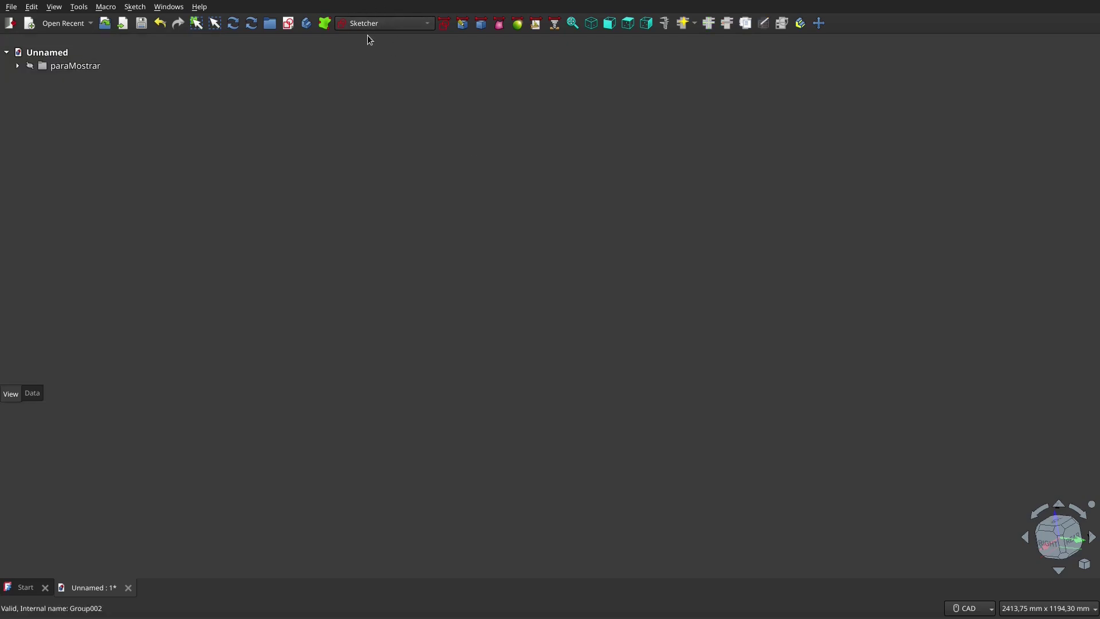
# - Sketch a rectangle from the origin on the XY plane as Sketch004
pyautogui.click(289, 24)
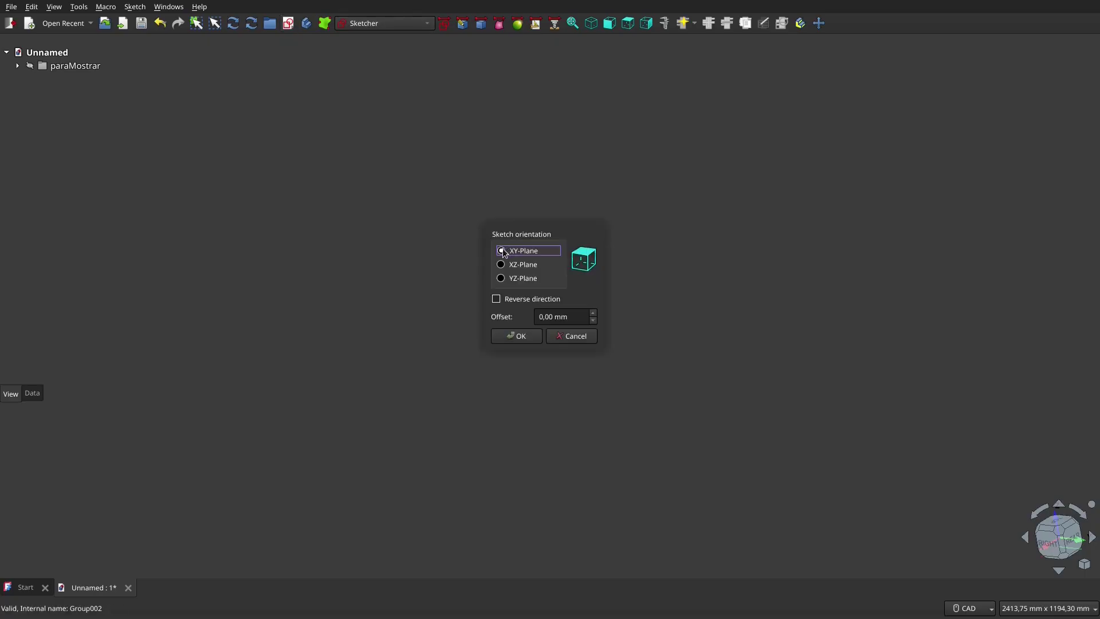
pyautogui.click(524, 336)
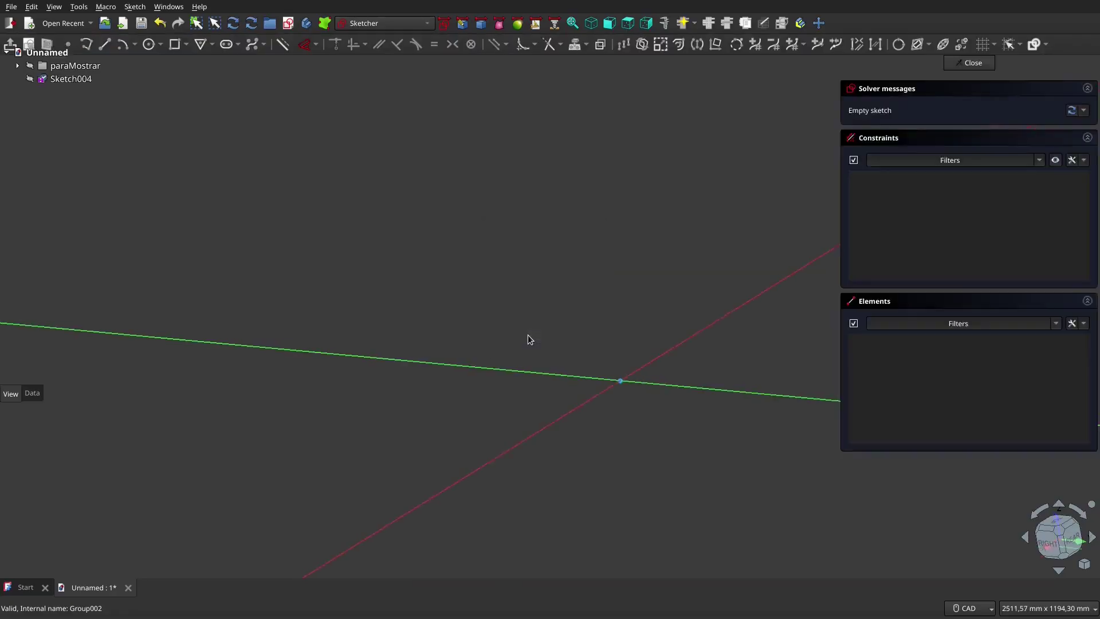
pyautogui.click(175, 44)
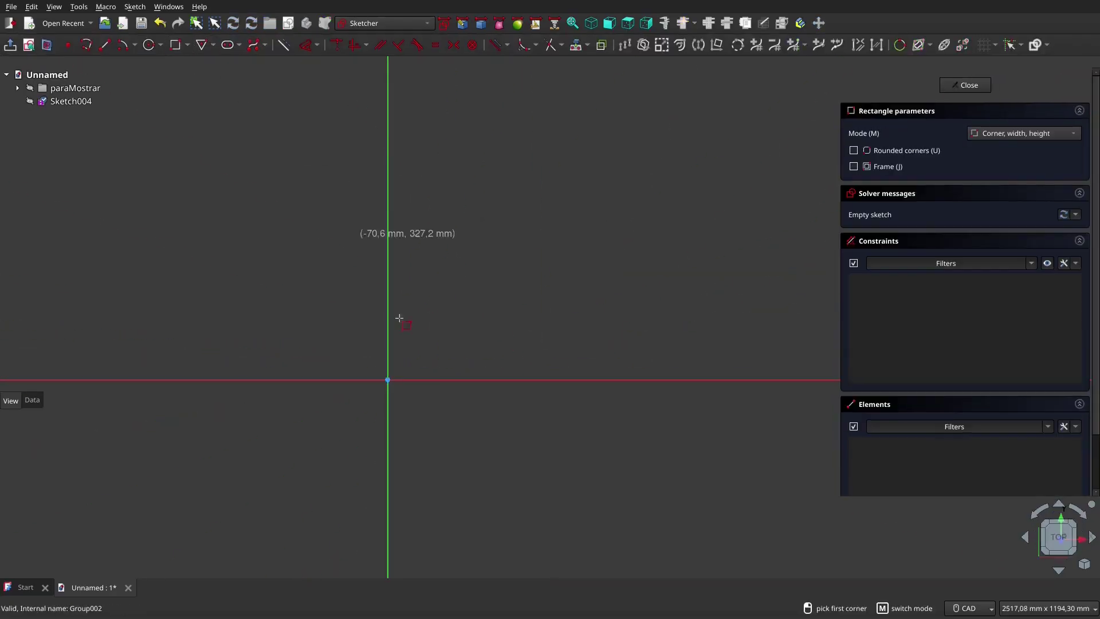
pyautogui.click(389, 380)
pyautogui.click(667, 200)
pyautogui.click(965, 86)
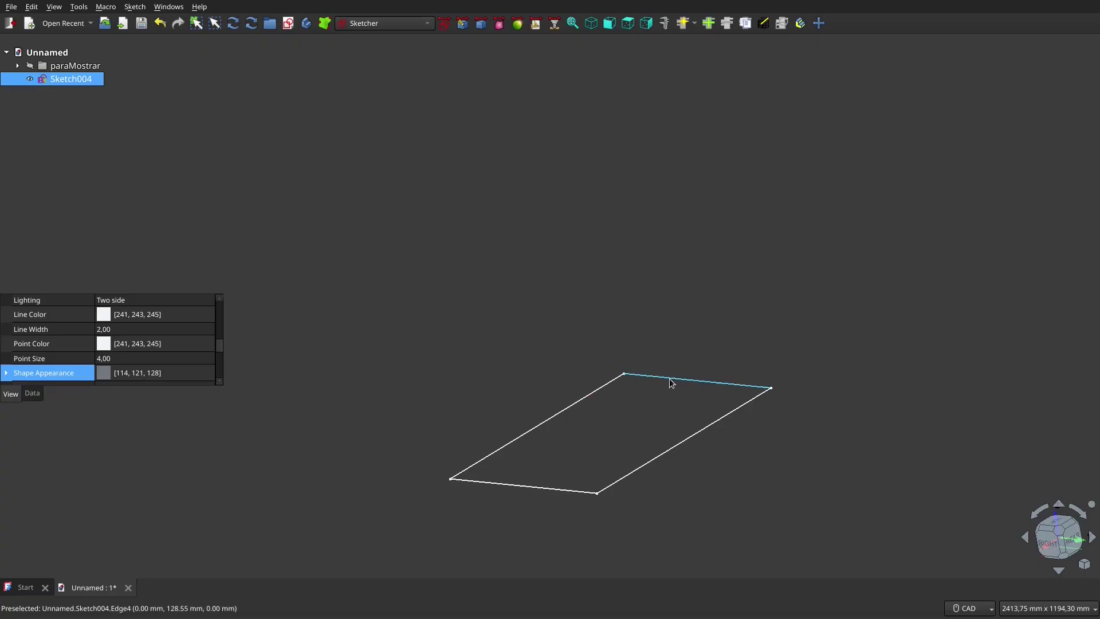
pyautogui.moveTo(672, 383); pyautogui.dragTo(624, 287, button='middle')
pyautogui.click(576, 260)
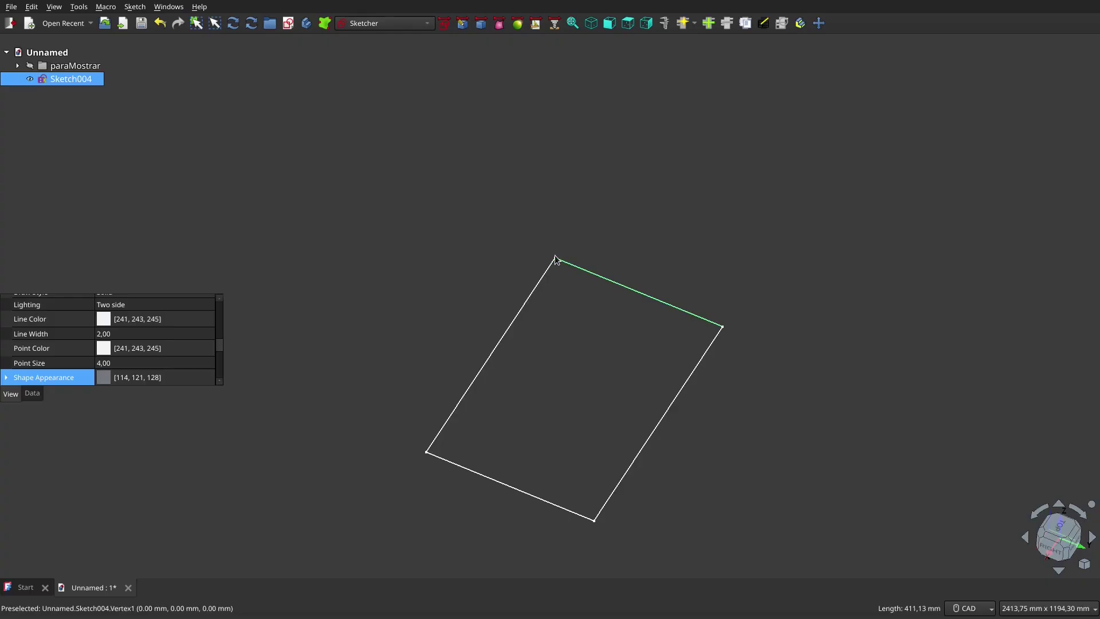
# - Create a new sketch attached Normal to edge on the rectangle's selected edge
pyautogui.keyDown('ctrl'); pyautogui.click(556, 259); pyautogui.keyUp('ctrl')
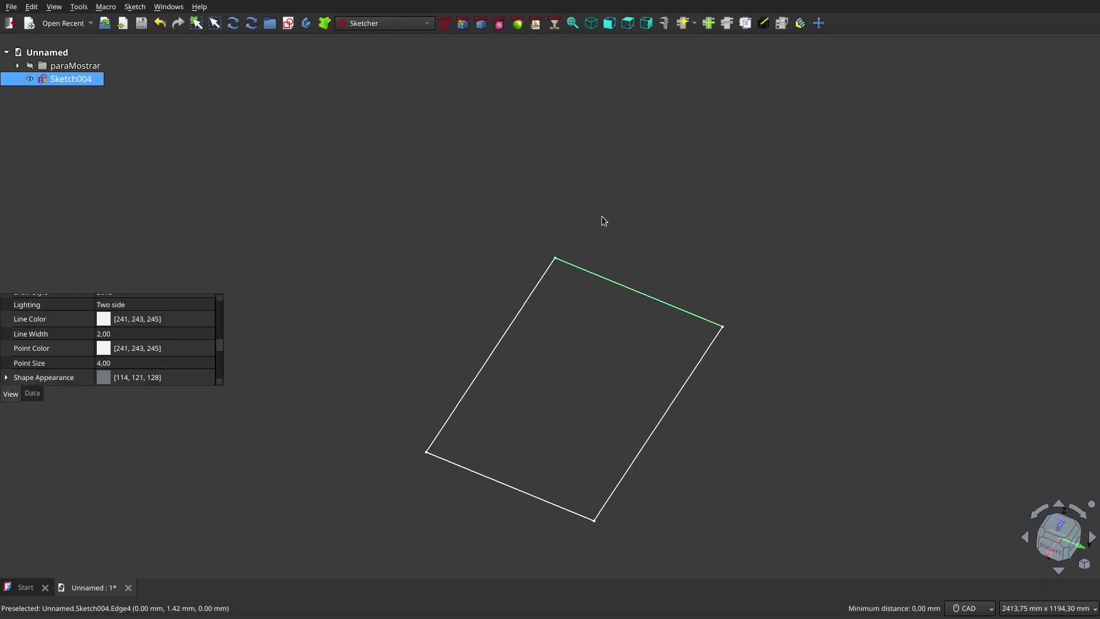
pyautogui.click(288, 24)
pyautogui.click(511, 279)
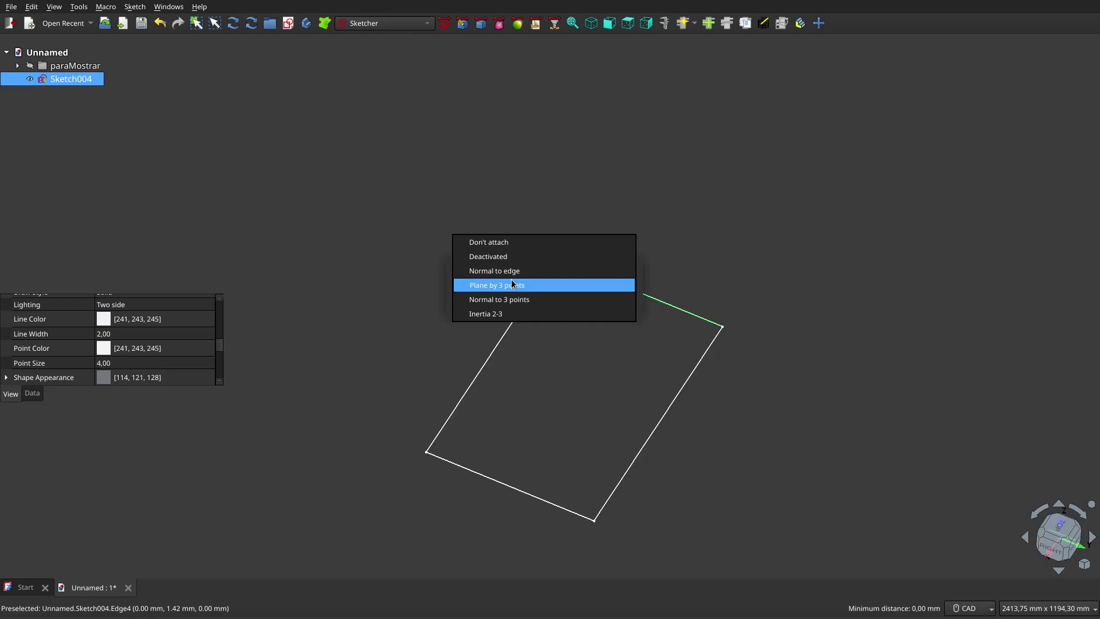
pyautogui.click(512, 274)
pyautogui.click(568, 302)
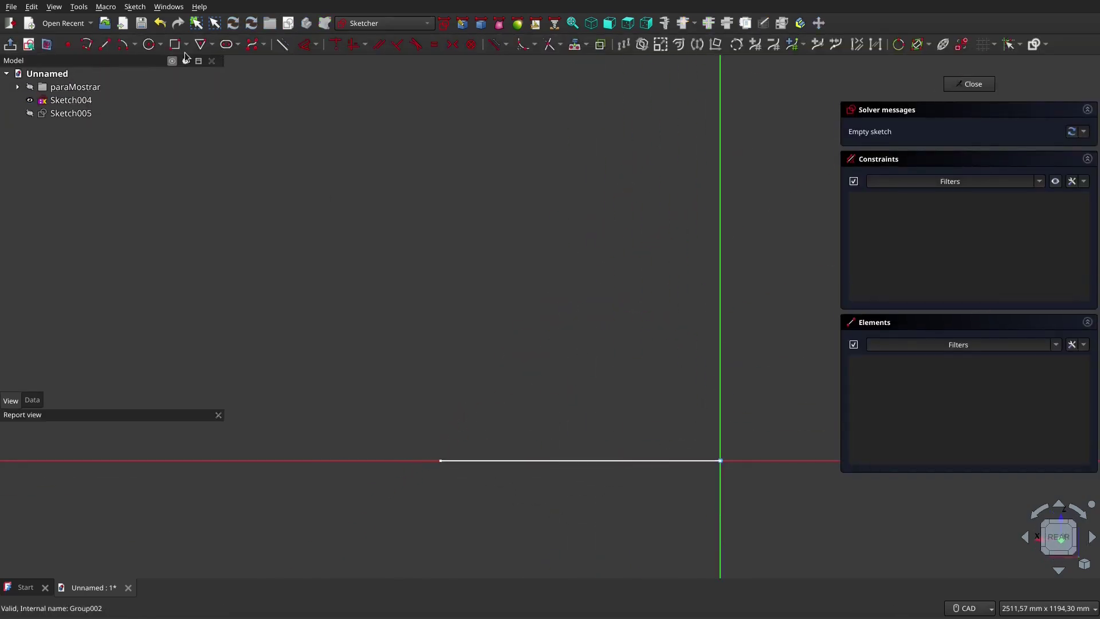
# - Draw two rectangles stacked along the vertical axis, then close Sketch005
pyautogui.press('g')
pyautogui.press('r')
pyautogui.click(720, 461)
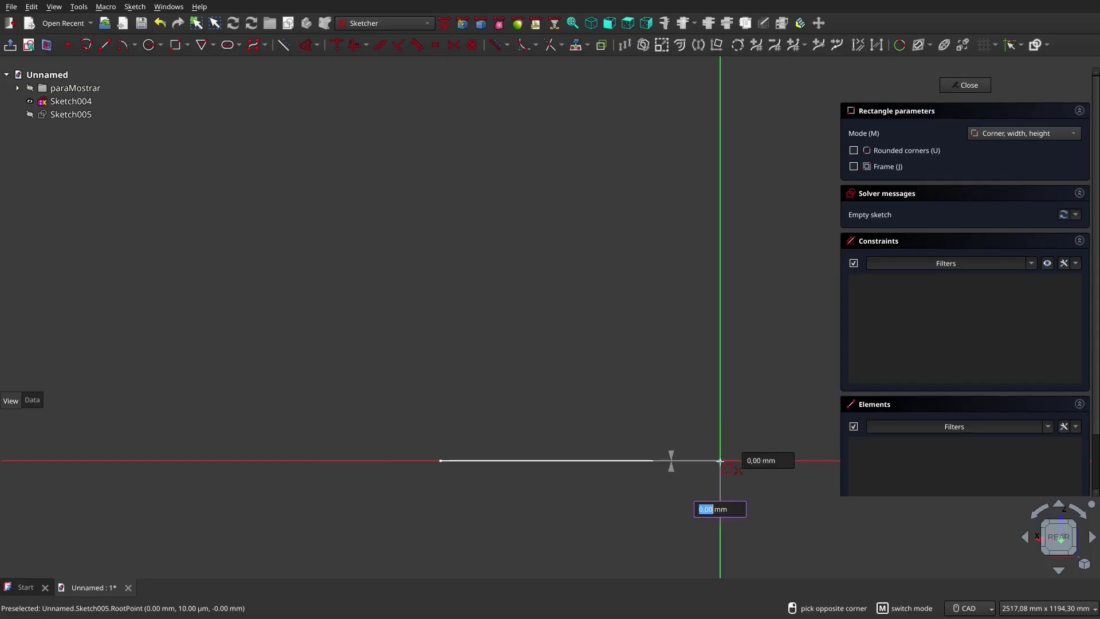
pyautogui.click(503, 322)
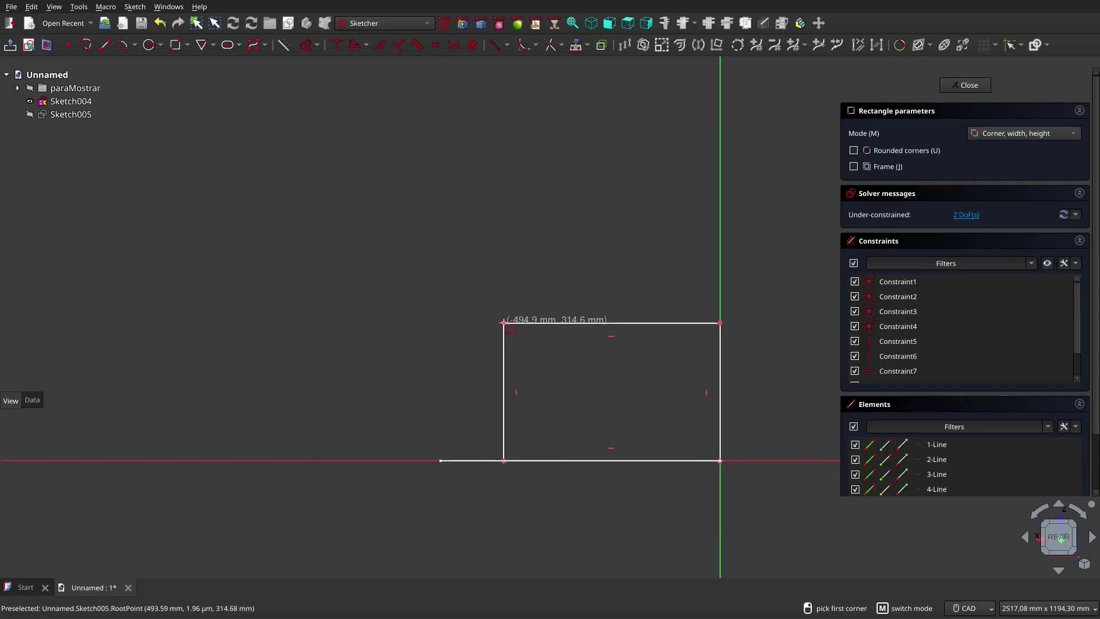
pyautogui.click(720, 88)
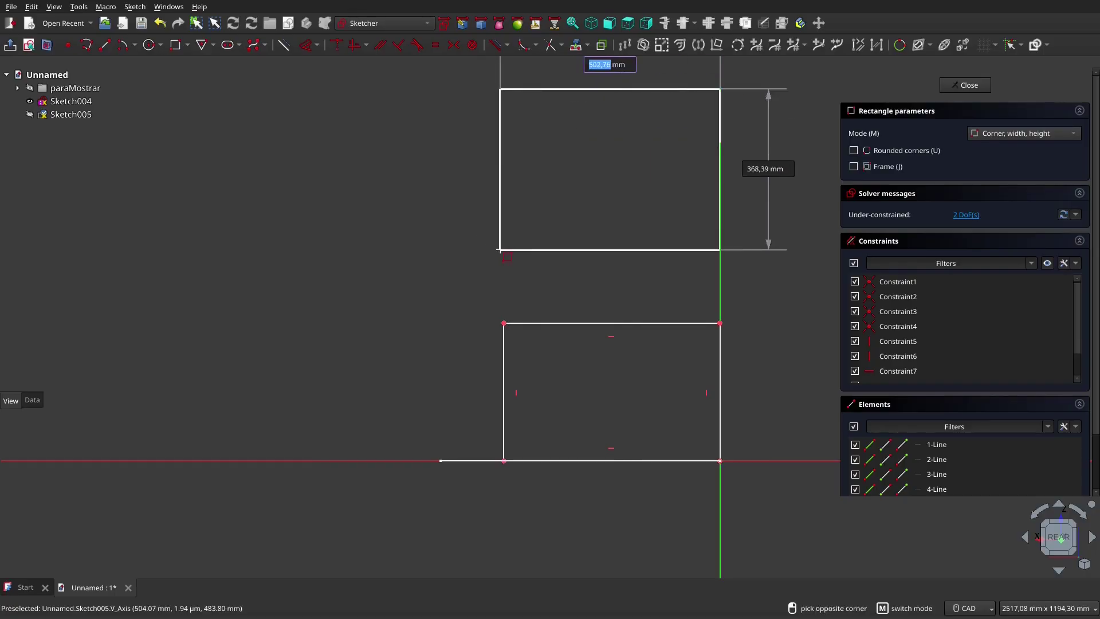
pyautogui.click(495, 244)
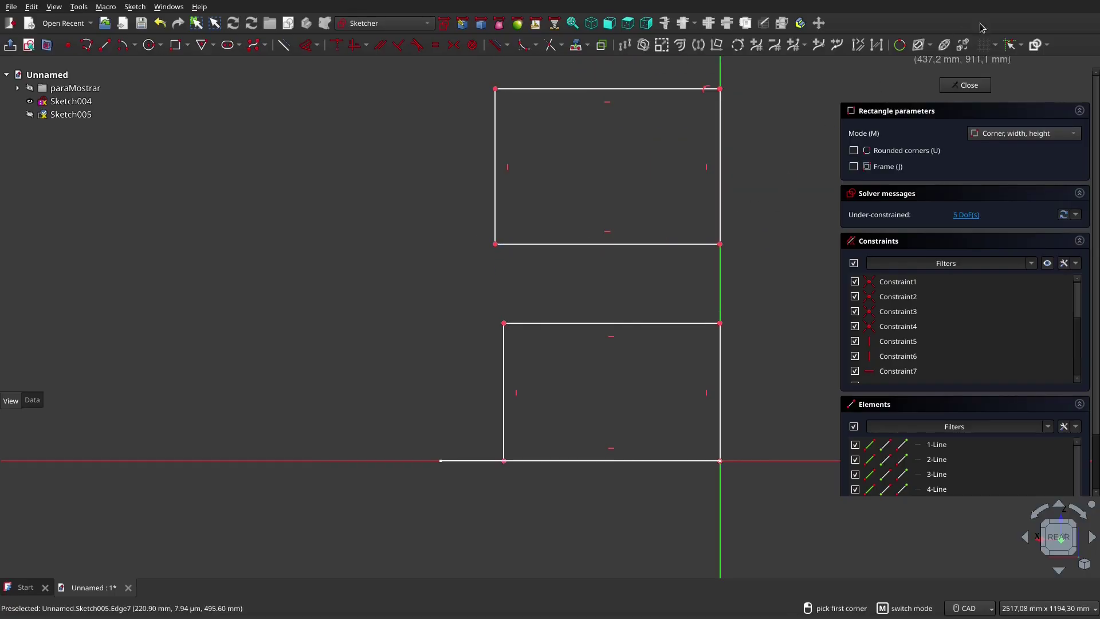
pyautogui.click(965, 85)
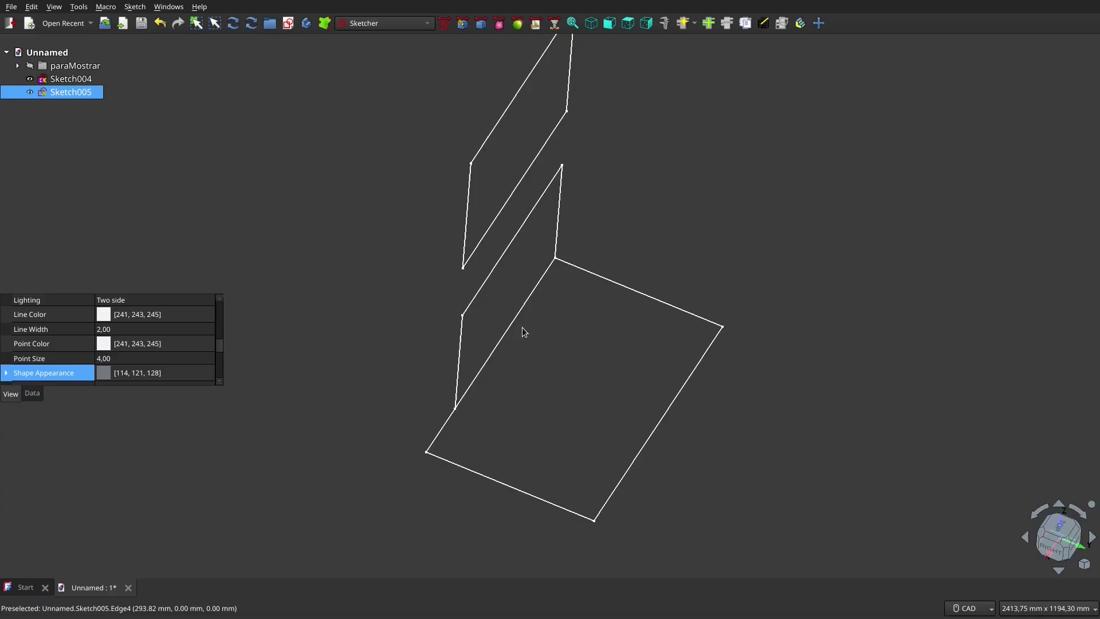
# - Hide Sketch005 and attach a new sketch Normal to edge on Sketch004's left edge
pyautogui.press('space')
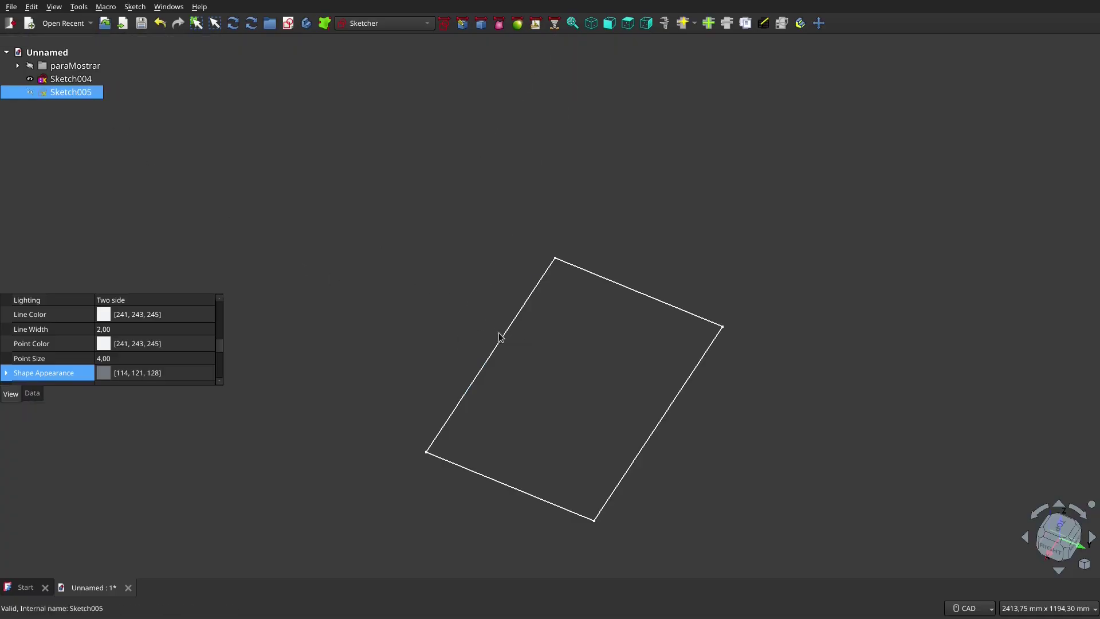
pyautogui.click(504, 339)
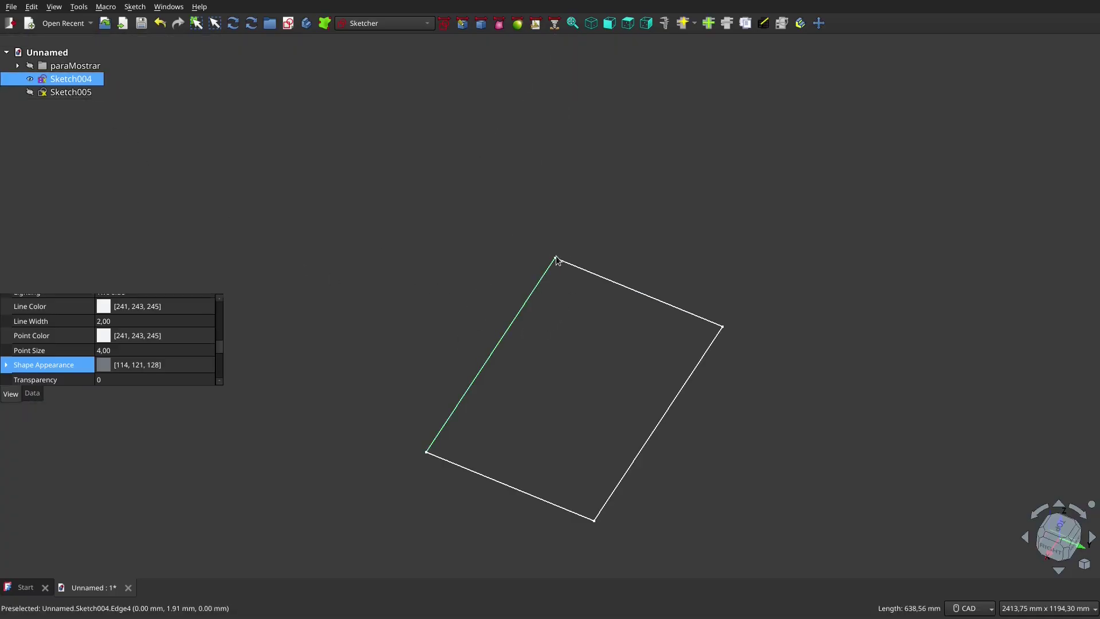
pyautogui.moveTo(555, 261); pyautogui.dragTo(551, 163, button='middle')
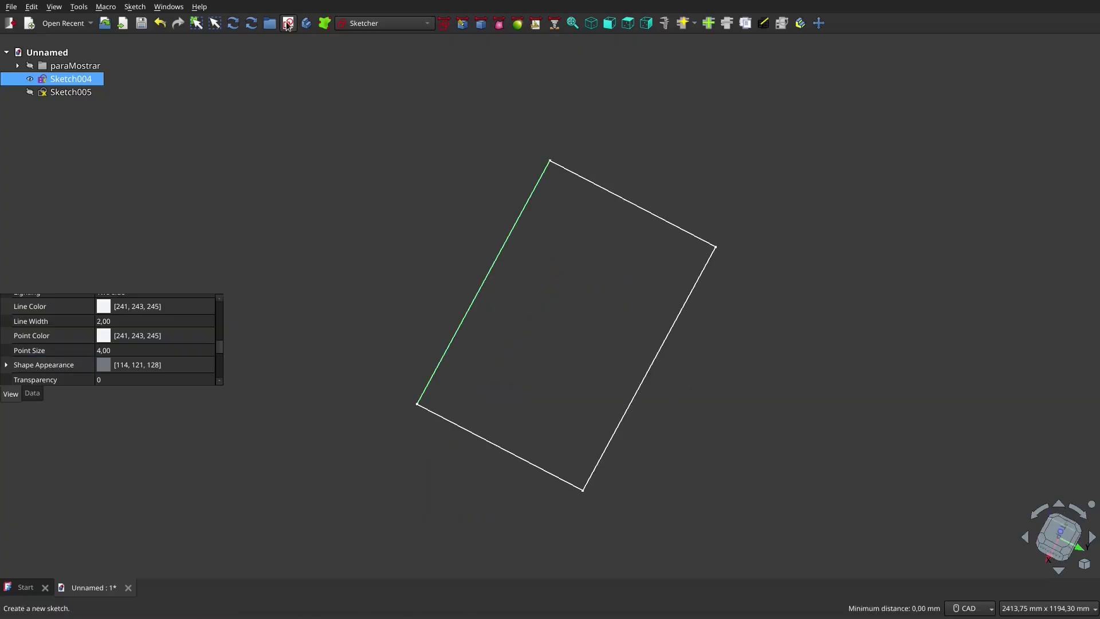
pyautogui.click(289, 23)
pyautogui.click(567, 283)
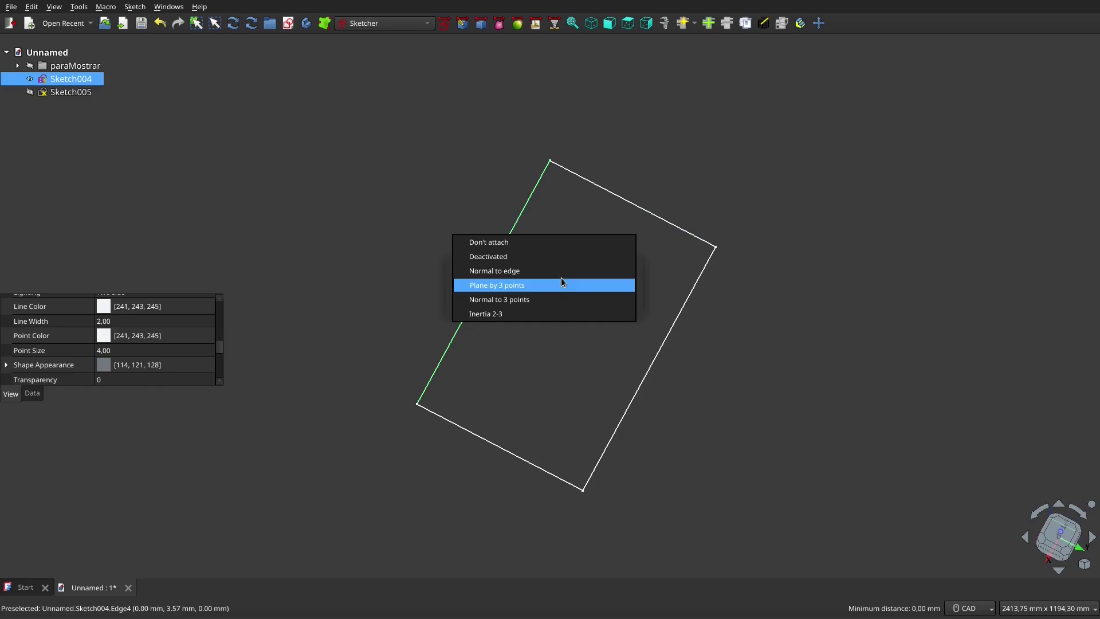
pyautogui.click(559, 272)
pyautogui.click(562, 300)
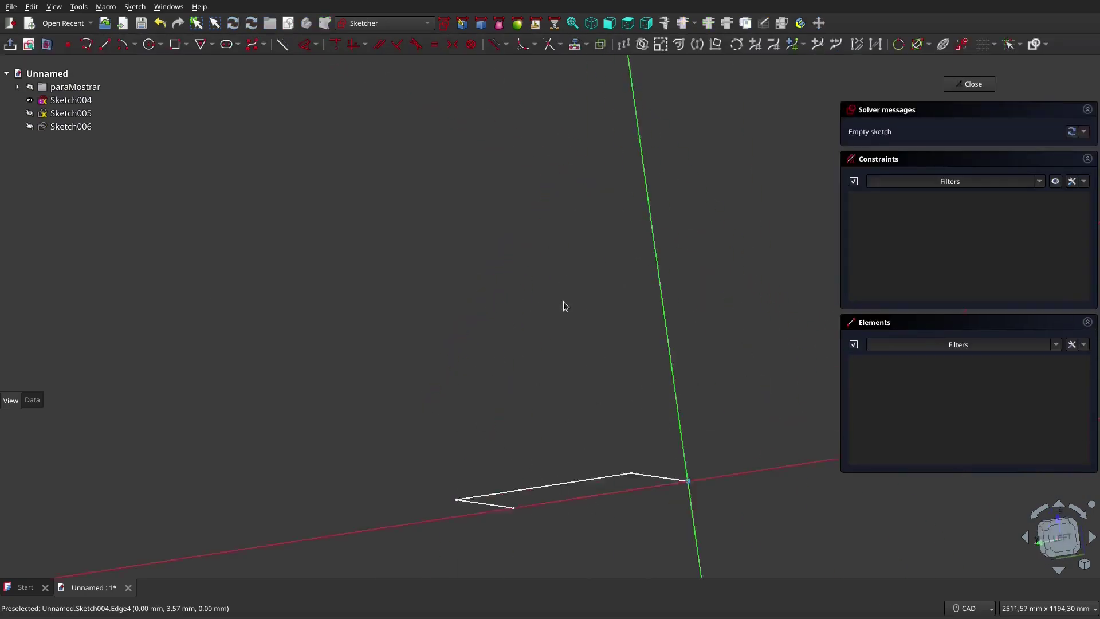
# - Draw a rectangle from the origin in Sketch006
pyautogui.click(175, 44)
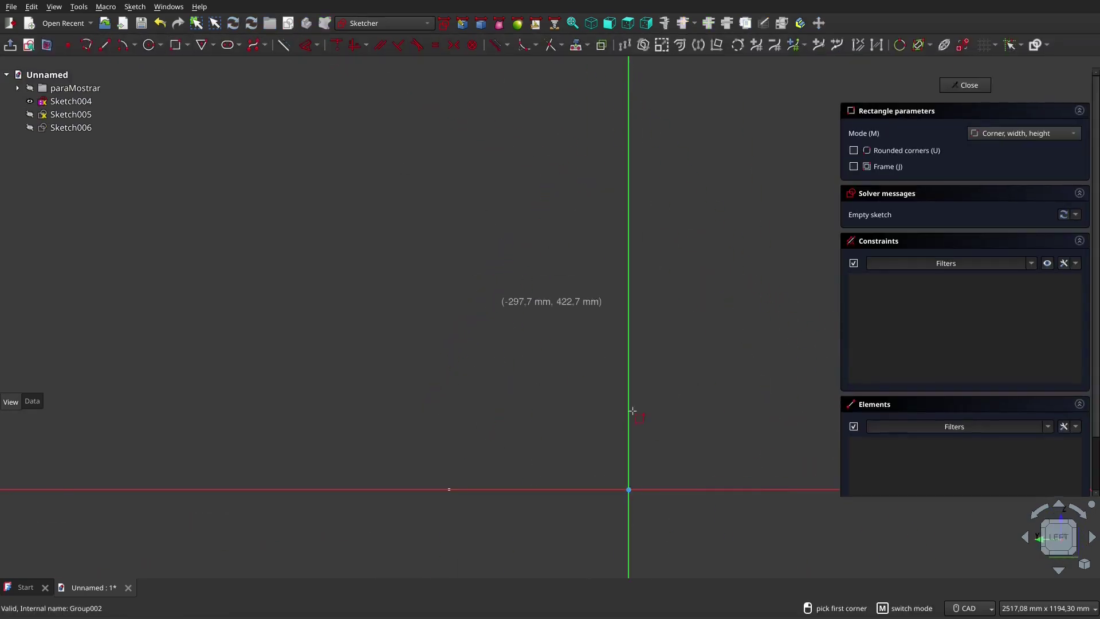
pyautogui.click(630, 489)
pyautogui.click(480, 420)
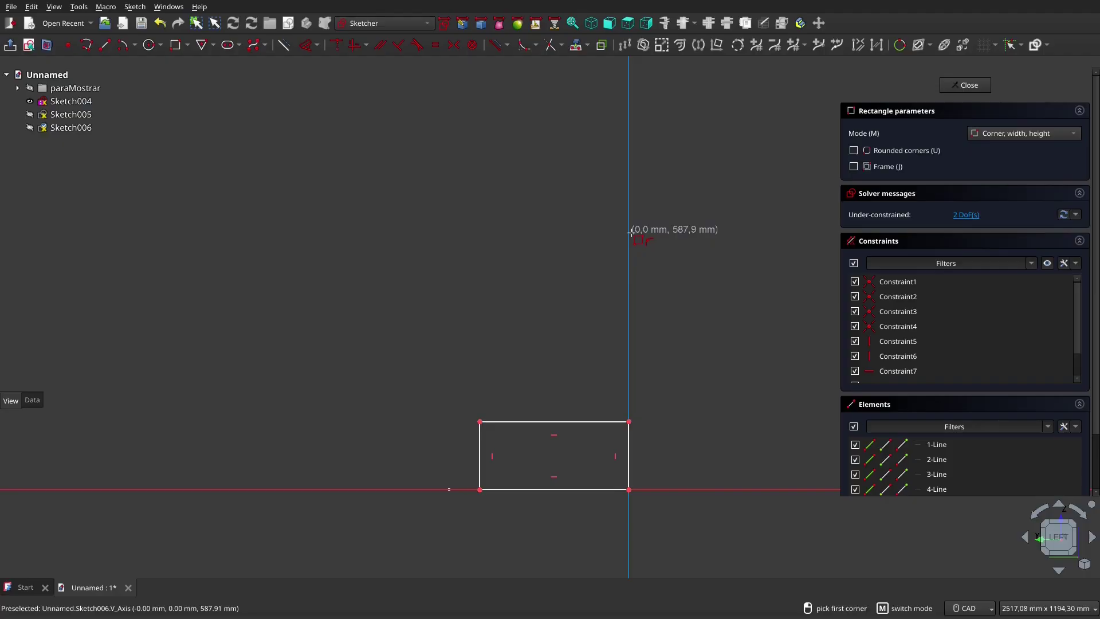
pyautogui.click(629, 237)
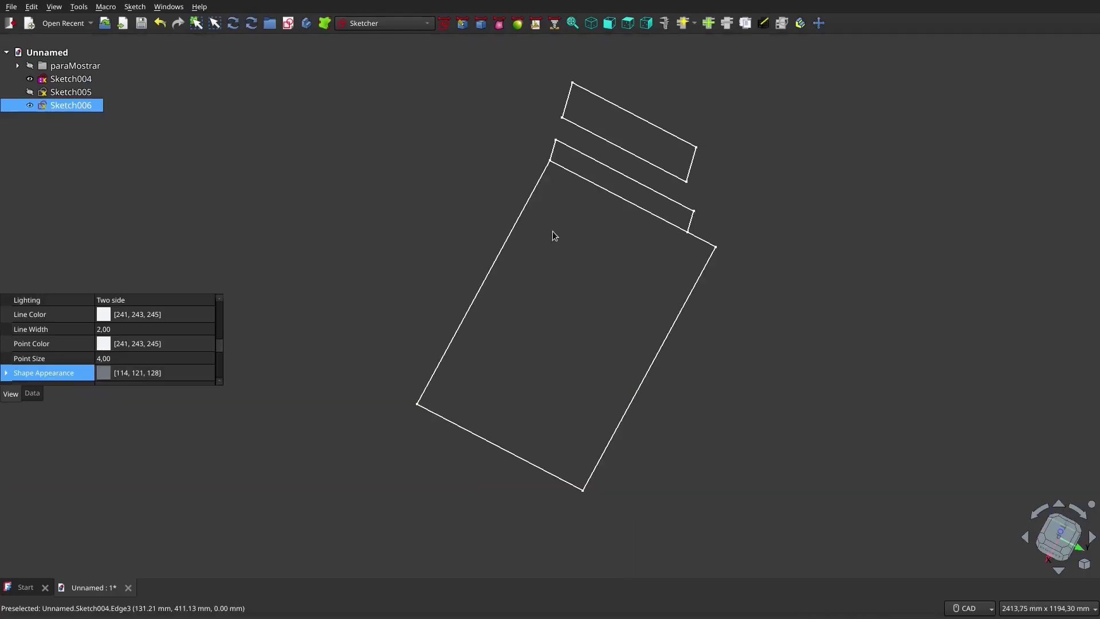
# - Toggle the sketches' visibility so all three appear together in 3D
pyautogui.click(94, 94)
pyautogui.click(97, 105)
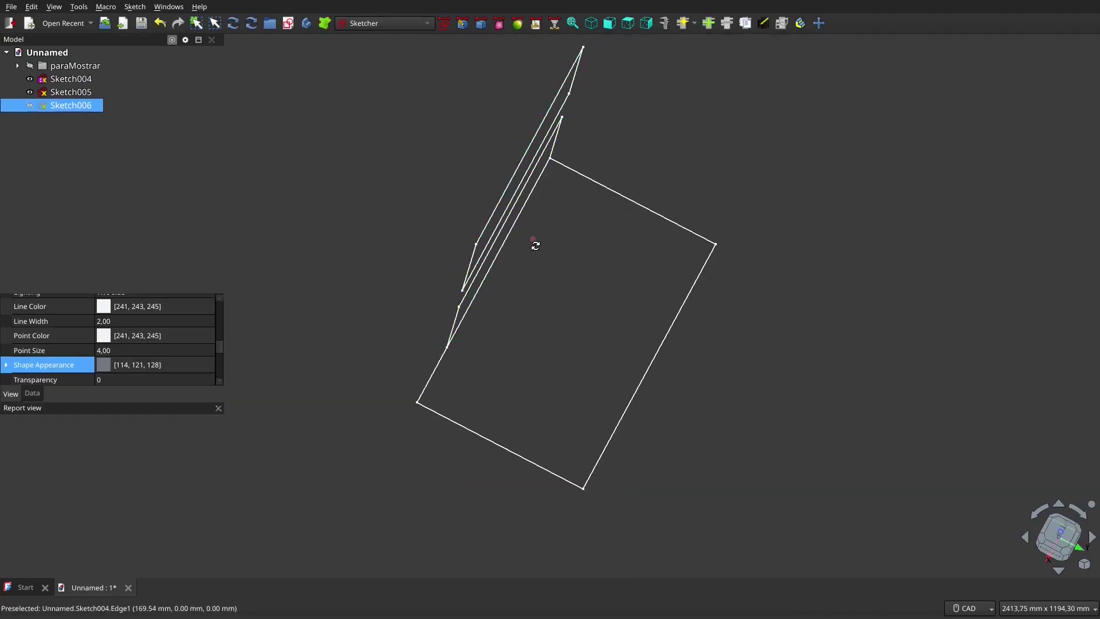
pyautogui.moveTo(533, 243)
pyautogui.mouseDown(button='middle')
pyautogui.moveTo(531, 373)
pyautogui.moveTo(499, 227)
pyautogui.mouseUp(button='middle')
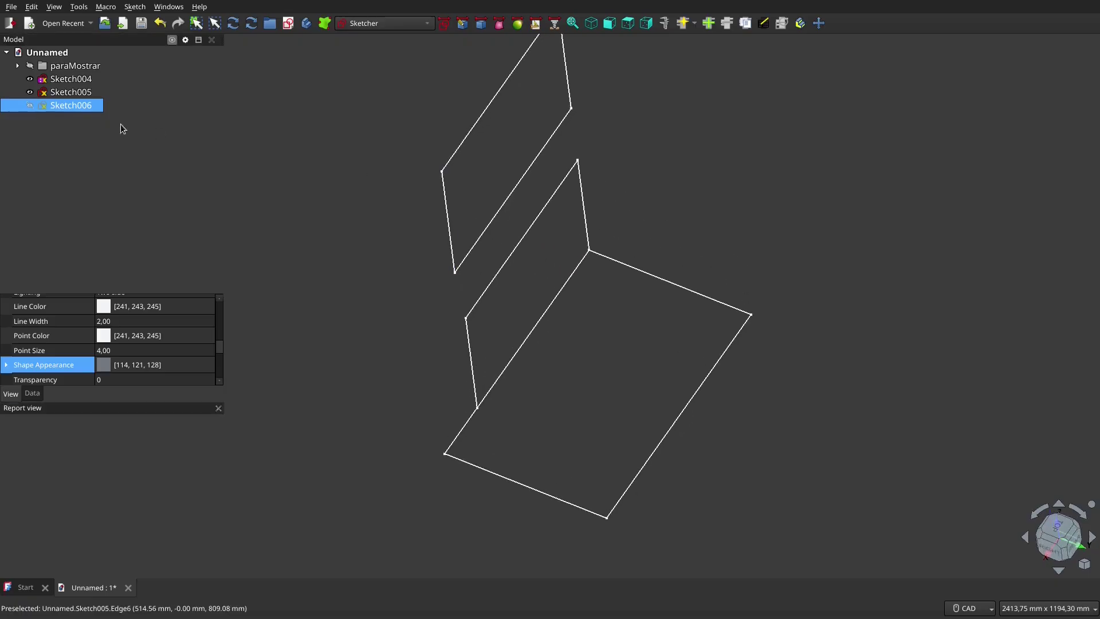
pyautogui.click(97, 92)
pyautogui.press('space')
pyautogui.keyDown('ctrl'); pyautogui.click(96, 79); pyautogui.keyUp('ctrl')
pyautogui.click(95, 78)
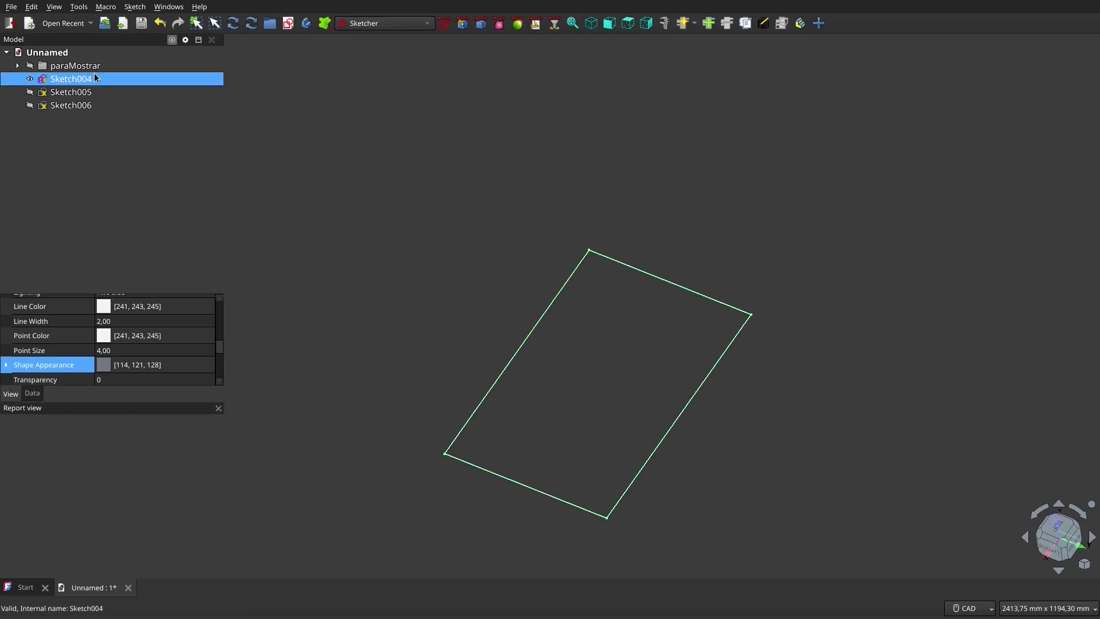
pyautogui.press('space')
pyautogui.keyDown('ctrl'); pyautogui.click(93, 92); pyautogui.keyUp('ctrl')
pyautogui.keyDown('ctrl'); pyautogui.click(92, 105); pyautogui.keyUp('ctrl')
pyautogui.press('space')
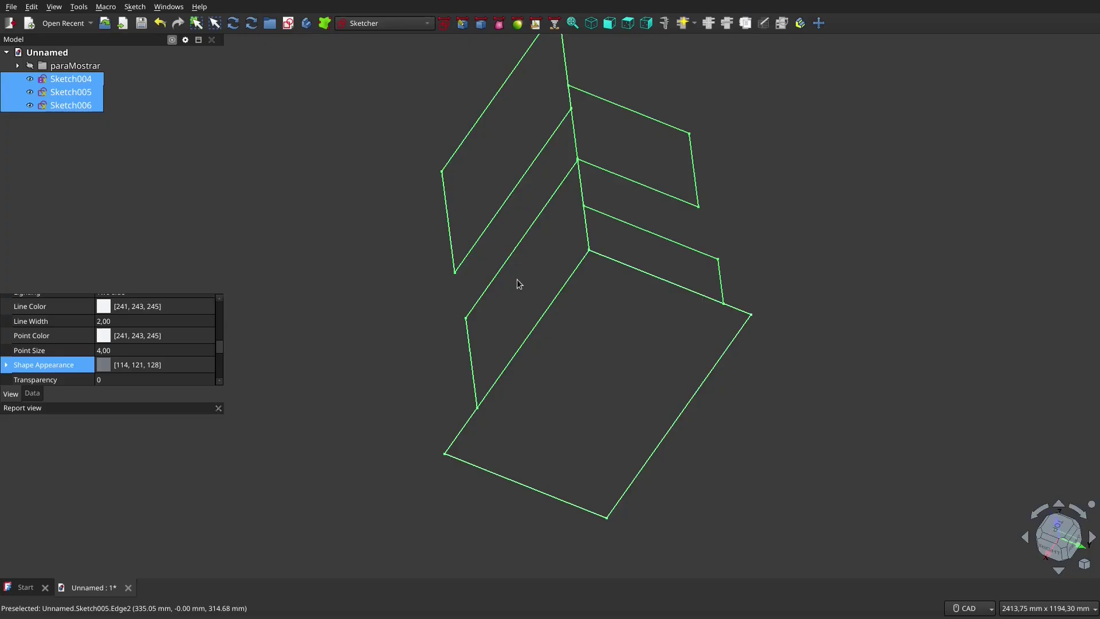
pyautogui.moveTo(577, 376)
pyautogui.mouseDown(button='middle')
pyautogui.moveTo(596, 319)
pyautogui.moveTo(621, 344)
pyautogui.moveTo(572, 315)
pyautogui.moveTo(614, 329)
pyautogui.mouseUp(button='middle')
pyautogui.click(610, 382)
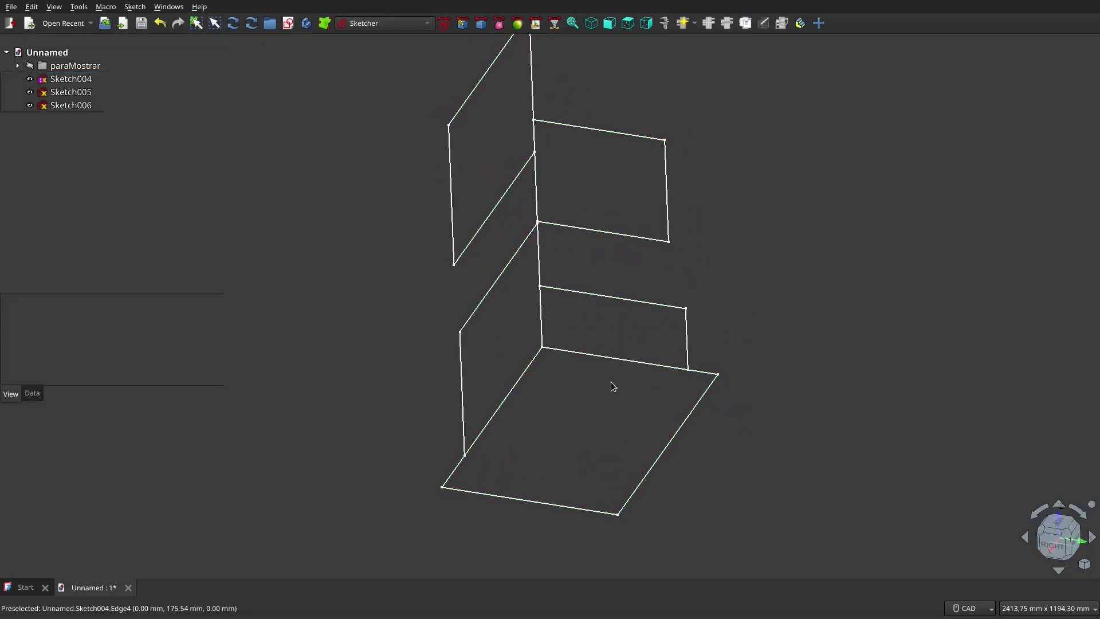
# - Rename Sketch004 to masterXY through its Label property
pyautogui.click(71, 78)
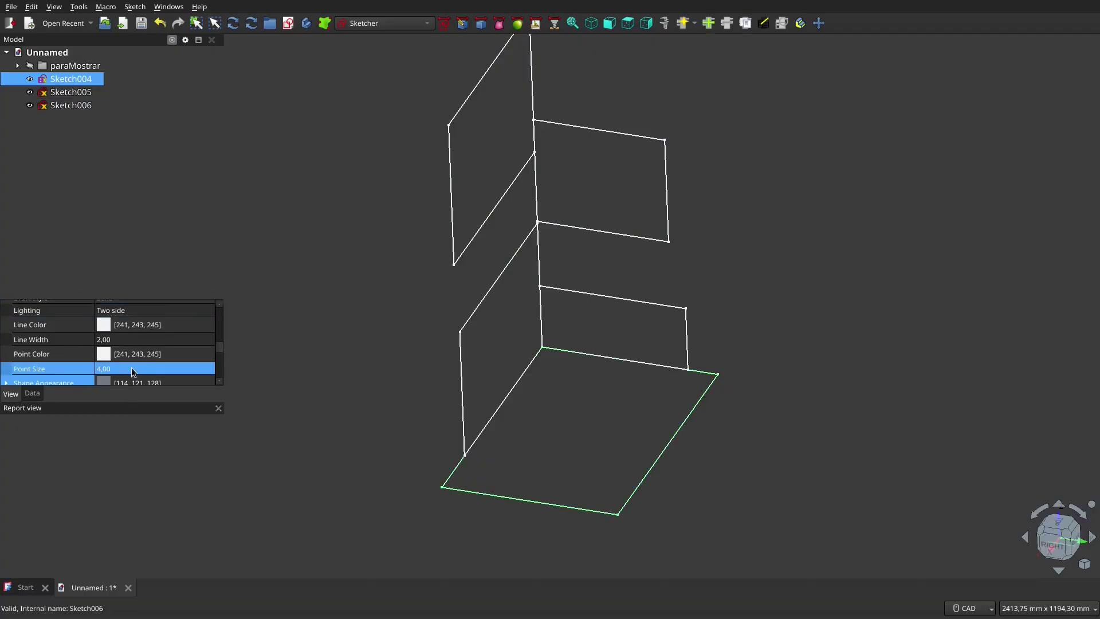
pyautogui.scroll(1, 135, 344)
pyautogui.click(32, 393)
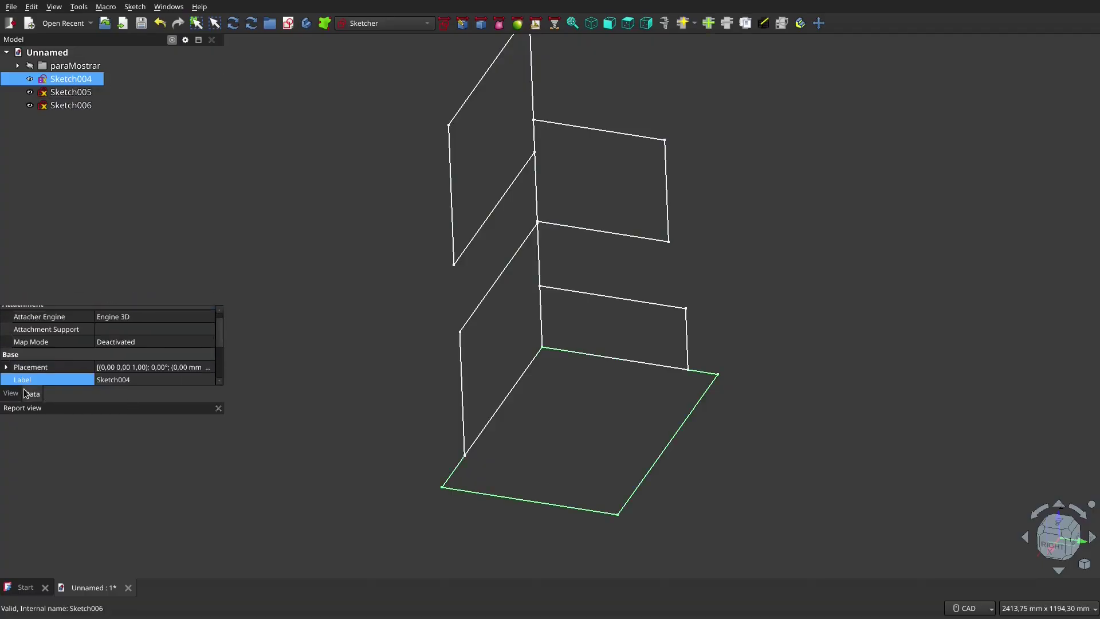
pyautogui.click(116, 380)
pyautogui.click(123, 379)
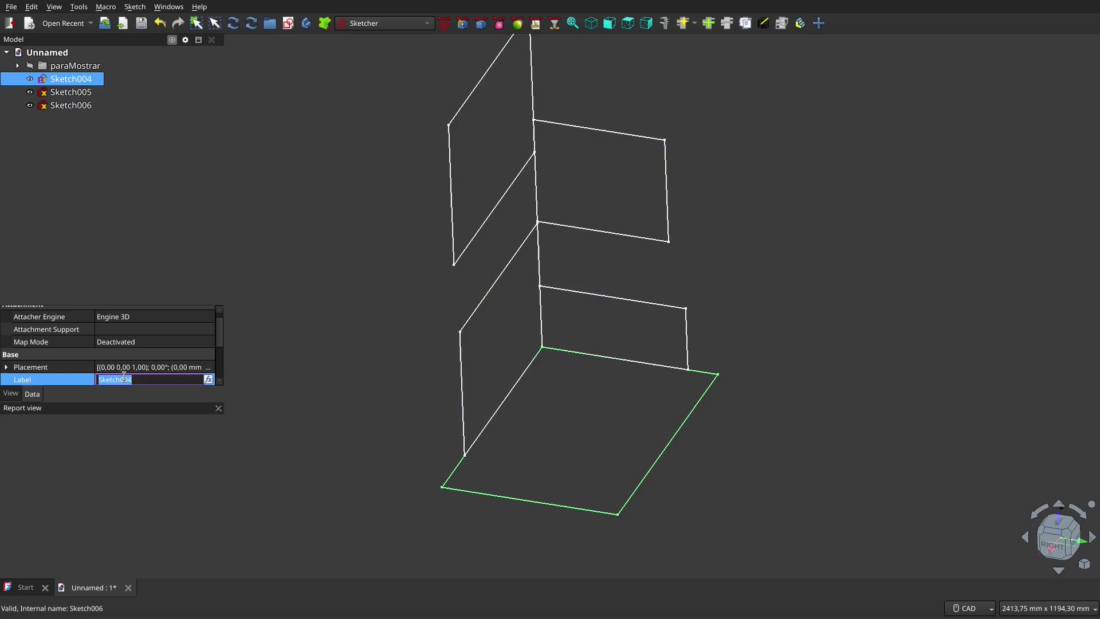
pyautogui.write('masterXY')
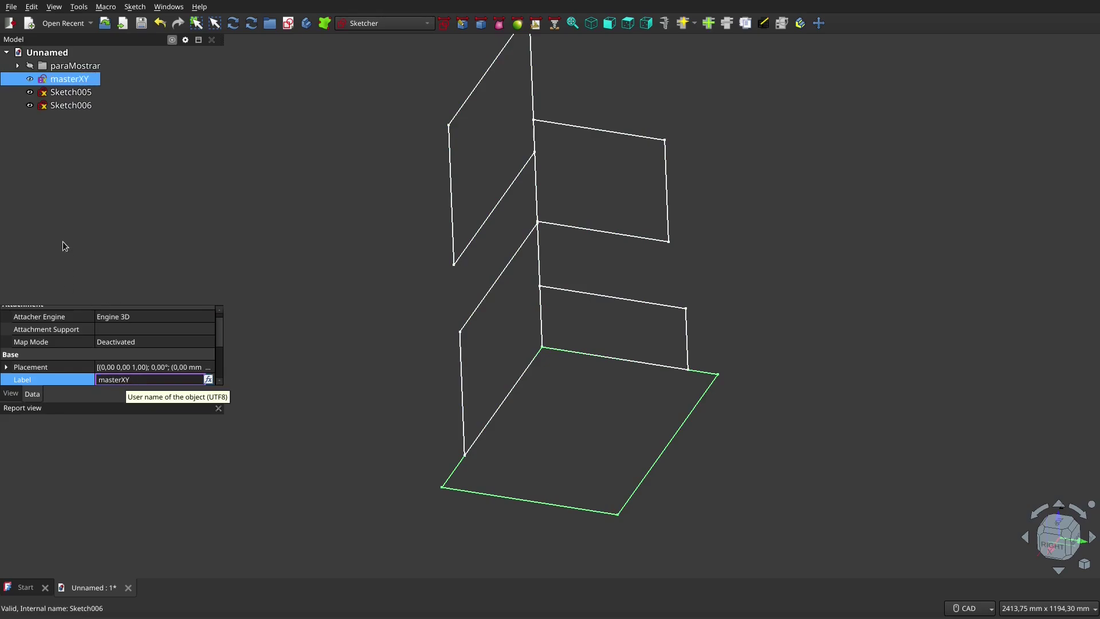
pyautogui.press('Return')
# - Rename Sketch005 to masterXZ
pyautogui.click(70, 92)
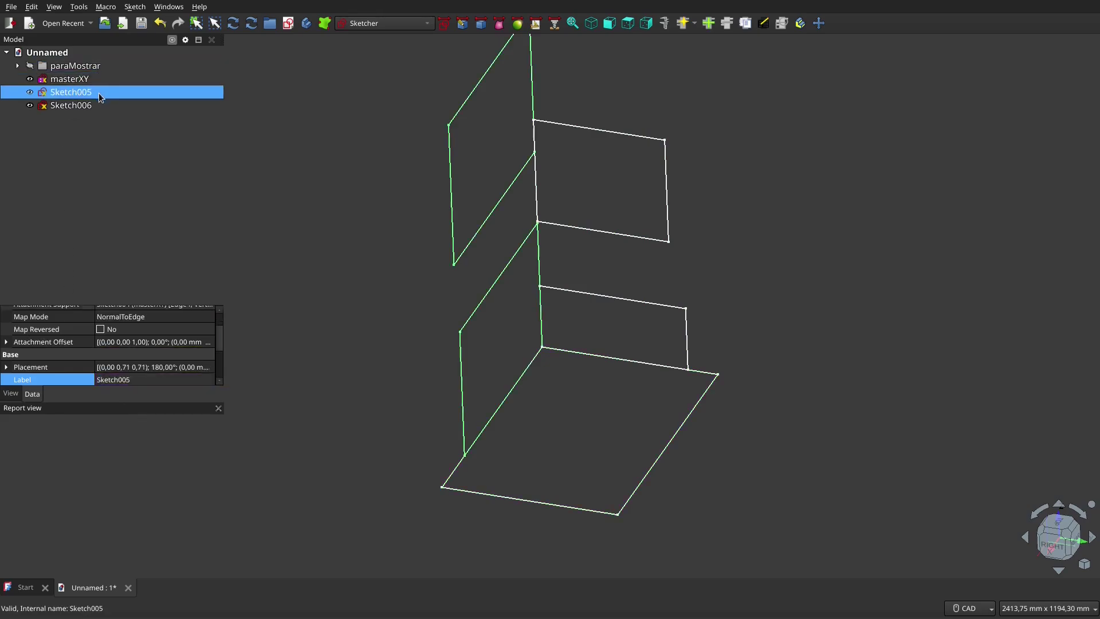
pyautogui.click(149, 380)
pyautogui.press('End')
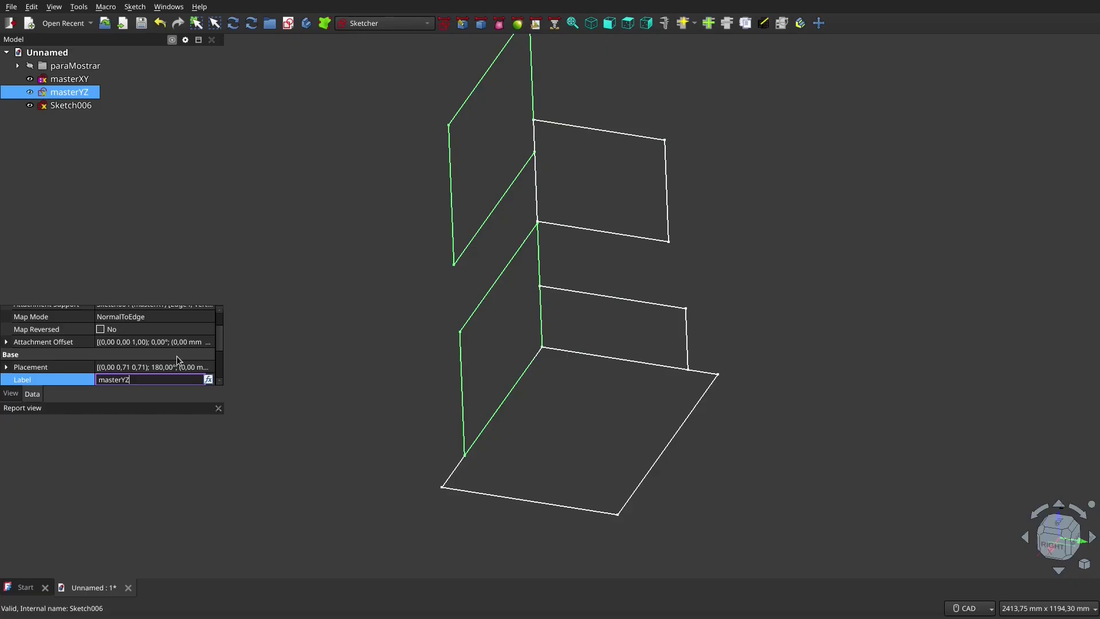
pyautogui.press('BackSpace')
pyautogui.press('BackSpace')
pyautogui.write('XZ')
# - Rename Sketch006 to masterYZ
pyautogui.click(56, 107)
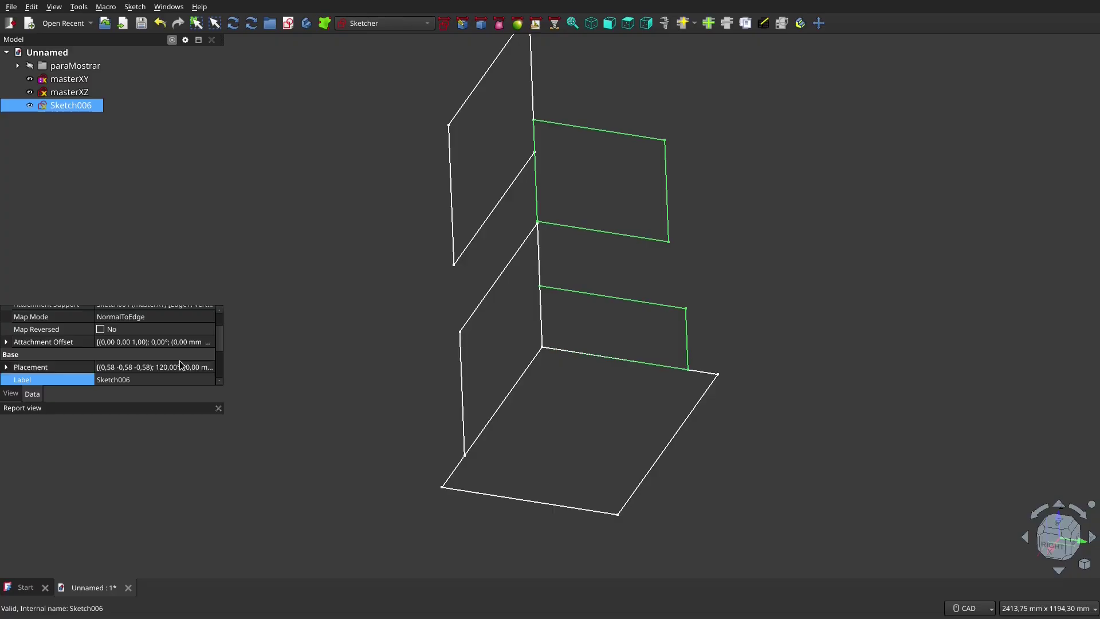
pyautogui.click(159, 379)
pyautogui.write('masterYZ')
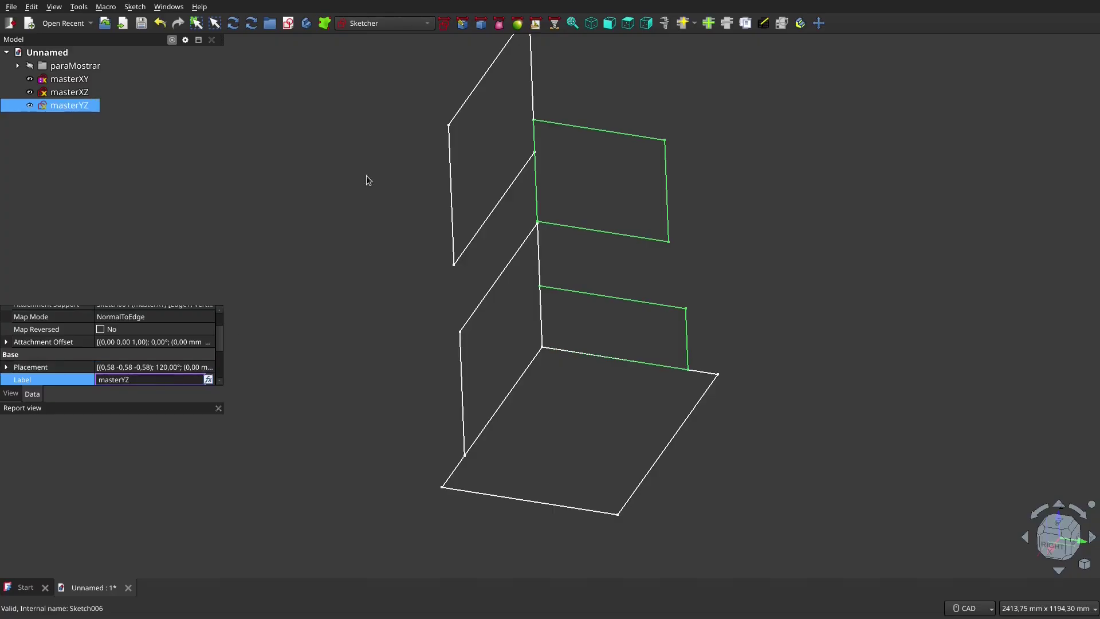
pyautogui.click(422, 197)
pyautogui.moveTo(614, 311)
pyautogui.mouseDown(button='middle')
pyautogui.moveTo(571, 328)
pyautogui.moveTo(614, 319)
pyautogui.moveTo(680, 277)
pyautogui.moveTo(624, 324)
pyautogui.moveTo(625, 337)
pyautogui.moveTo(608, 326)
pyautogui.mouseUp(button='middle')
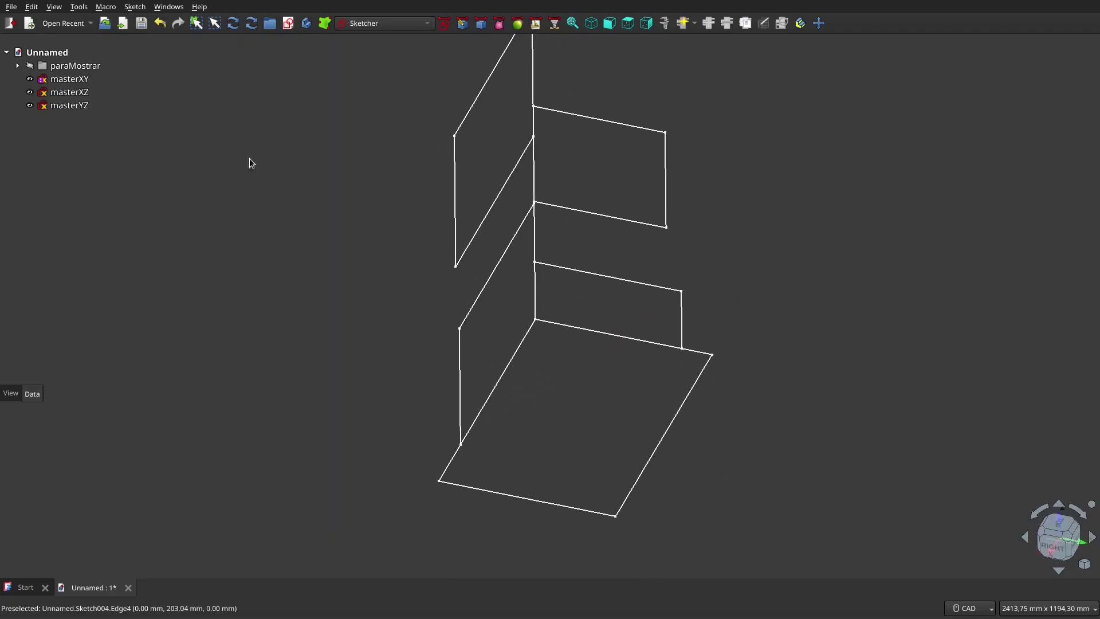
# - Create a new group and name it masters
pyautogui.click(270, 28)
pyautogui.click(83, 119)
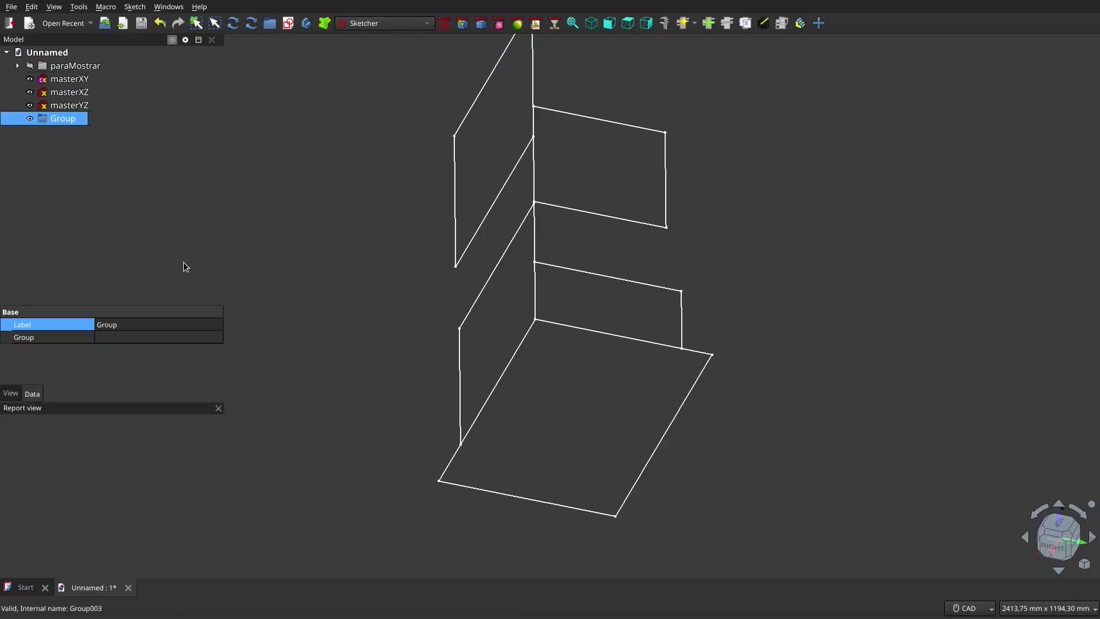
pyautogui.click(162, 324)
pyautogui.write('masters')
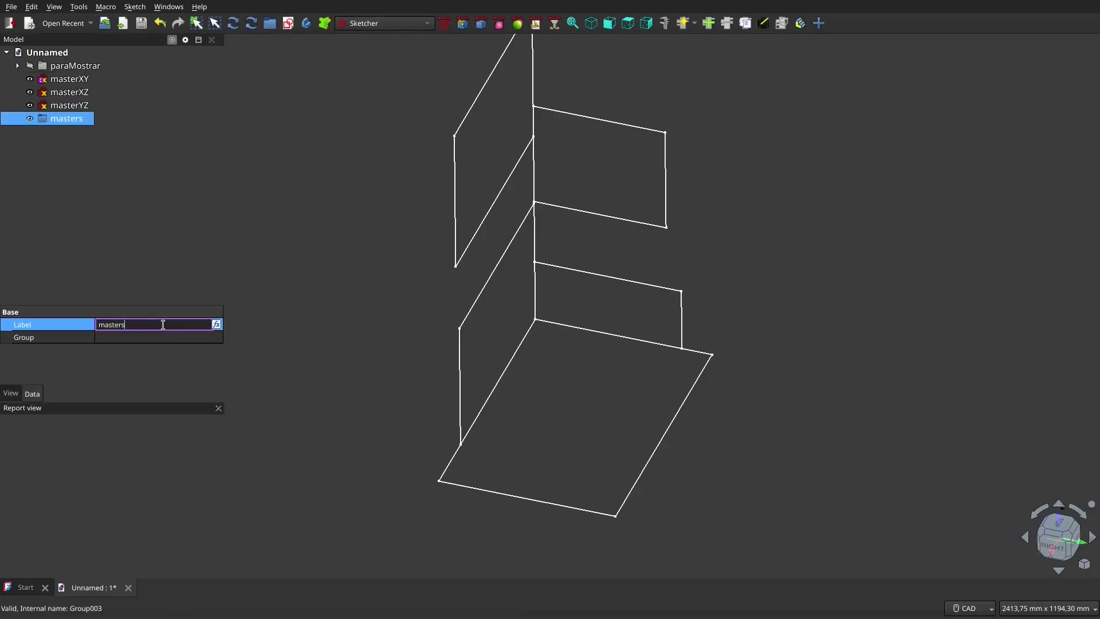
pyautogui.press('Return')
# - Move masterXY, masterXZ and masterYZ into the masters group
pyautogui.click(69, 78)
pyautogui.keyDown('shift'); pyautogui.click(69, 104); pyautogui.keyUp('shift')
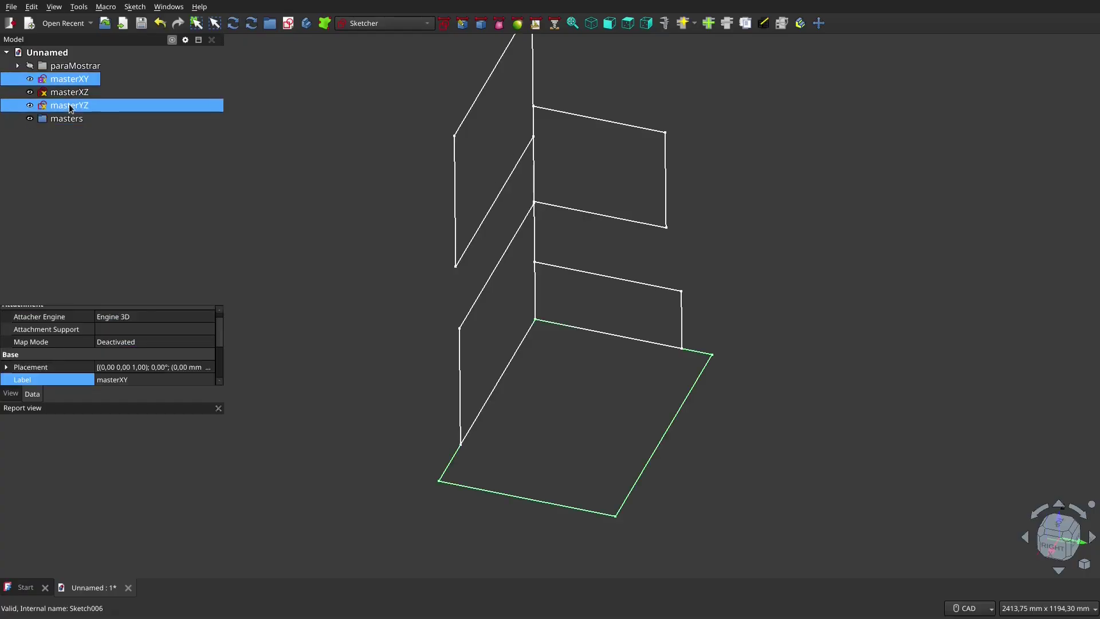
pyautogui.moveTo(69, 91); pyautogui.dragTo(66, 118)
pyautogui.scroll(-3, 341, 383)
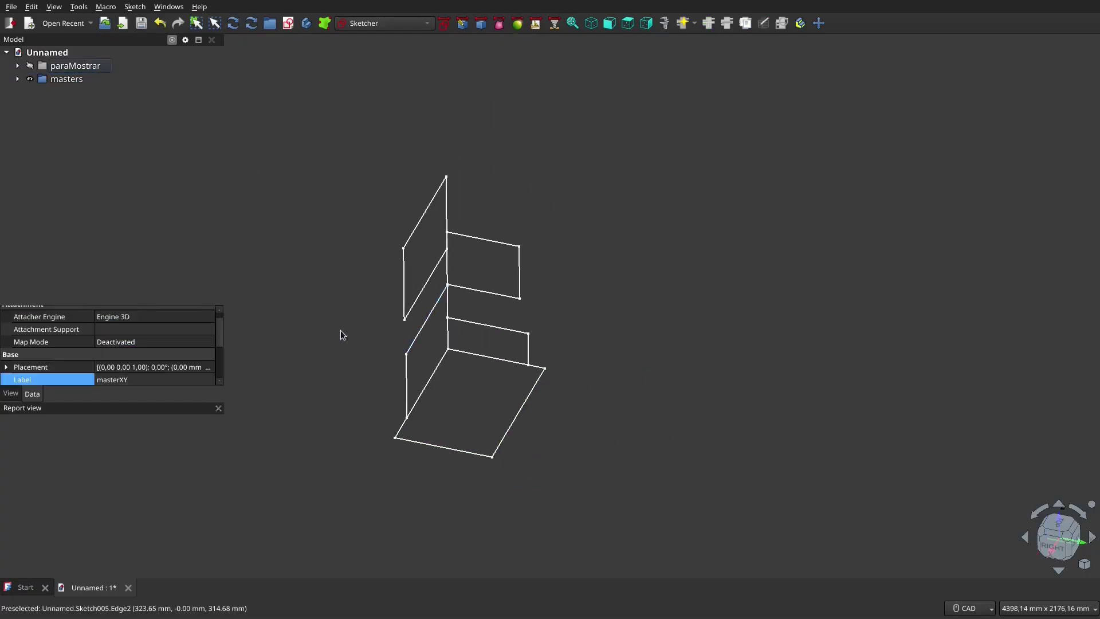
pyautogui.scroll(5, 339, 329)
pyautogui.scroll(-3, 524, 212)
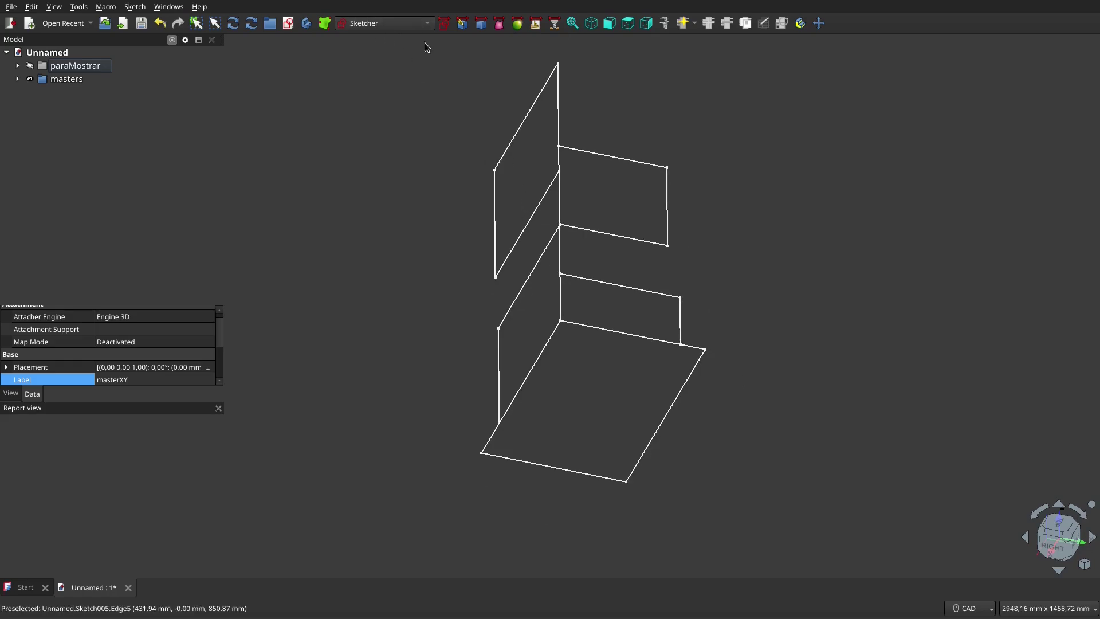
# - Switch to the Draft workbench with the 'Go to Draft WB' toolbar macro
pyautogui.click(369, 24)
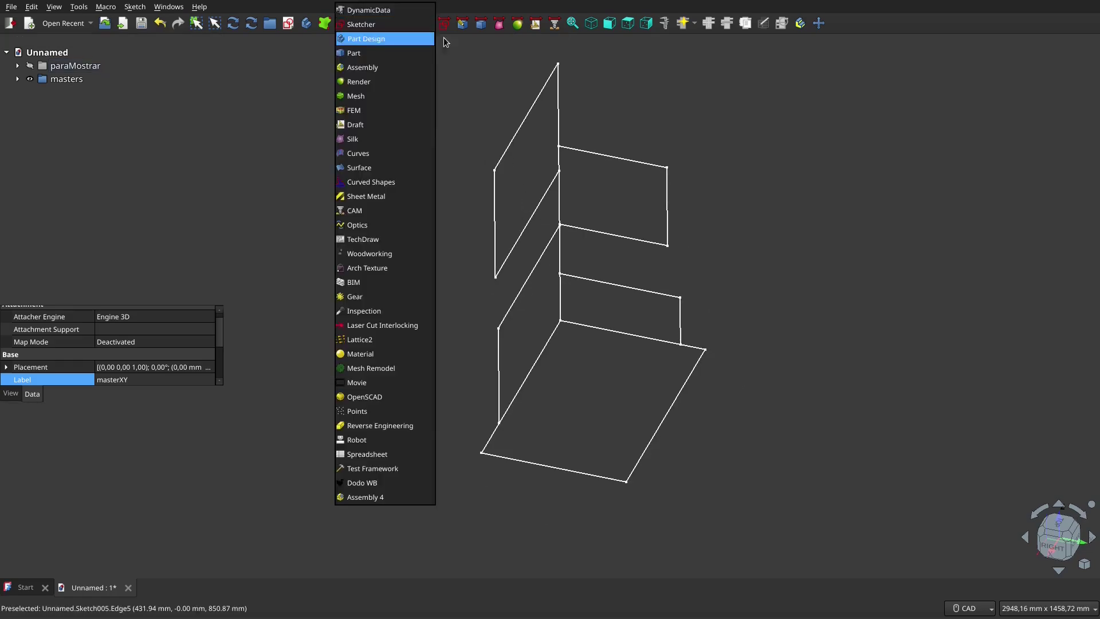
pyautogui.click(516, 56)
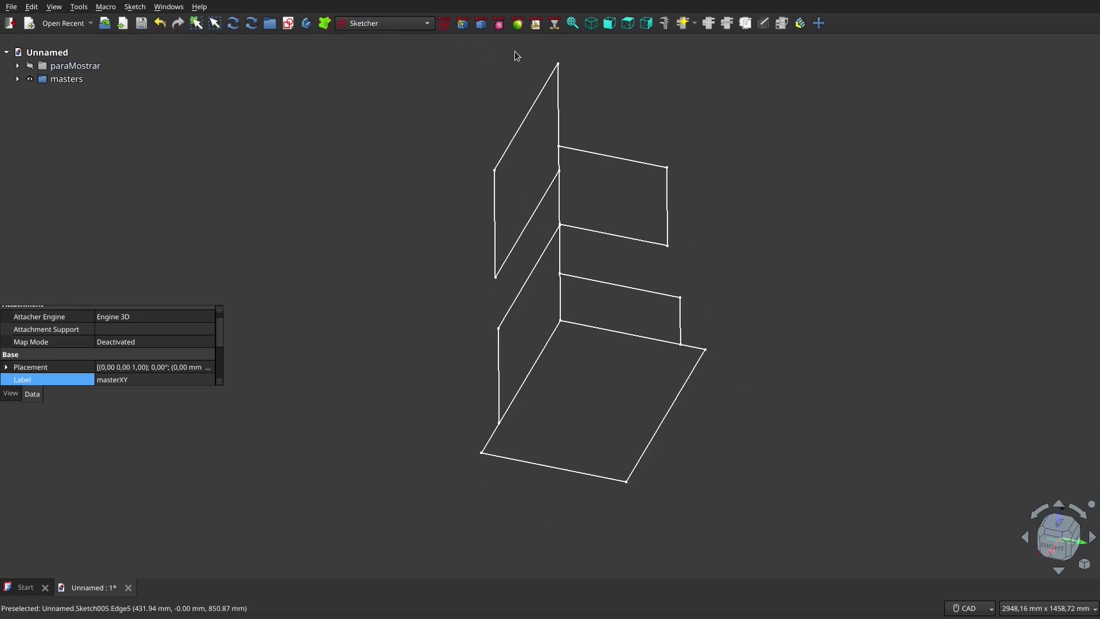
pyautogui.click(541, 26)
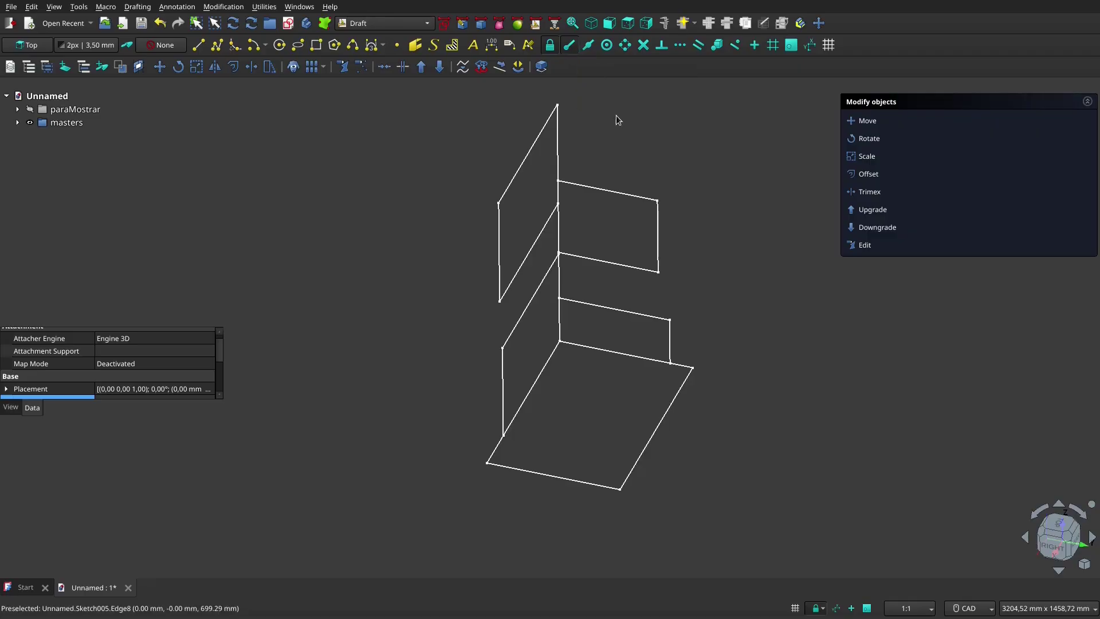
# - Draw a Draft polyline through seven corner vertices of the master sketches, creating Wire001
pyautogui.click(219, 49)
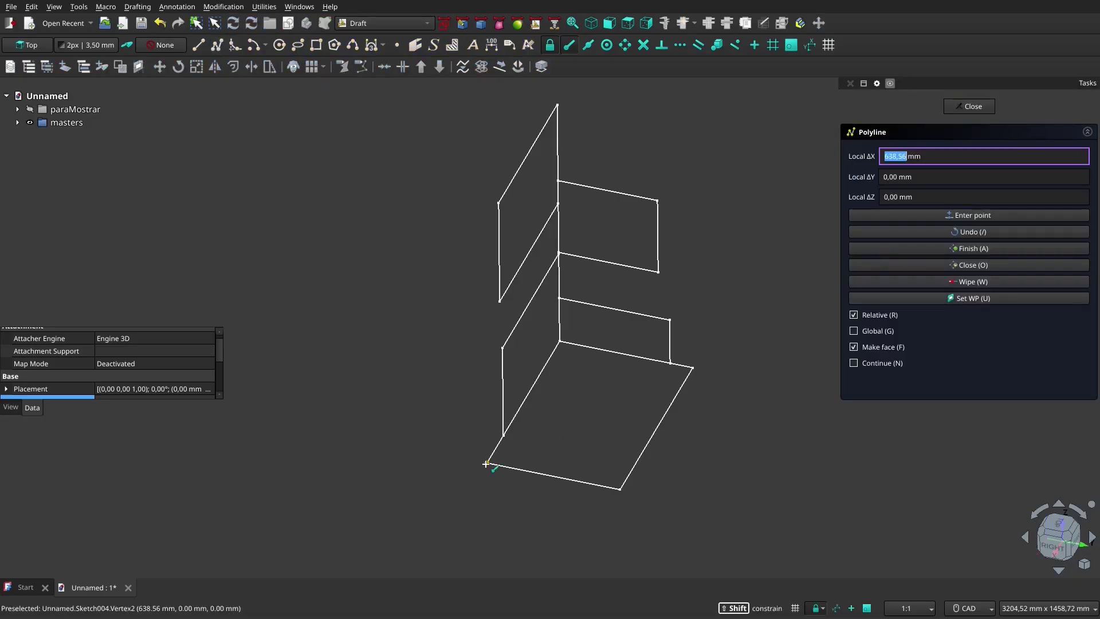
pyautogui.click(562, 341)
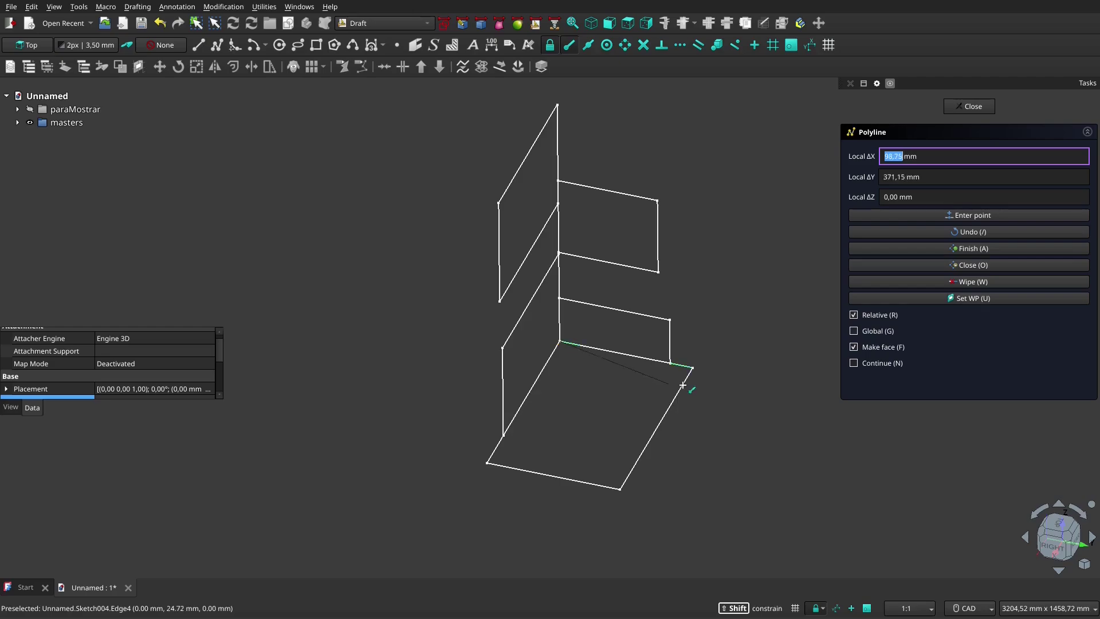
pyautogui.click(692, 367)
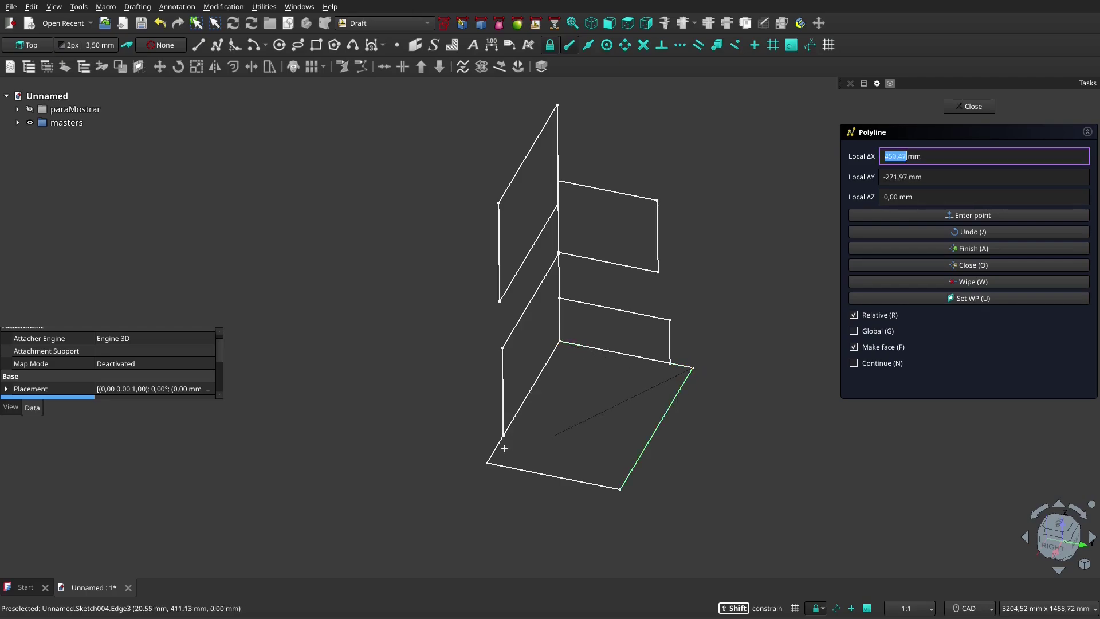
pyautogui.click(489, 462)
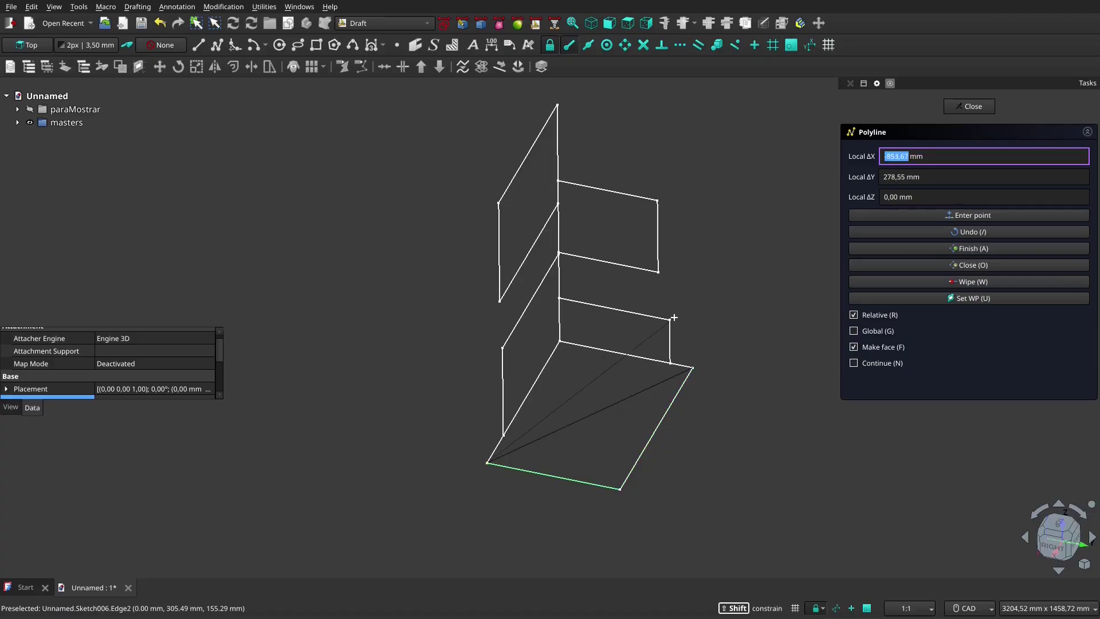
pyautogui.click(669, 322)
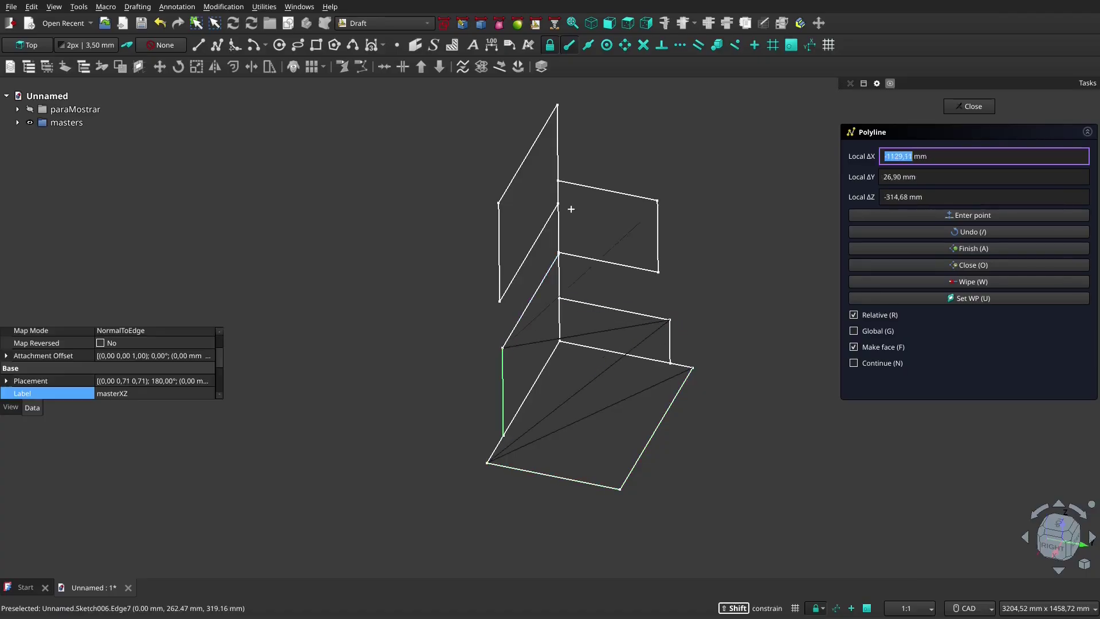
pyautogui.click(558, 183)
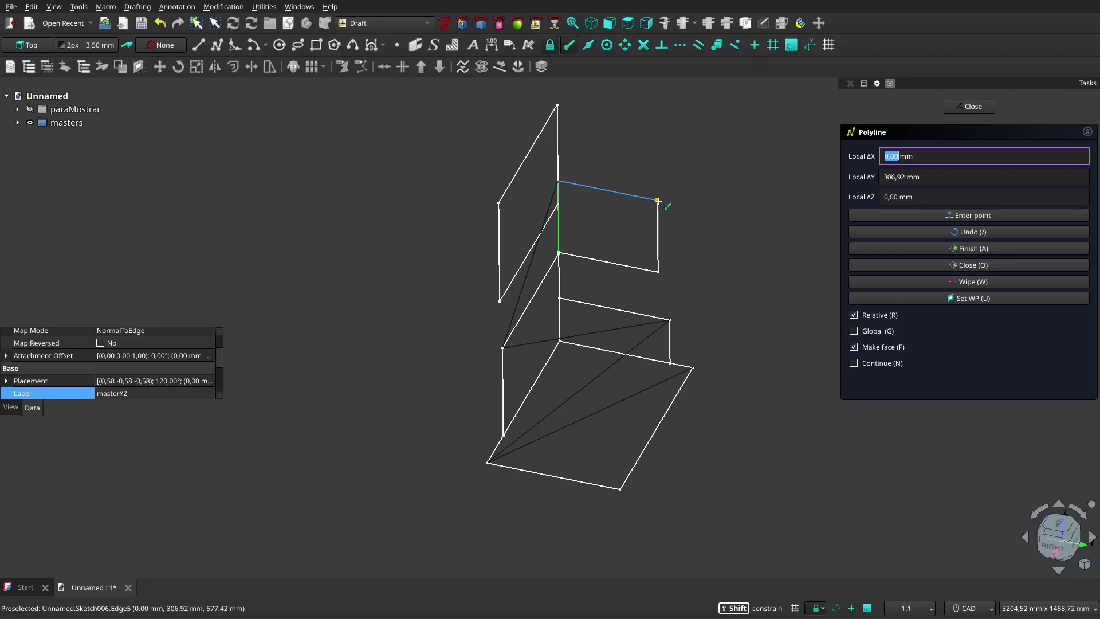
pyautogui.click(659, 202)
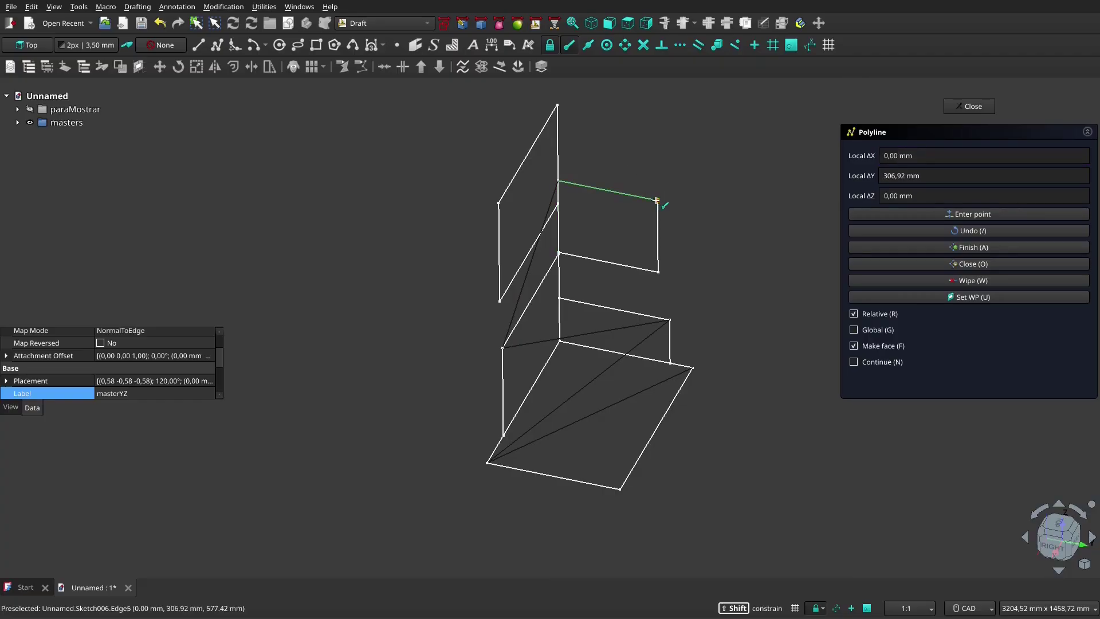
pyautogui.click(558, 106)
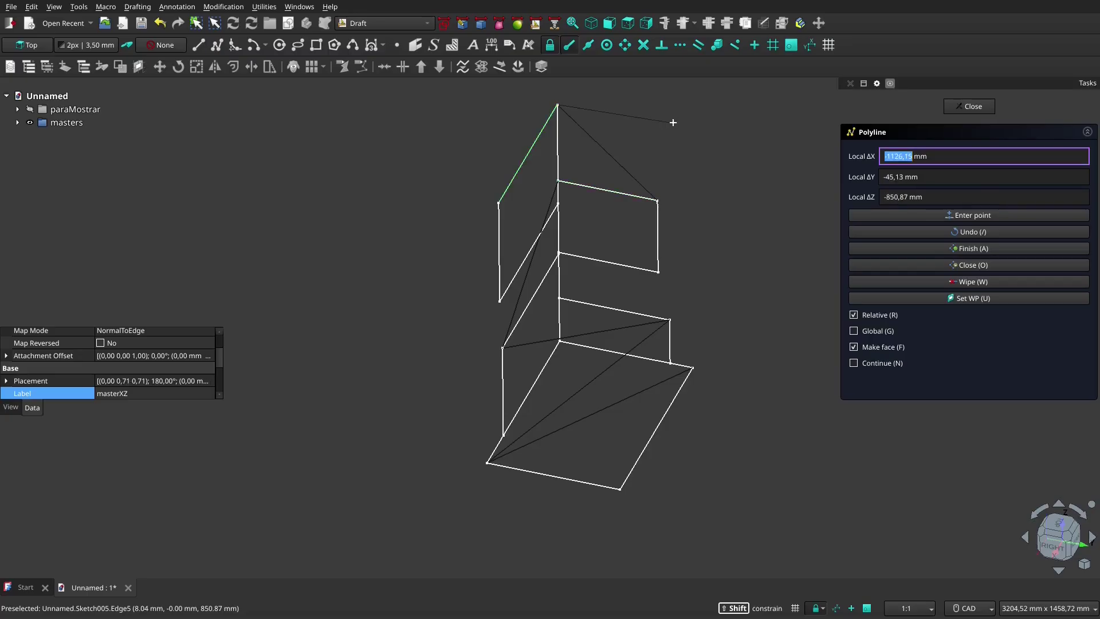
pyautogui.click(983, 108)
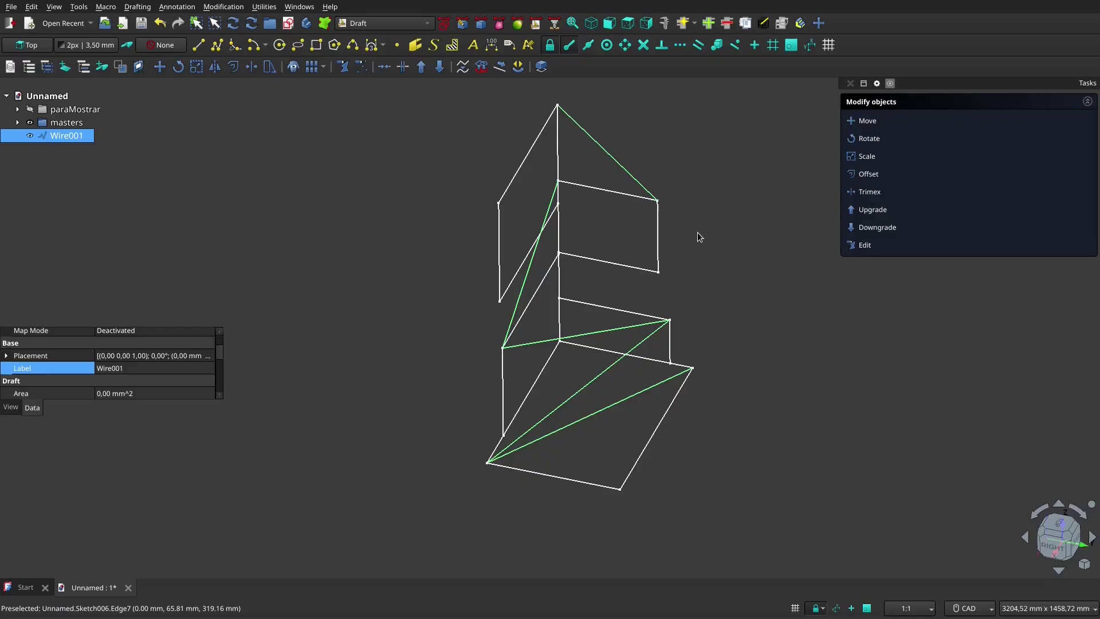
pyautogui.moveTo(698, 233); pyautogui.dragTo(616, 248, button='middle')
# - Hide the masters group so only the path remains visible
pyautogui.click(89, 126)
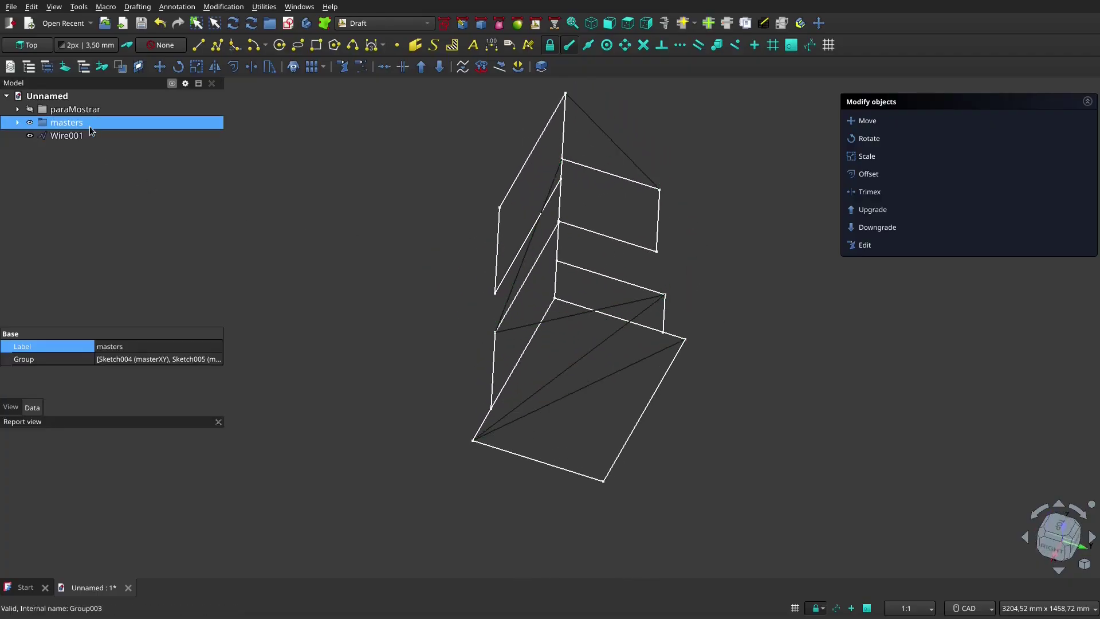
pyautogui.press('space')
pyautogui.moveTo(521, 370)
pyautogui.mouseDown(button='middle')
pyautogui.moveTo(496, 366)
pyautogui.moveTo(425, 298)
pyautogui.moveTo(626, 336)
pyautogui.moveTo(626, 369)
pyautogui.moveTo(500, 332)
pyautogui.moveTo(505, 368)
pyautogui.mouseUp(button='middle')
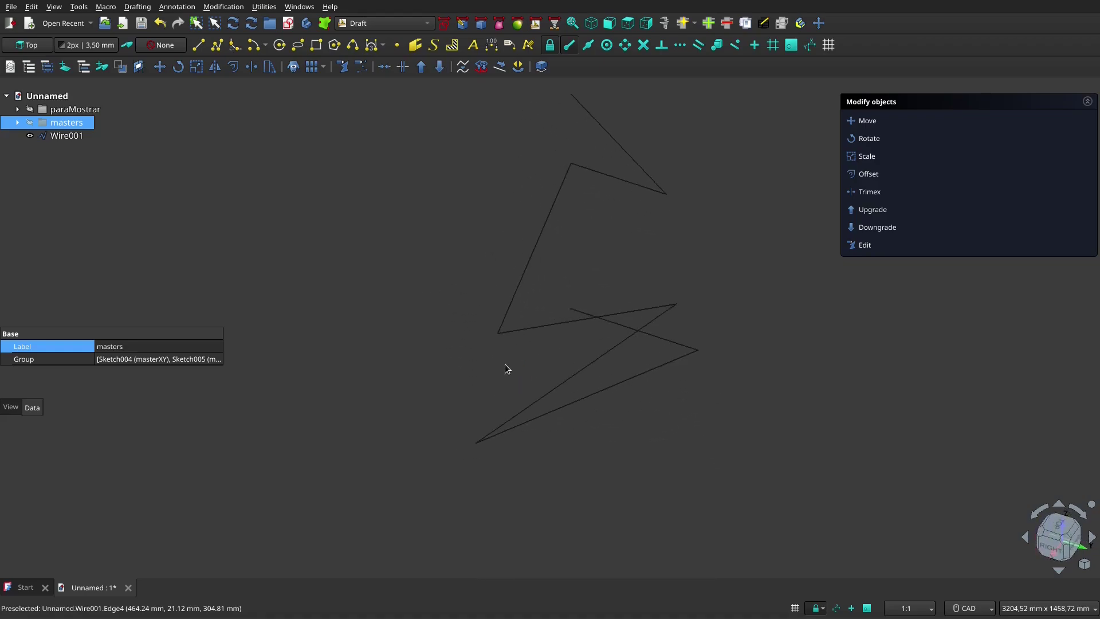
# - Downgrade Wire001 twice, splitting it into edges Edge through Edge006
pyautogui.click(74, 137)
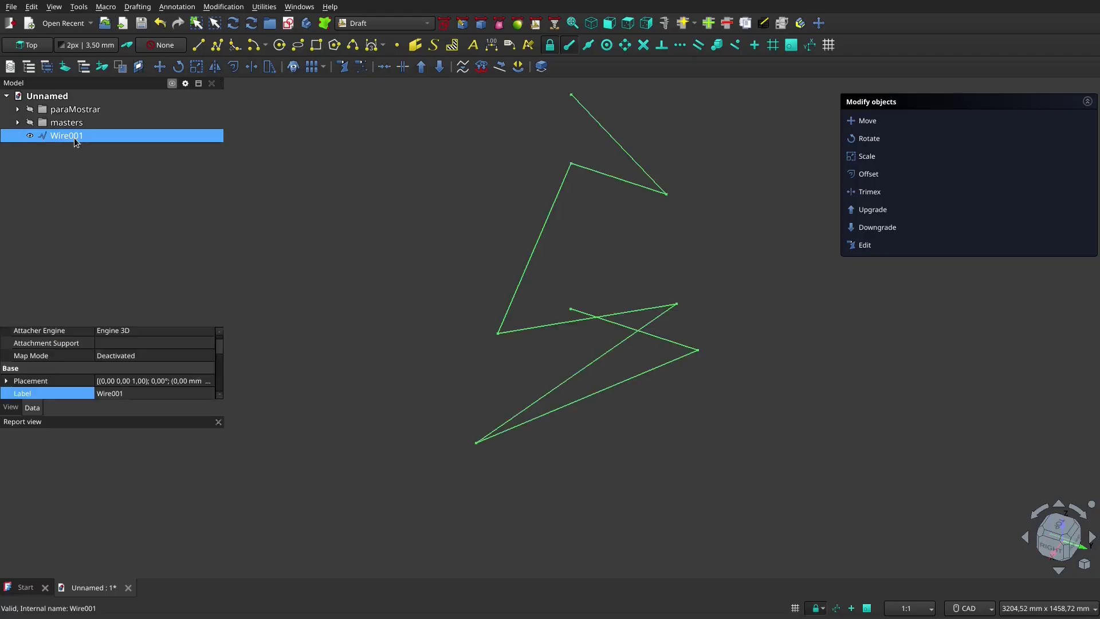
pyautogui.click(439, 67)
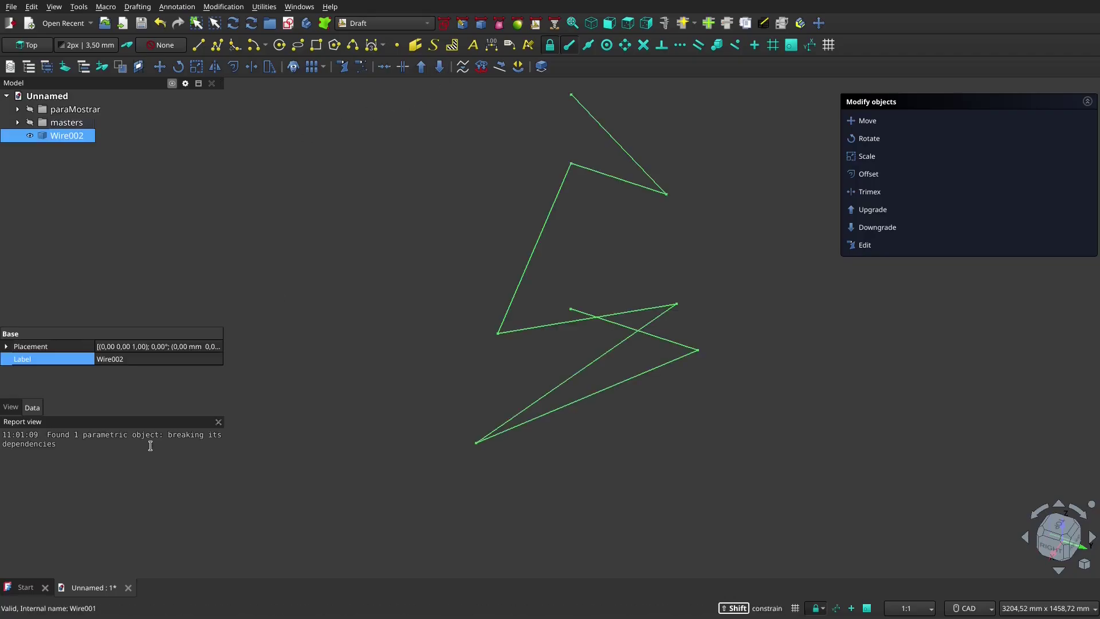
pyautogui.click(67, 140)
pyautogui.keyDown('ctrl'); pyautogui.click(71, 127); pyautogui.keyUp('ctrl')
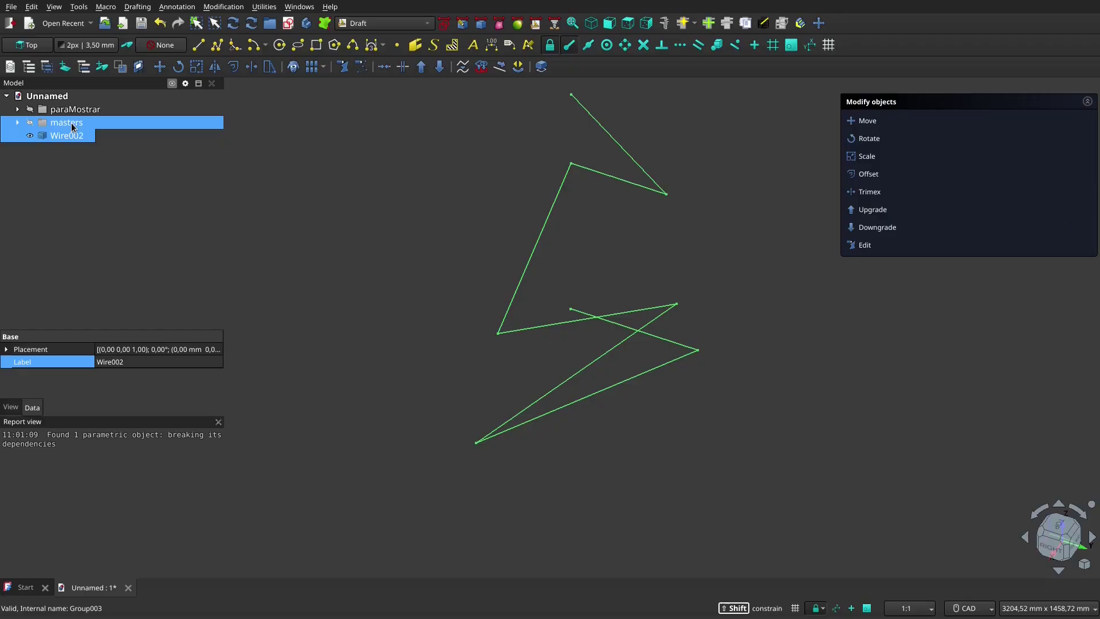
pyautogui.click(78, 135)
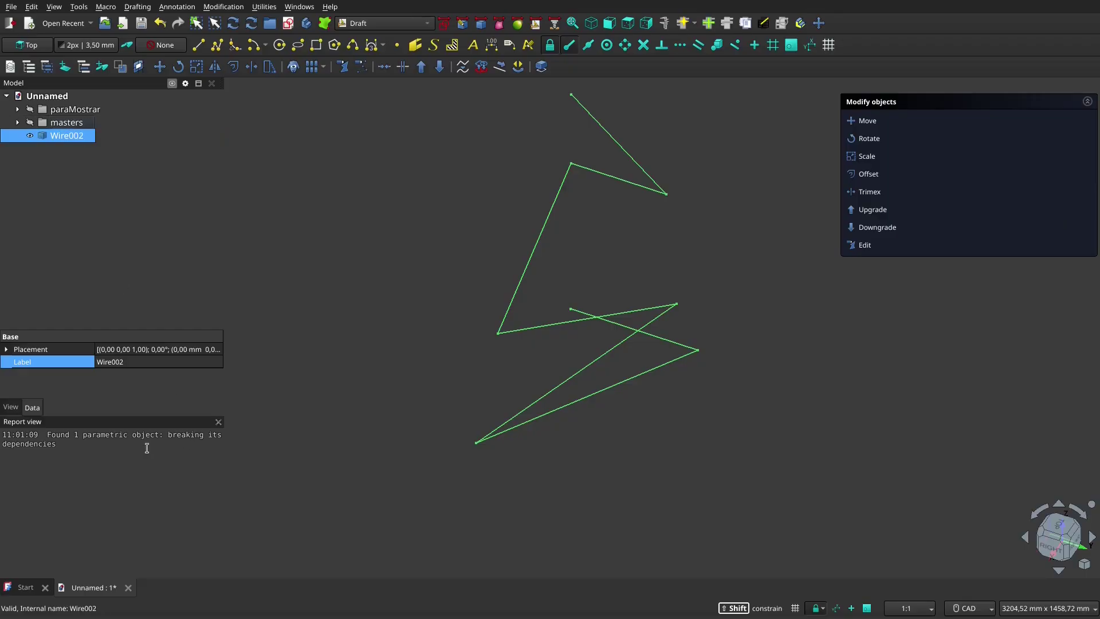
pyautogui.click(441, 67)
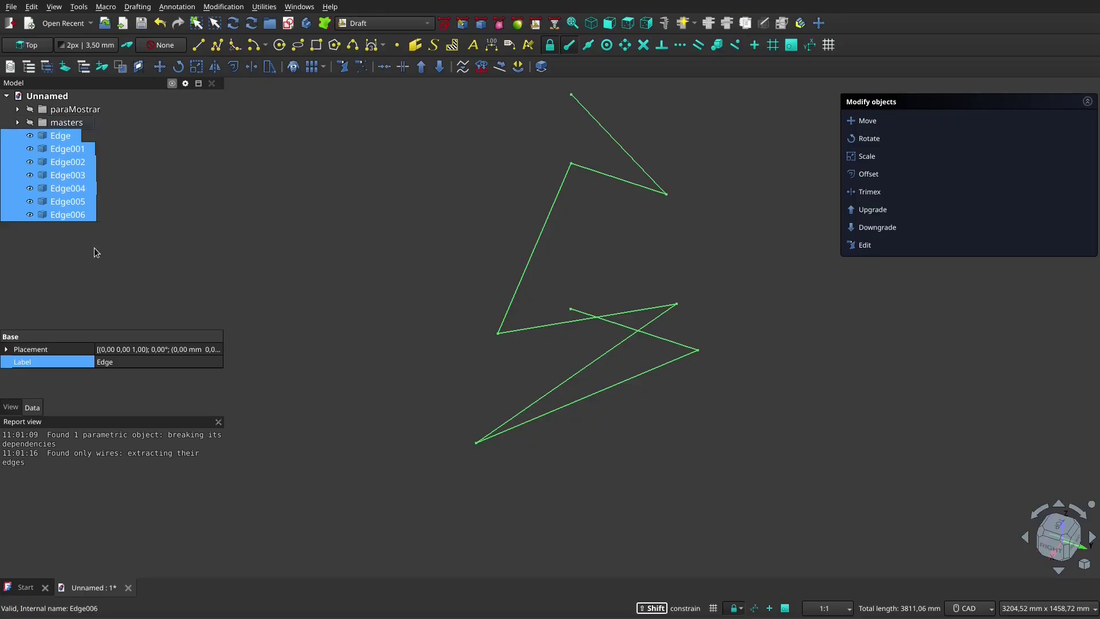
pyautogui.click(431, 319)
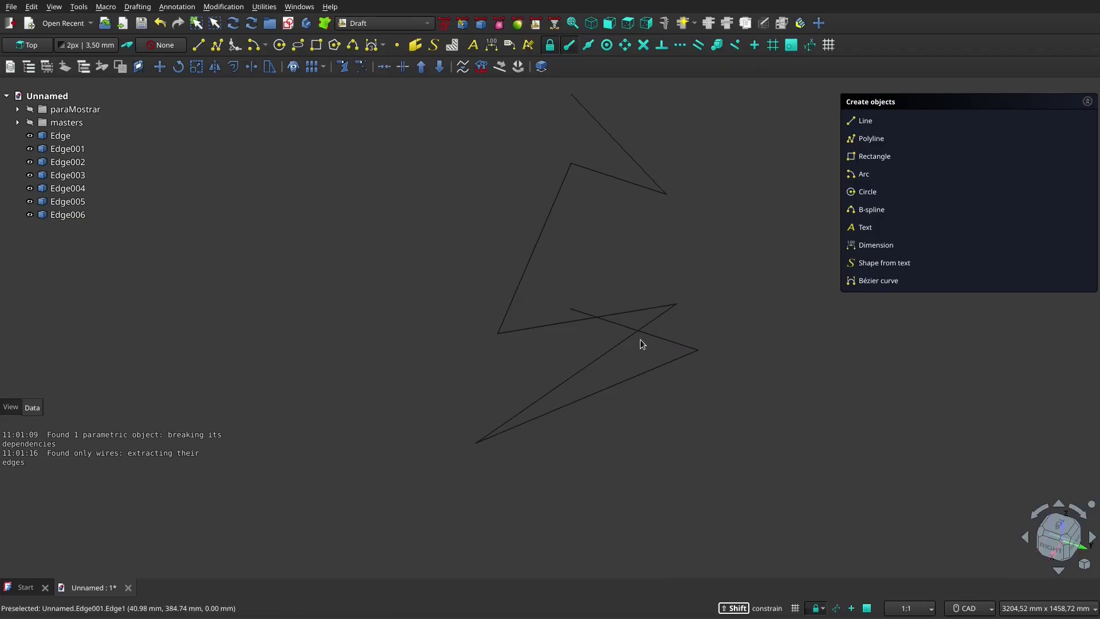
# - Fillet the corner between Edge and Edge001 with a 50 mm radius
pyautogui.click(675, 346)
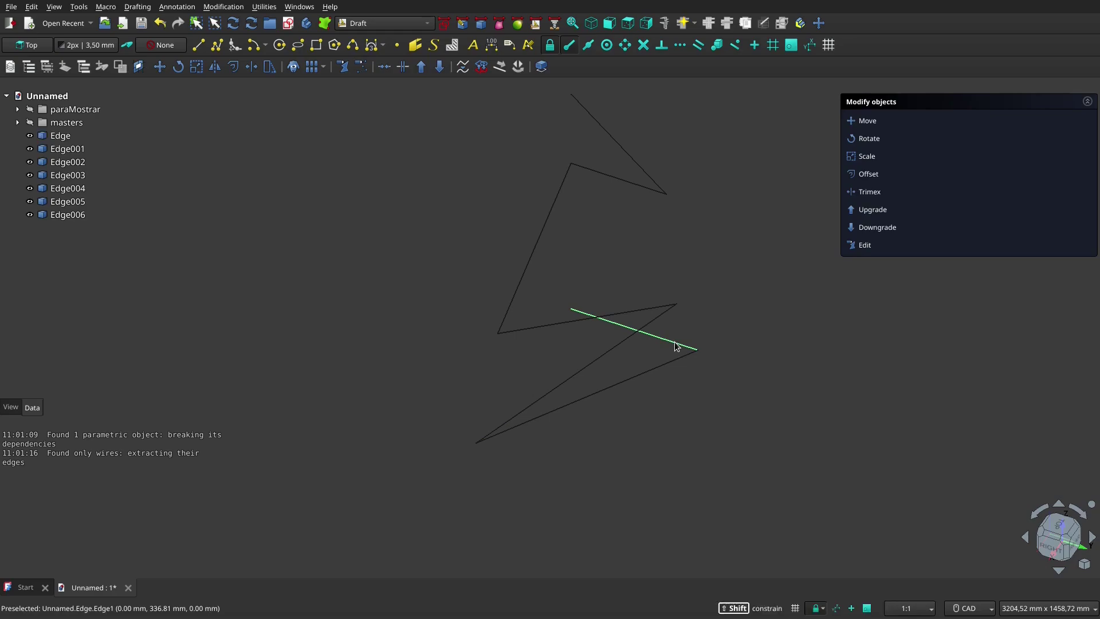
pyautogui.keyDown('ctrl'); pyautogui.click(657, 370); pyautogui.keyUp('ctrl')
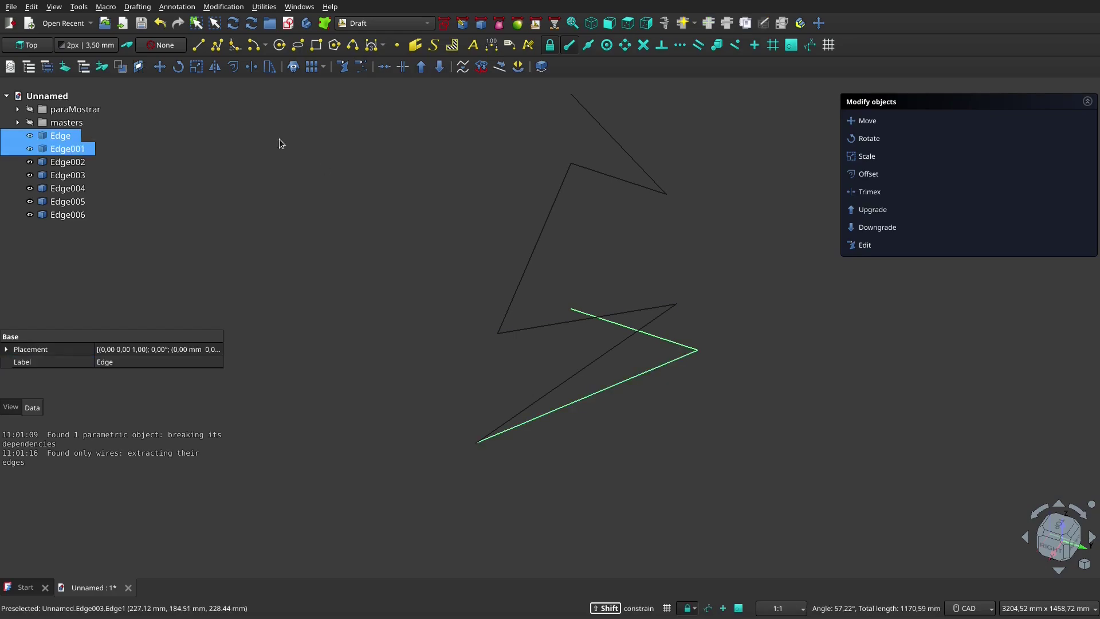
pyautogui.click(235, 46)
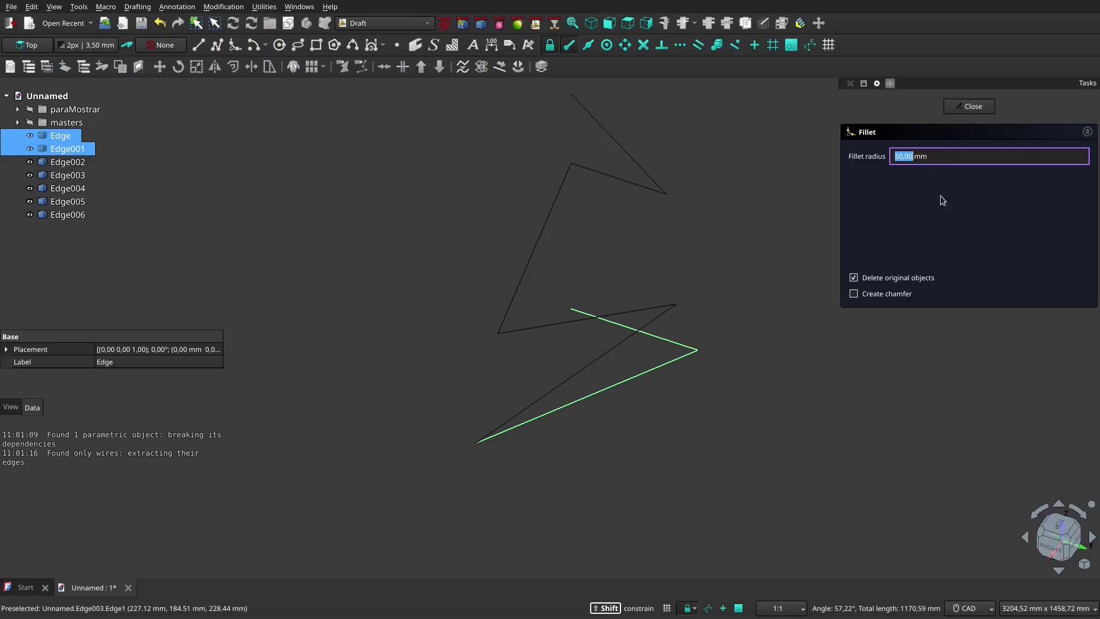
pyautogui.press('Return')
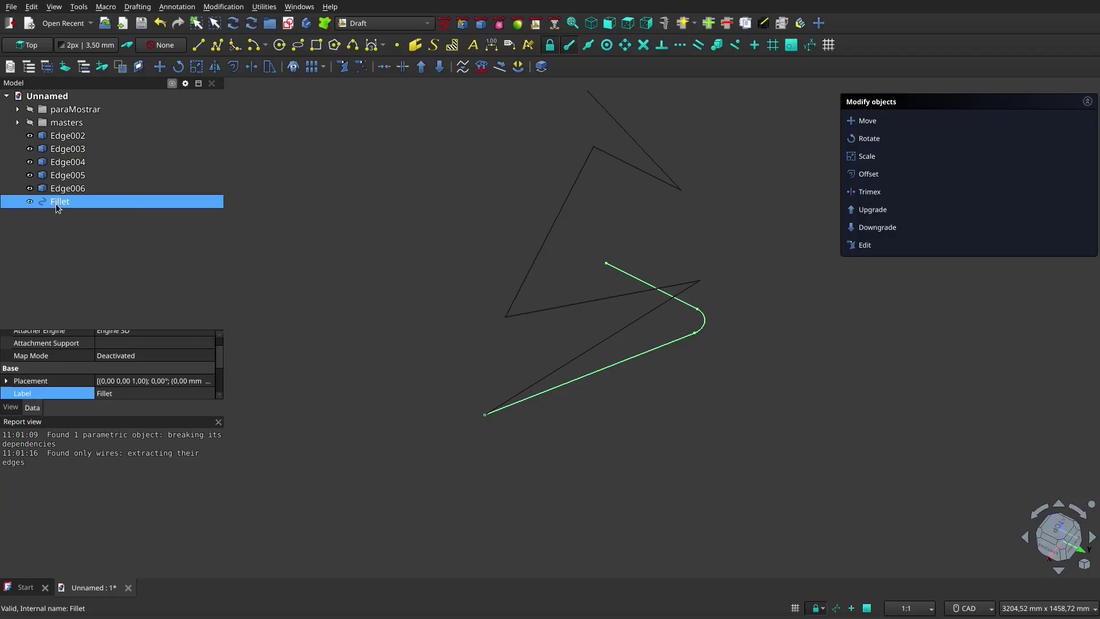
# - Downgrade the first Fillet, then round the Edge008–Edge002 corner with a 50 mm fillet
pyautogui.click(439, 66)
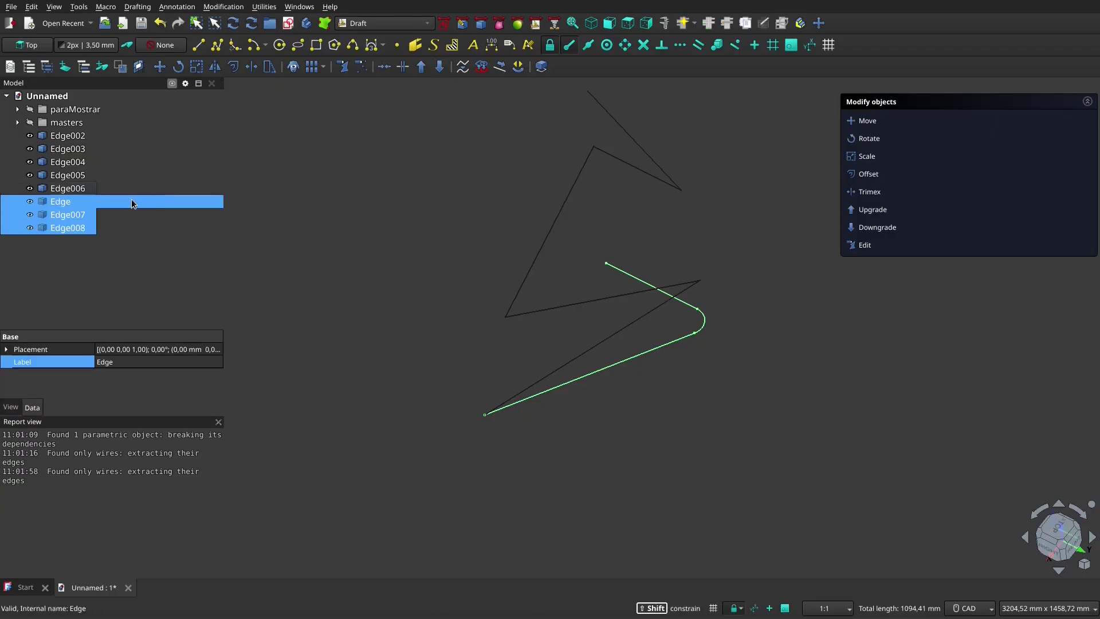
pyautogui.click(659, 380)
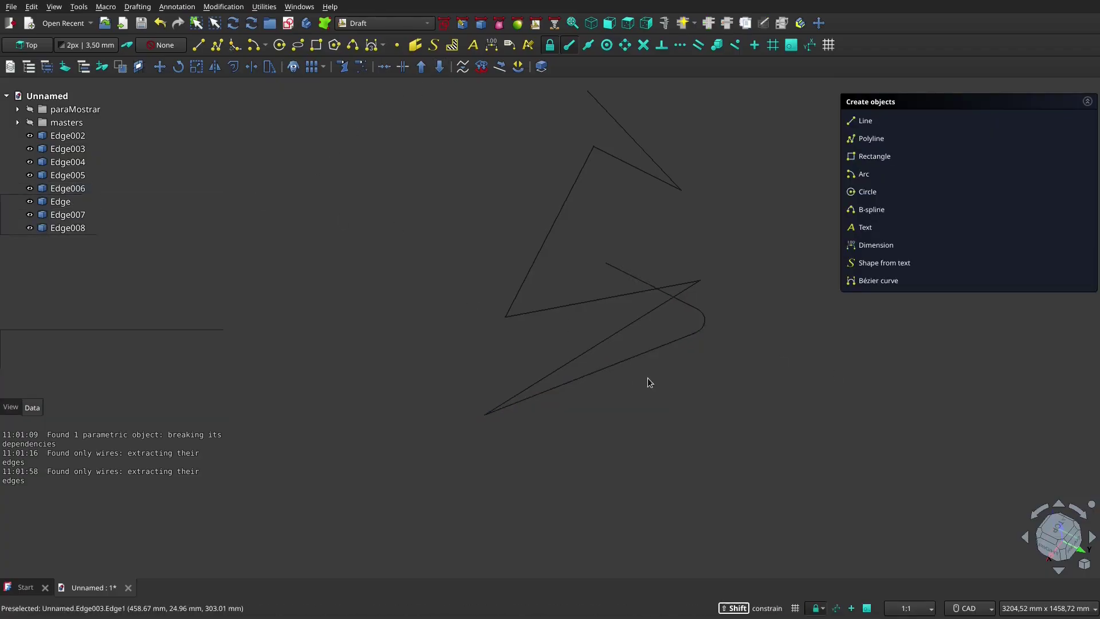
pyautogui.click(627, 360)
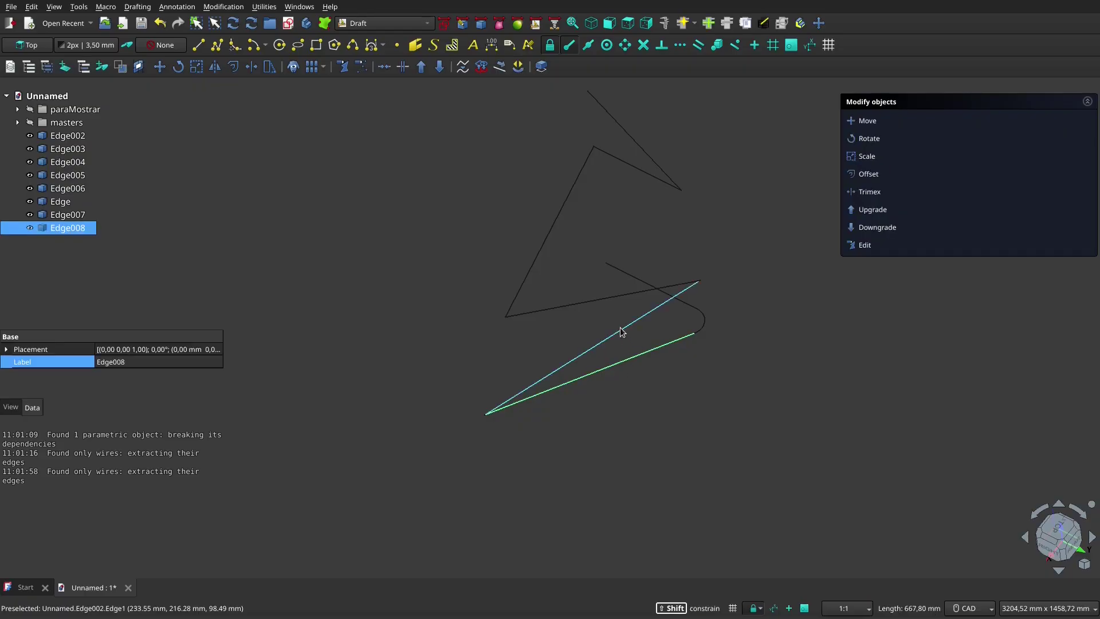
pyautogui.keyDown('ctrl'); pyautogui.click(621, 331); pyautogui.keyUp('ctrl')
pyautogui.moveTo(616, 386); pyautogui.dragTo(543, 343, button='middle')
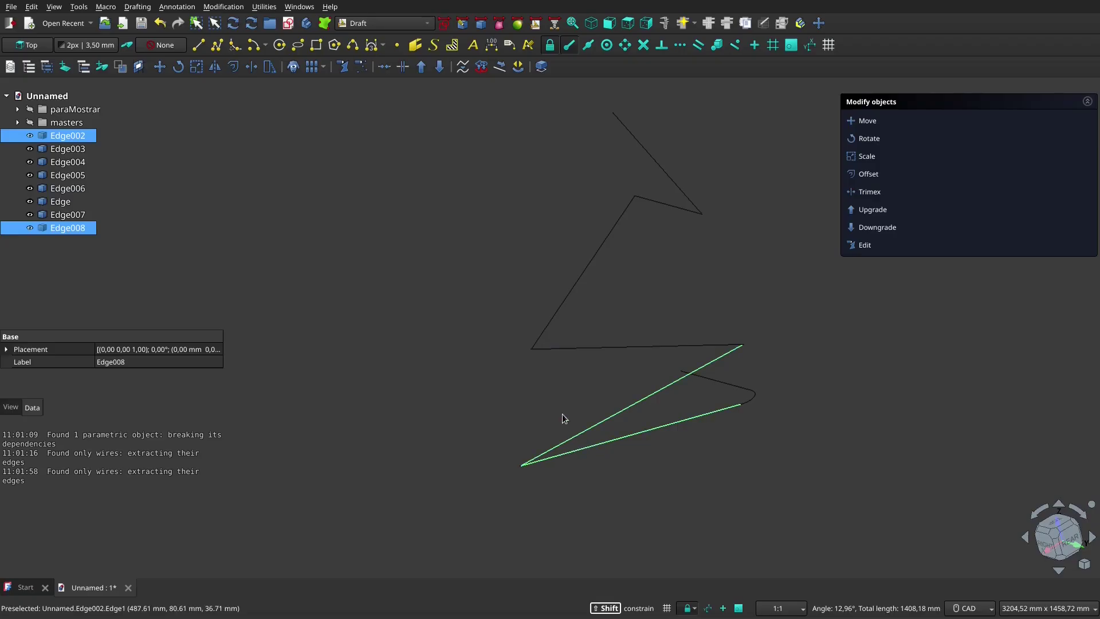
pyautogui.click(234, 45)
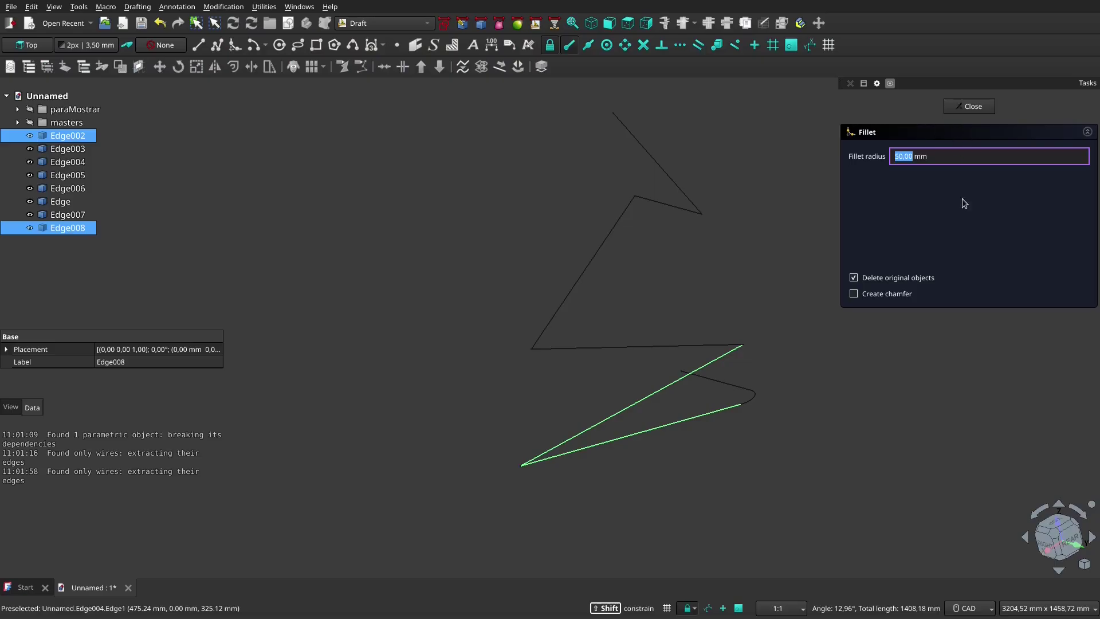
pyautogui.press('Return')
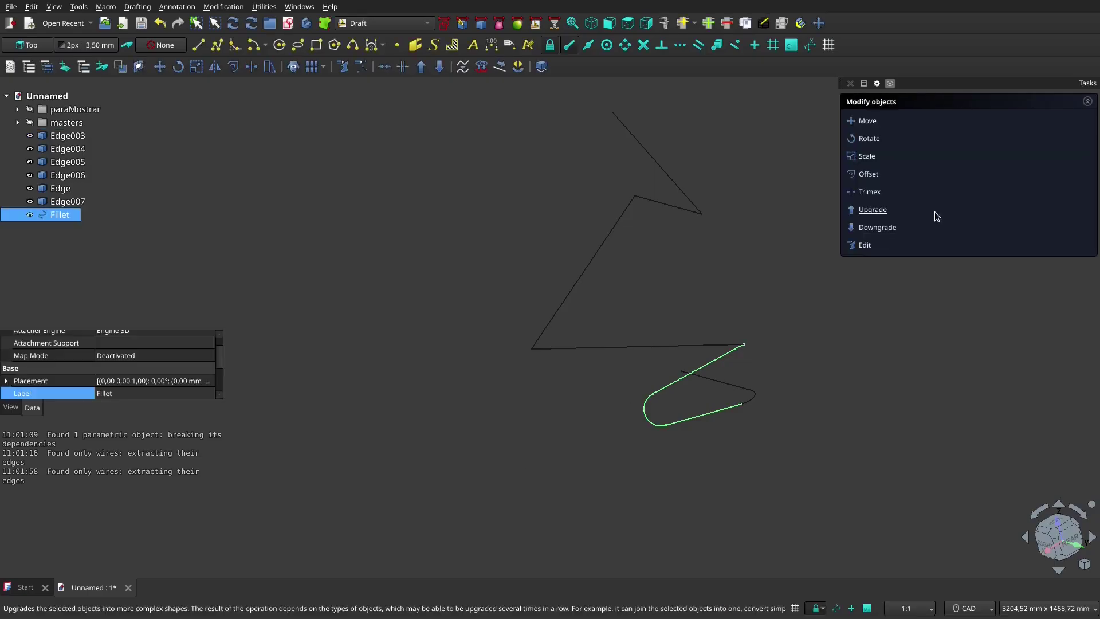
pyautogui.moveTo(685, 285)
pyautogui.mouseDown(button='middle')
pyautogui.moveTo(648, 379)
pyautogui.moveTo(719, 325)
pyautogui.moveTo(727, 300)
pyautogui.mouseUp(button='middle')
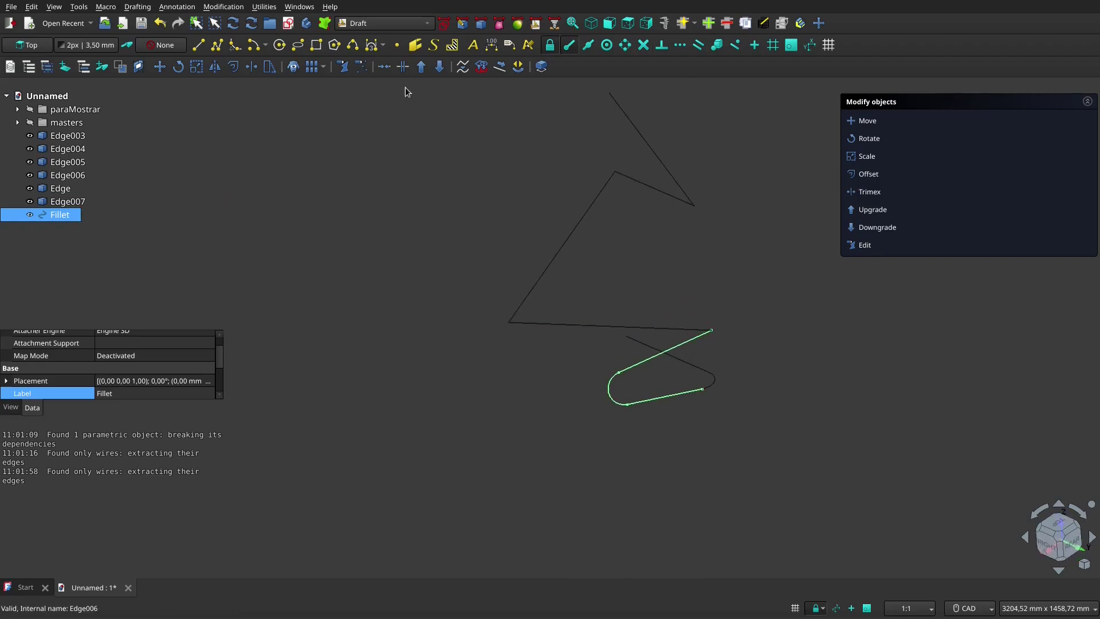
# - Downgrade the Fillet into separate edges, then upgrade Edge through Edge018 into the single wire Wire001
pyautogui.click(439, 67)
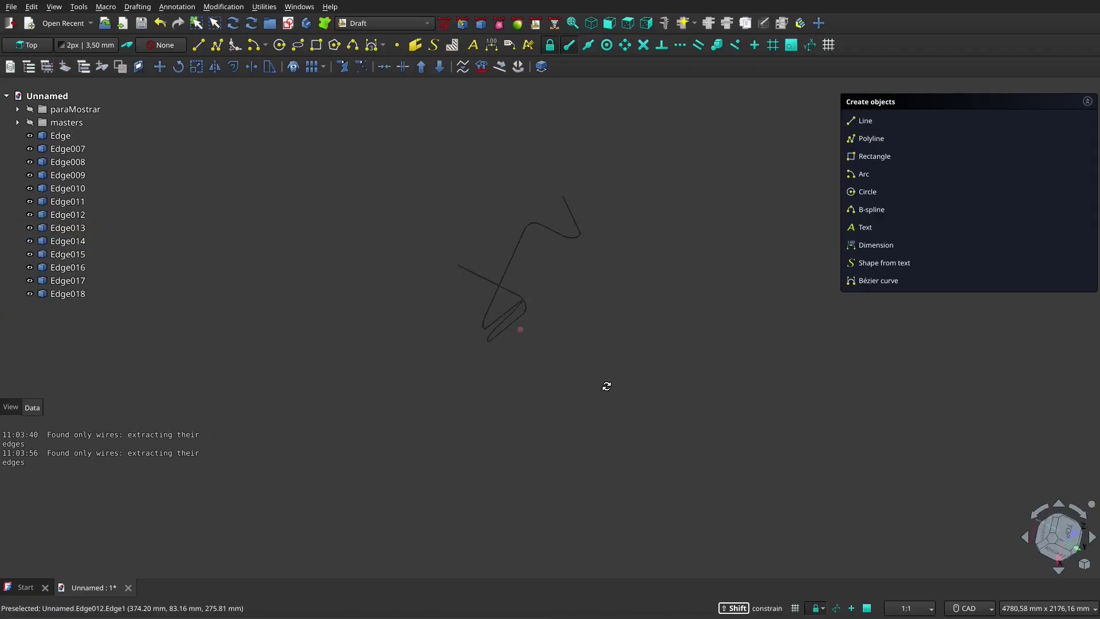
pyautogui.moveTo(607, 386); pyautogui.dragTo(480, 366, button='middle')
pyautogui.click(79, 136)
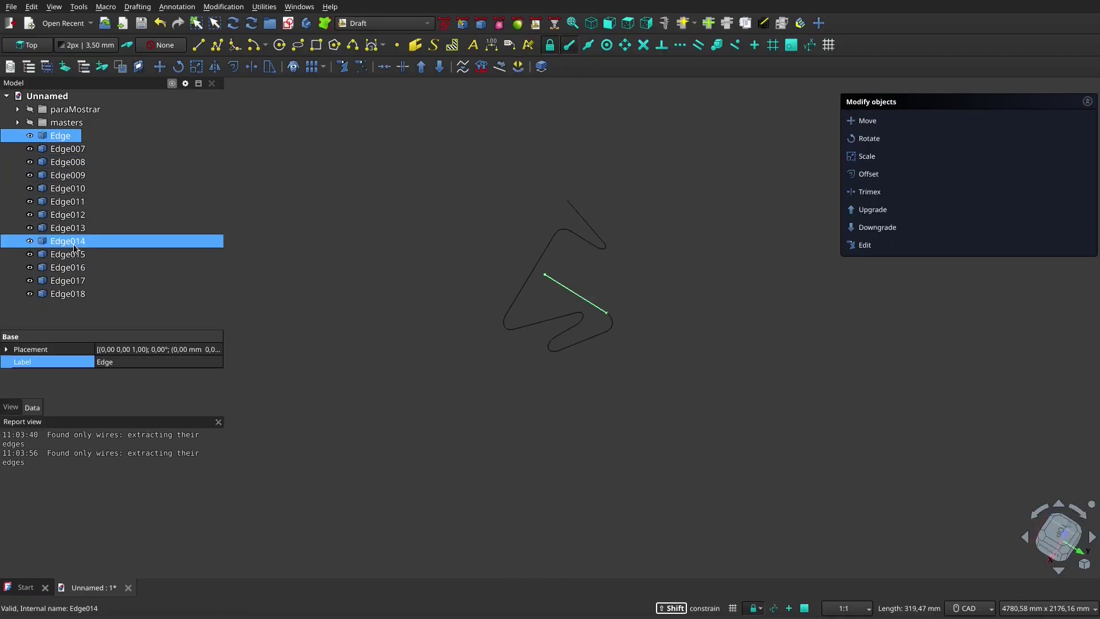
pyautogui.keyDown('shift'); pyautogui.click(63, 294); pyautogui.keyUp('shift')
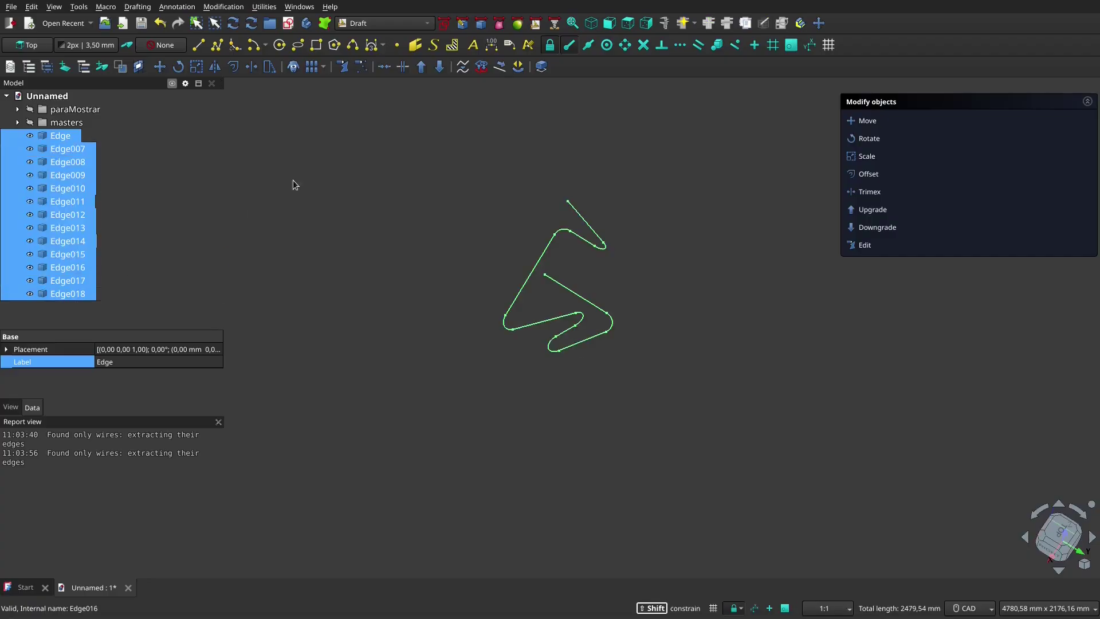
pyautogui.click(425, 71)
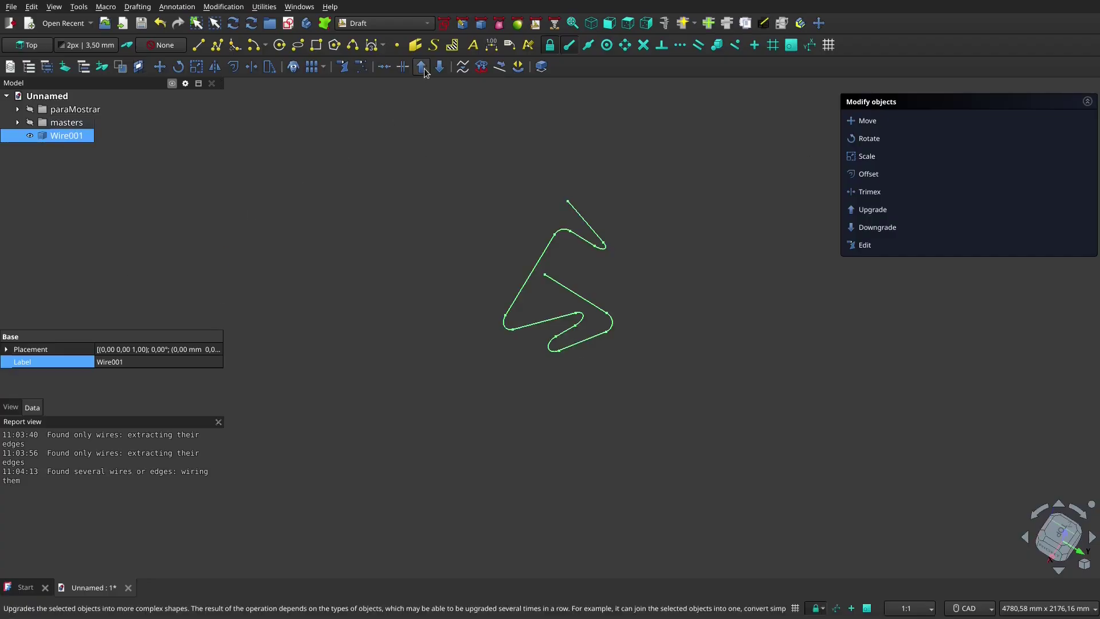
pyautogui.click(483, 194)
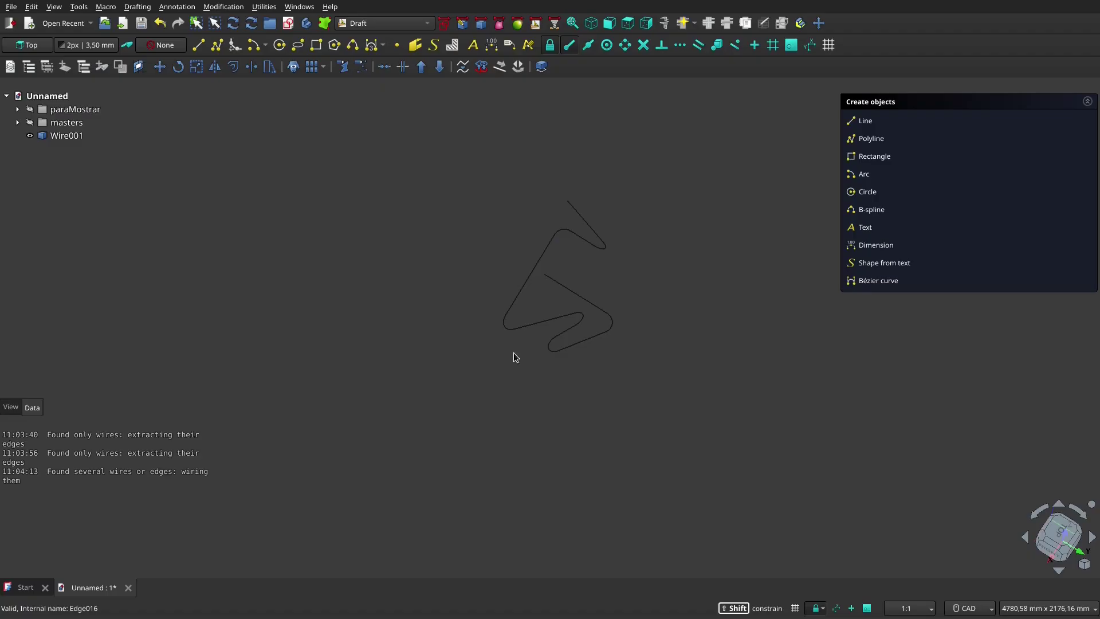
# - Switch to the Sketcher workbench and select an edge of Wire001
pyautogui.moveTo(621, 319)
pyautogui.mouseDown(button='middle')
pyautogui.moveTo(695, 276)
pyautogui.moveTo(685, 223)
pyautogui.moveTo(613, 314)
pyautogui.mouseUp(button='middle')
pyautogui.rightClick(613, 315)
pyautogui.click(473, 211)
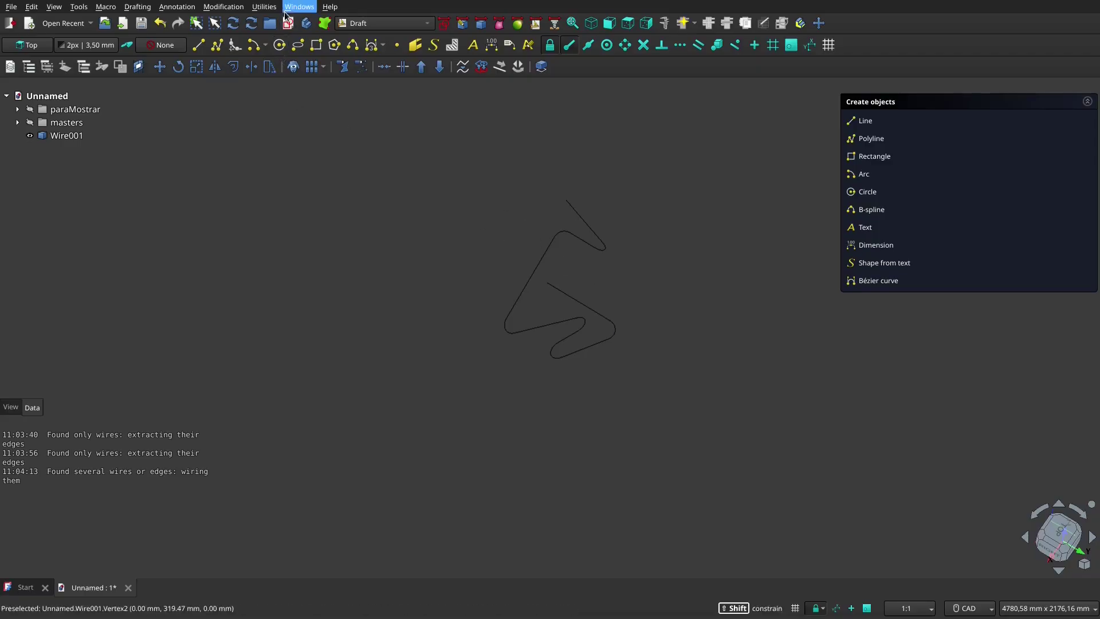
pyautogui.click(438, 26)
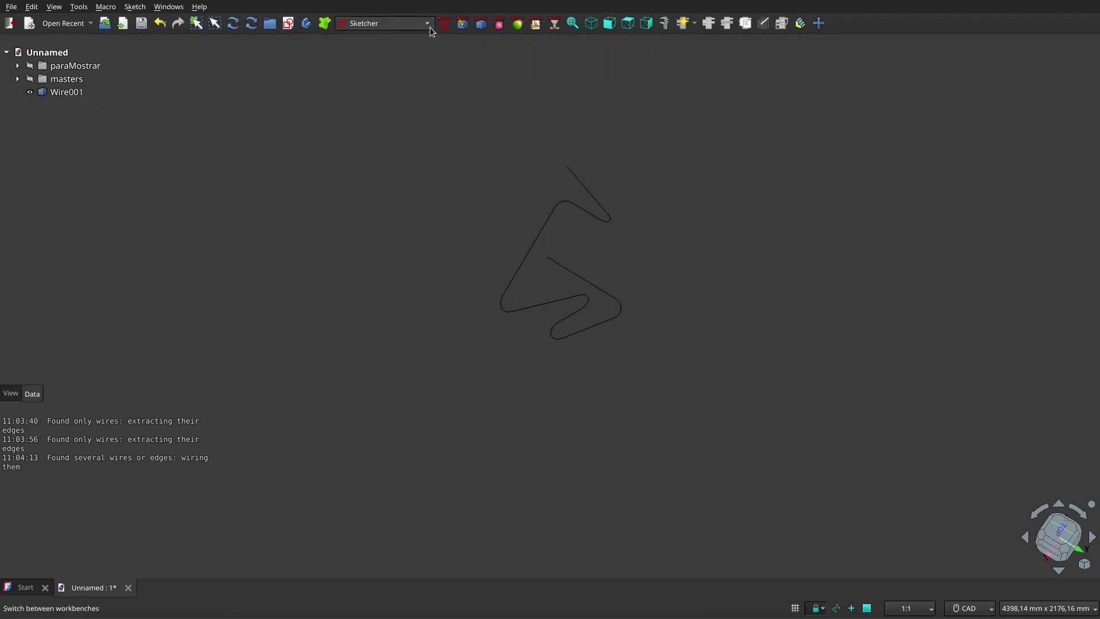
pyautogui.click(575, 275)
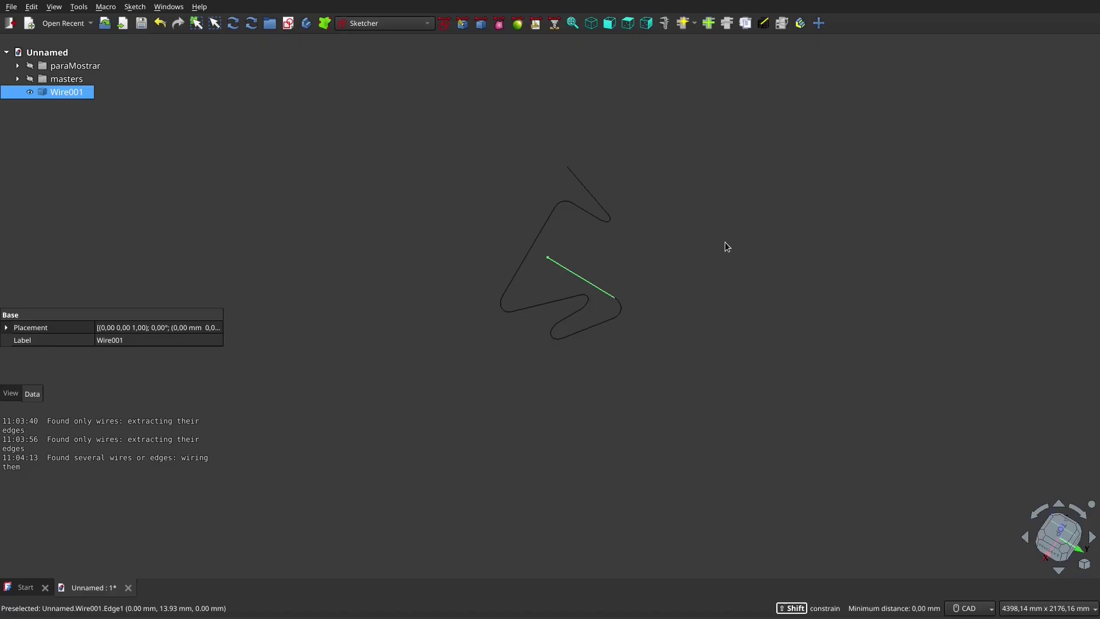
# - Create a new sketch attached to the selected edge with the Normal to edge mode
pyautogui.click(288, 23)
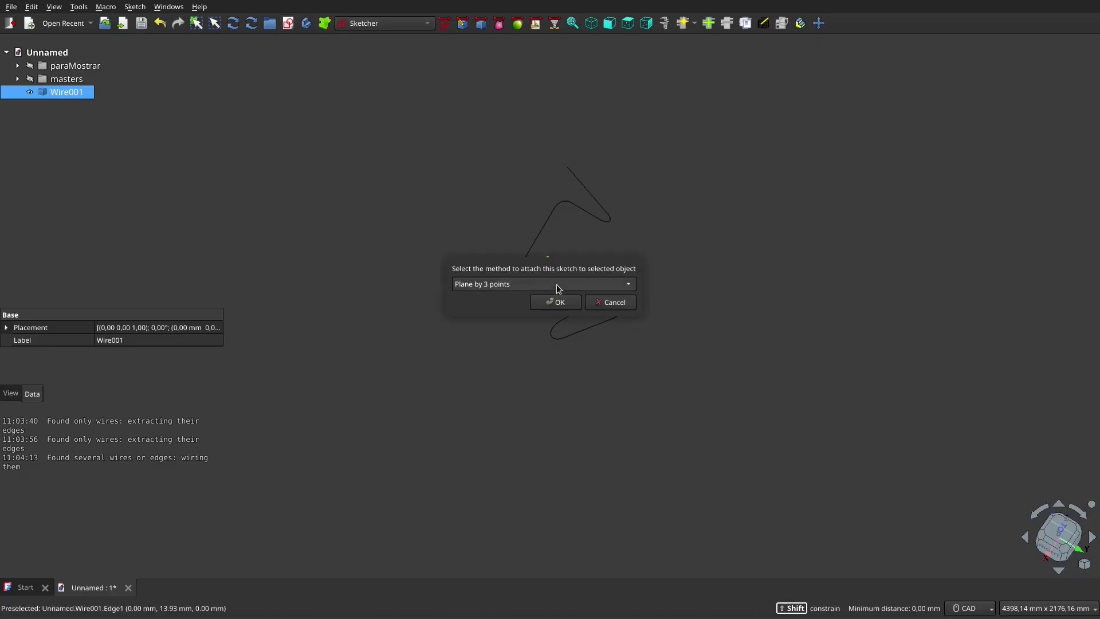
pyautogui.click(558, 285)
pyautogui.click(541, 273)
pyautogui.click(560, 302)
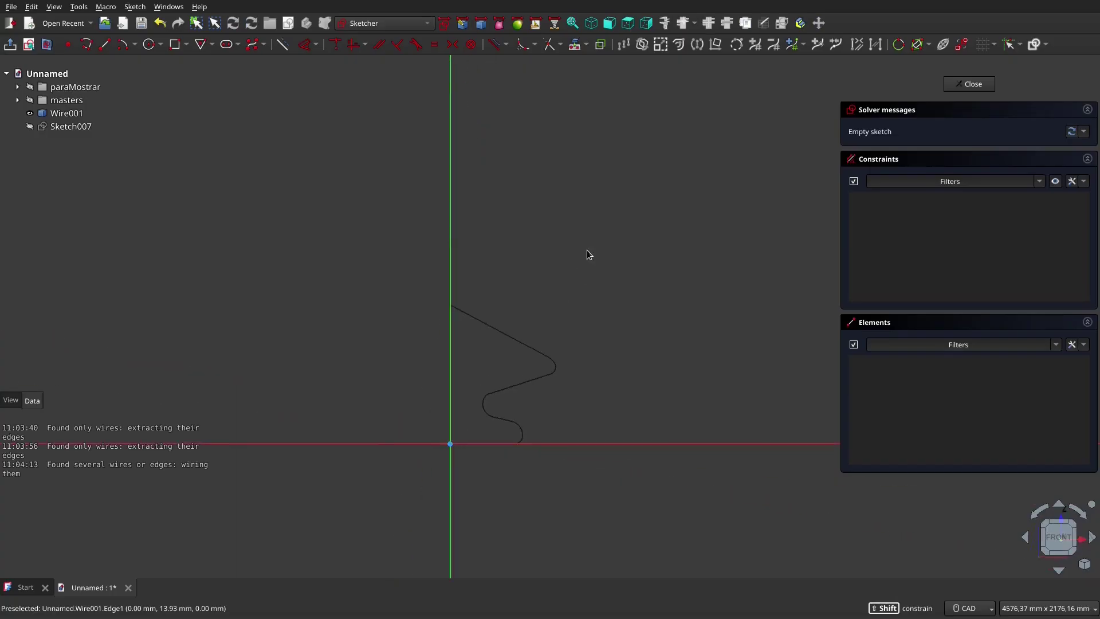
# - Draw a 50 mm circle centred on the sketch origin and close the sketch
pyautogui.scroll(5, 543, 348)
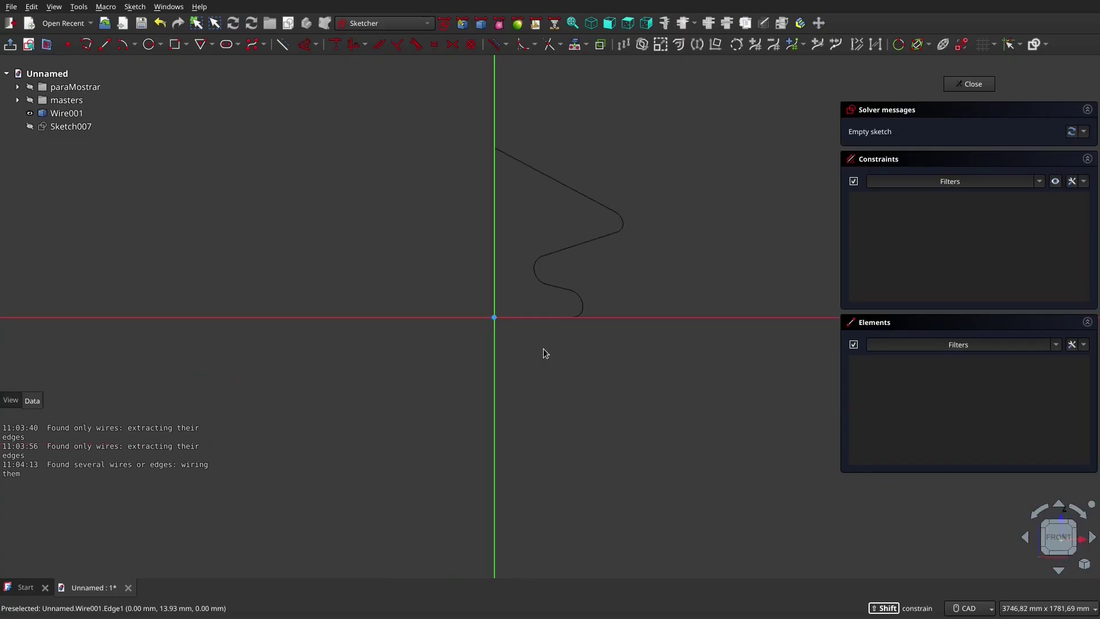
pyautogui.click(149, 44)
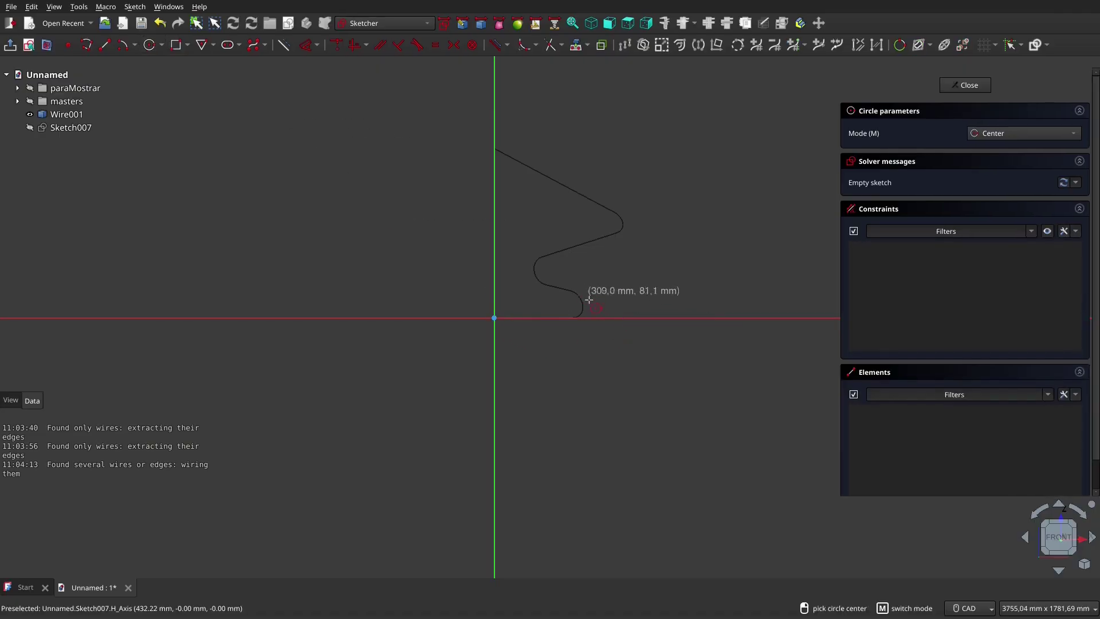
pyautogui.click(494, 316)
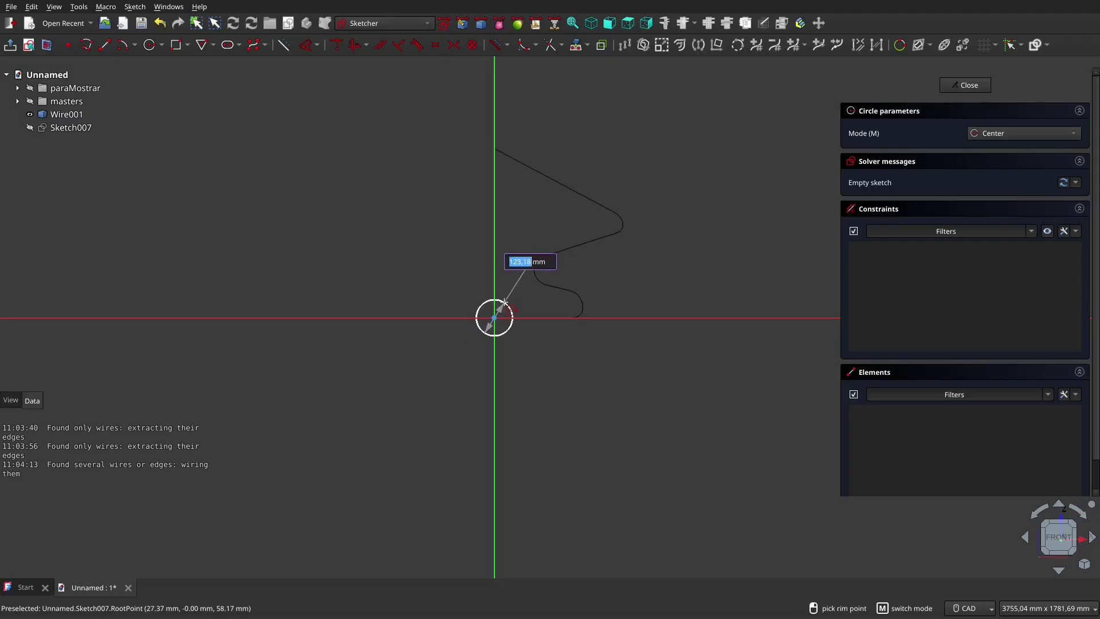
pyautogui.write('50')
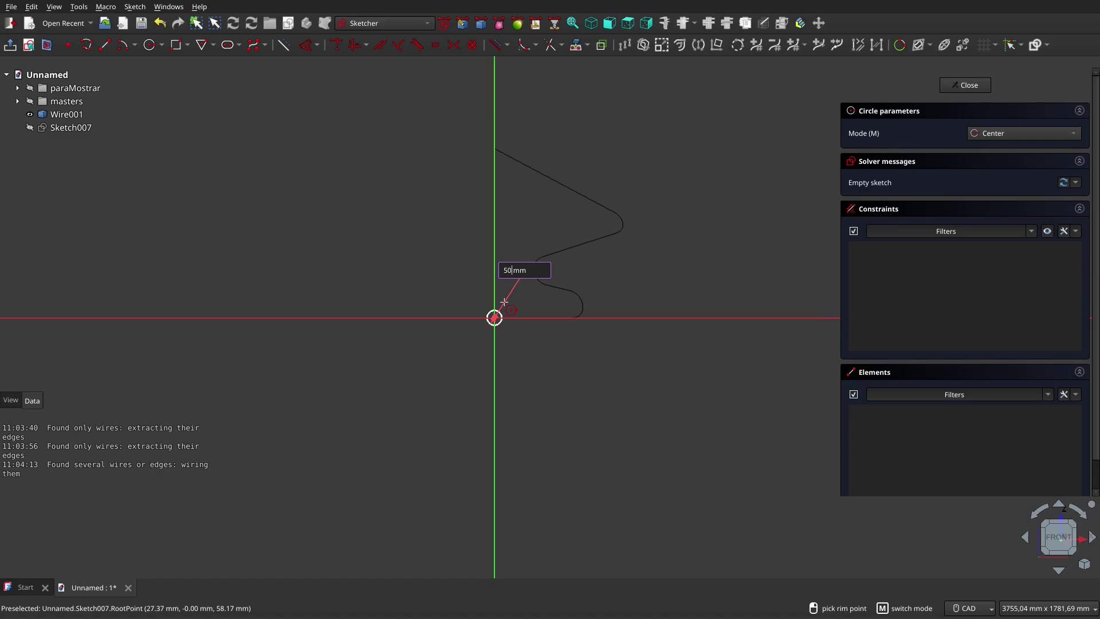
pyautogui.press('Return')
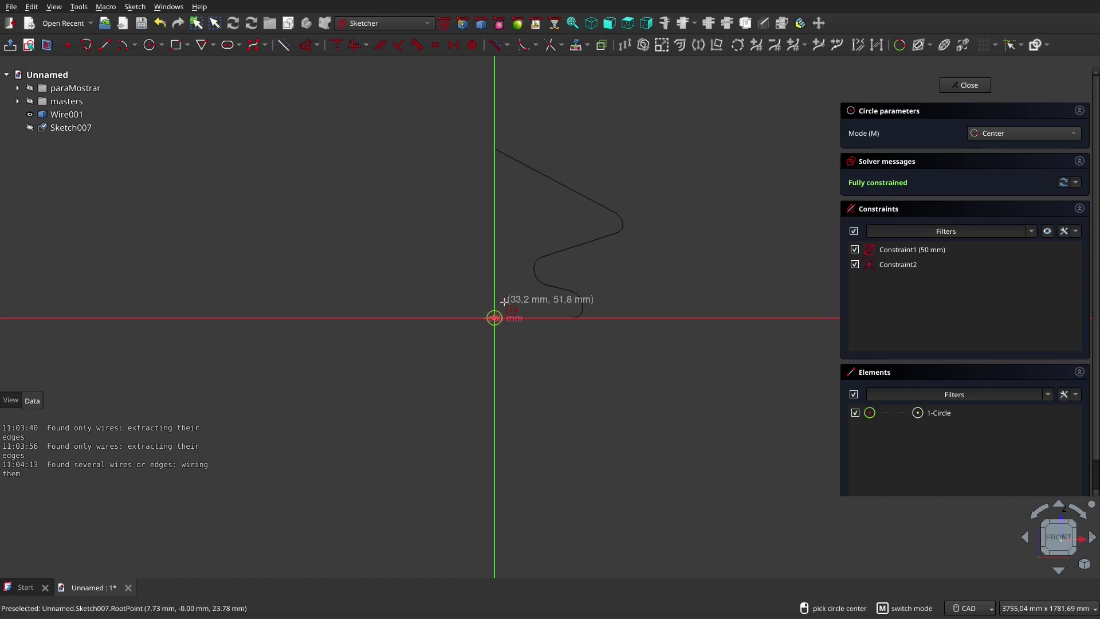
pyautogui.click(959, 86)
pyautogui.moveTo(574, 286)
pyautogui.mouseDown(button='middle')
pyautogui.moveTo(609, 322)
pyautogui.moveTo(574, 305)
pyautogui.mouseUp(button='middle')
# - Rename the path wire Wire001 to trayecto
pyautogui.rightClick(552, 360)
pyautogui.click(361, 235)
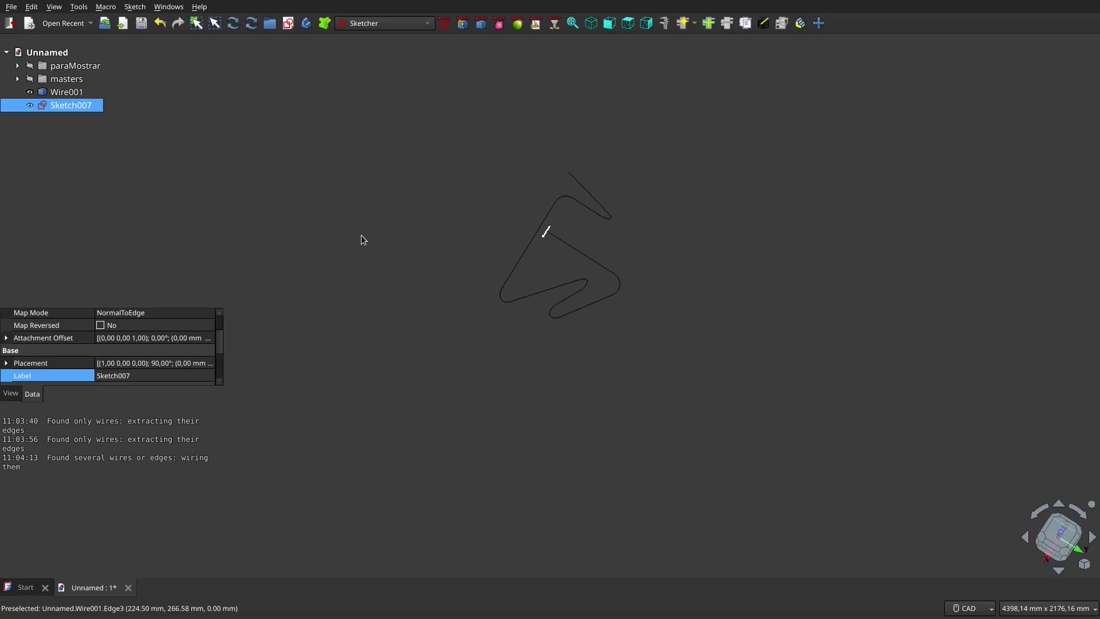
pyautogui.keyDown('ctrl'); pyautogui.click(87, 94); pyautogui.keyUp('ctrl')
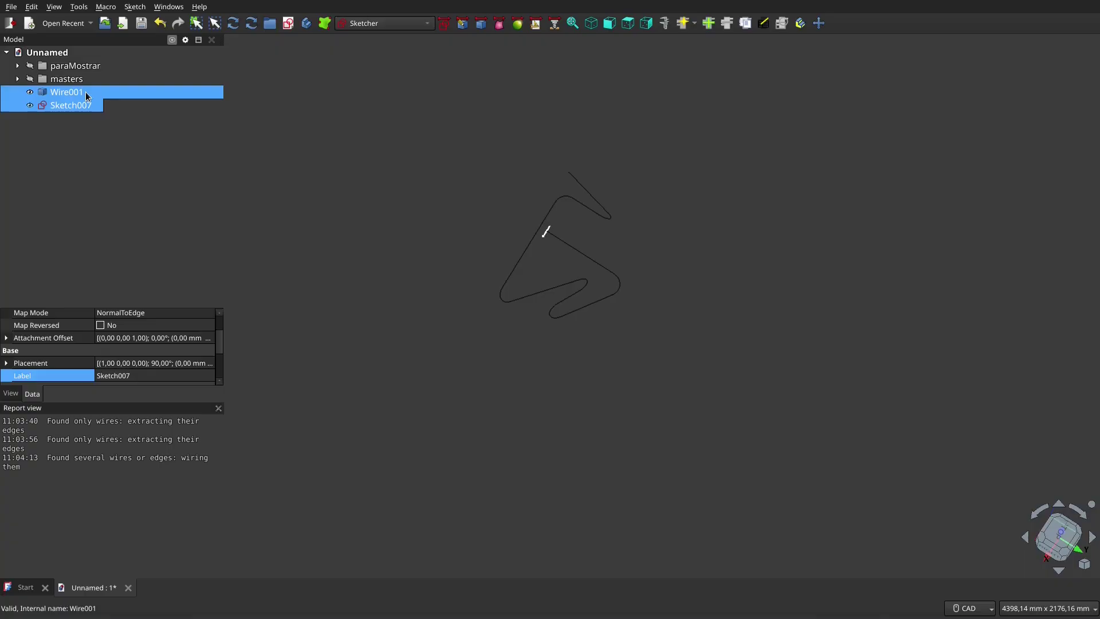
pyautogui.click(87, 94)
pyautogui.click(149, 342)
pyautogui.write('trayector')
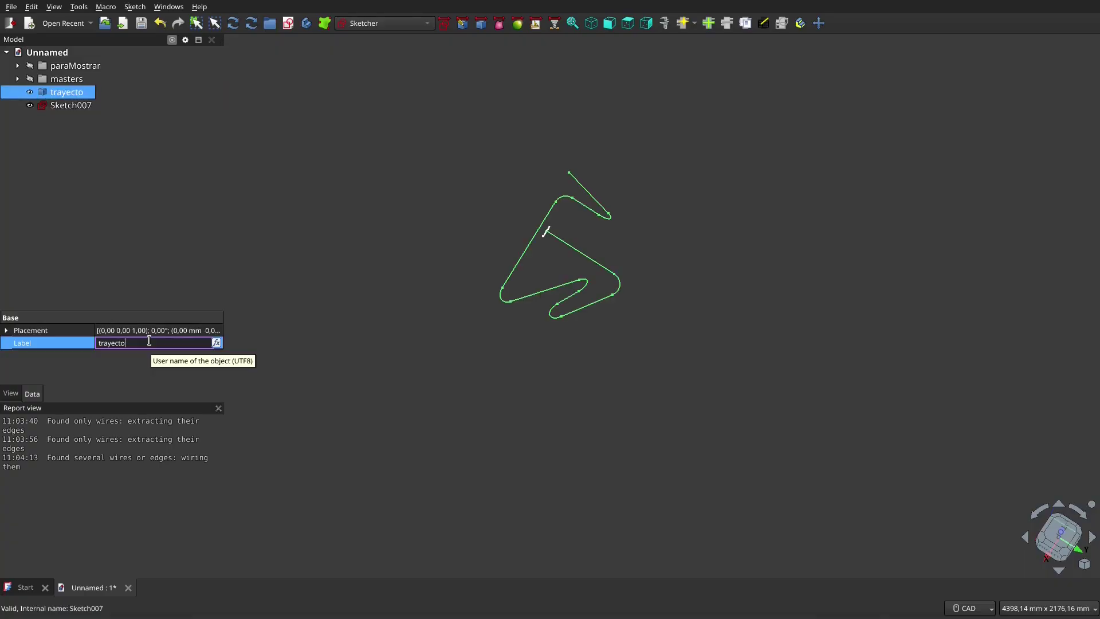
# - Rename the circle sketch Sketch007 to perfil
pyautogui.click(86, 105)
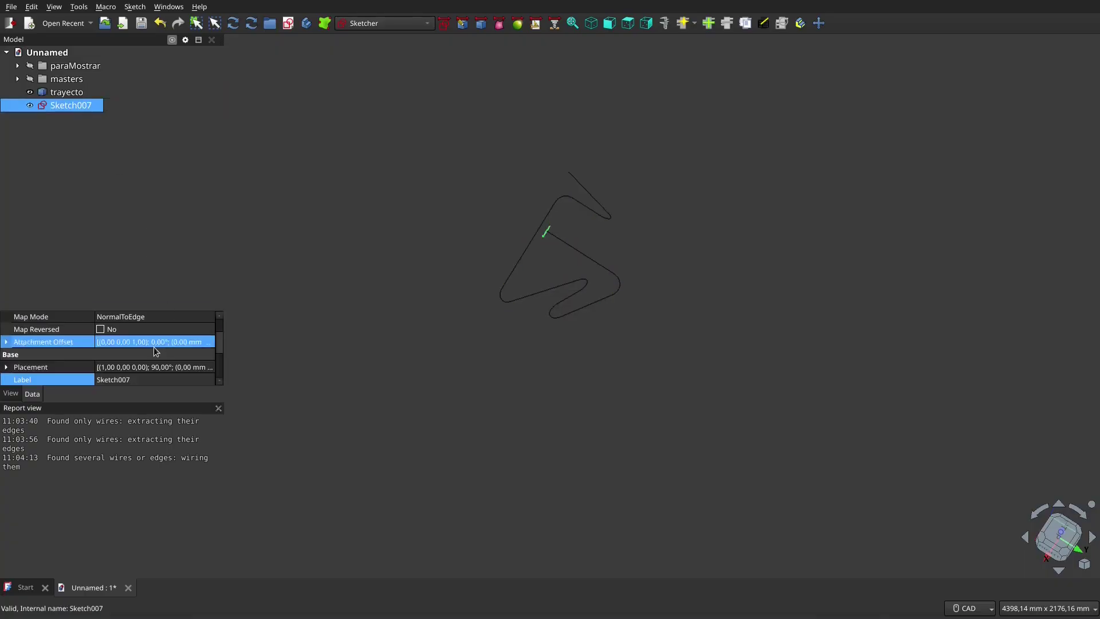
pyautogui.click(137, 380)
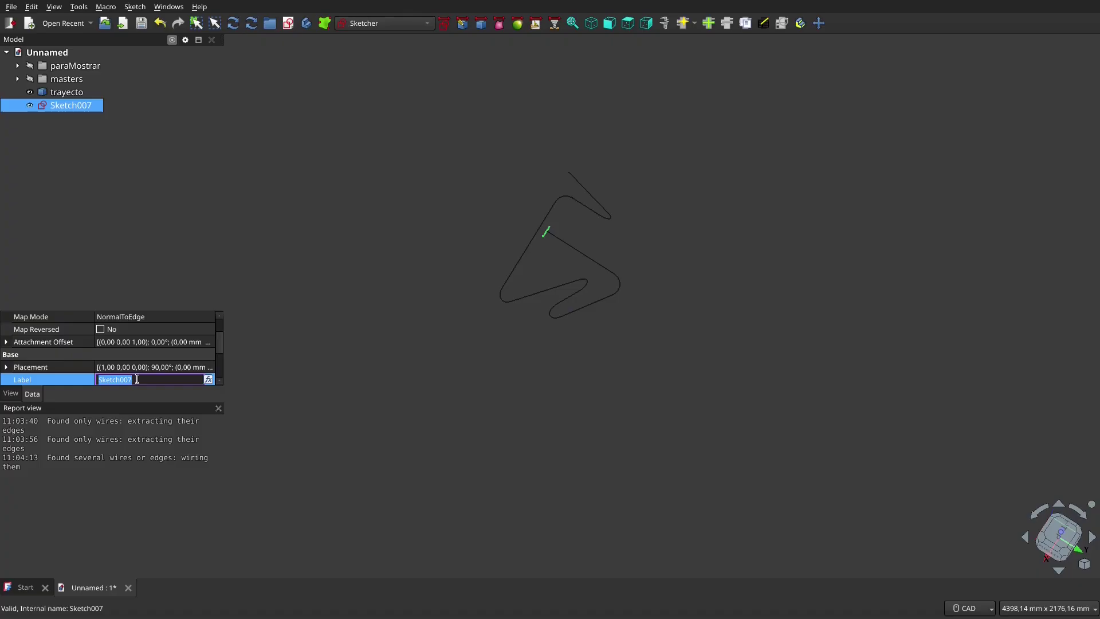
pyautogui.write('perfil')
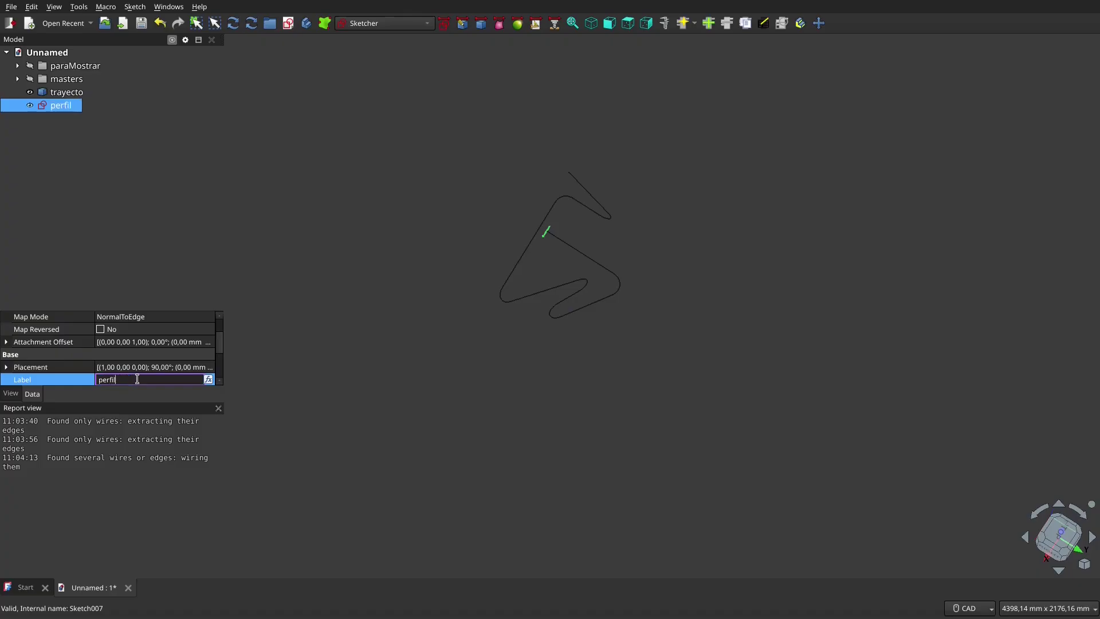
pyautogui.click(373, 208)
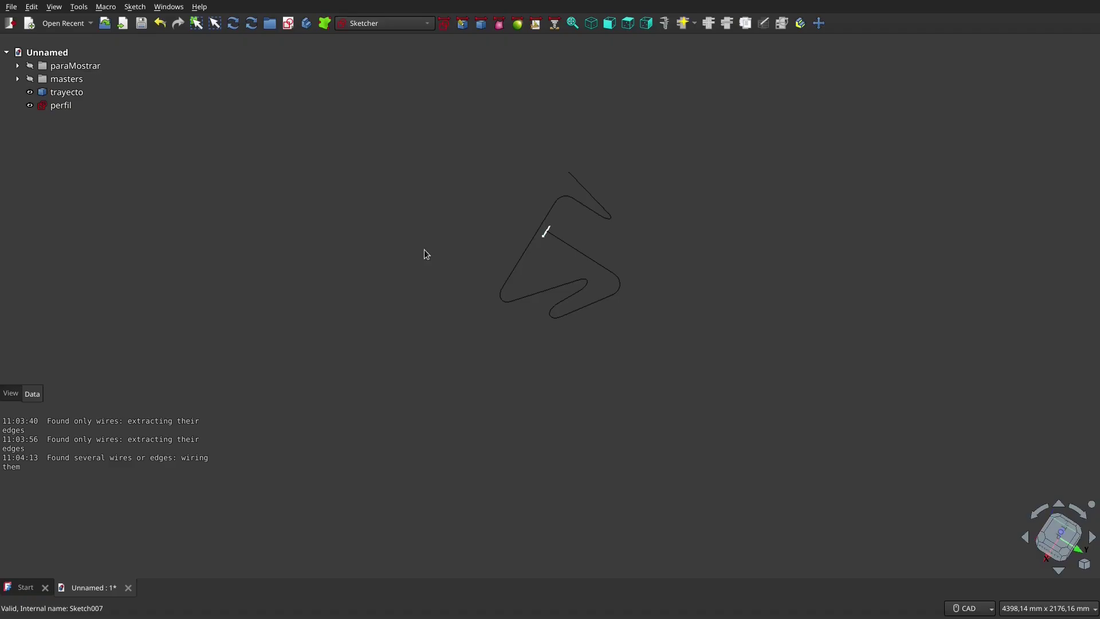
pyautogui.moveTo(447, 284)
pyautogui.mouseDown(button='middle')
pyautogui.moveTo(454, 263)
pyautogui.moveTo(432, 211)
pyautogui.moveTo(416, 206)
pyautogui.mouseUp(button='middle')
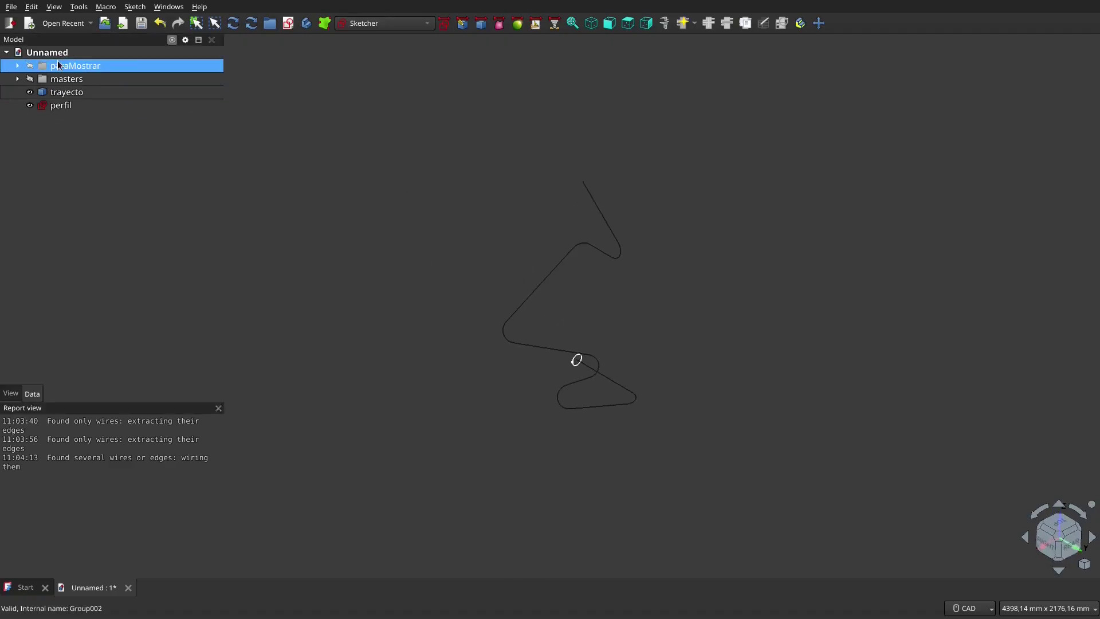
# - Create a new group and label it paraTubos
pyautogui.click(270, 24)
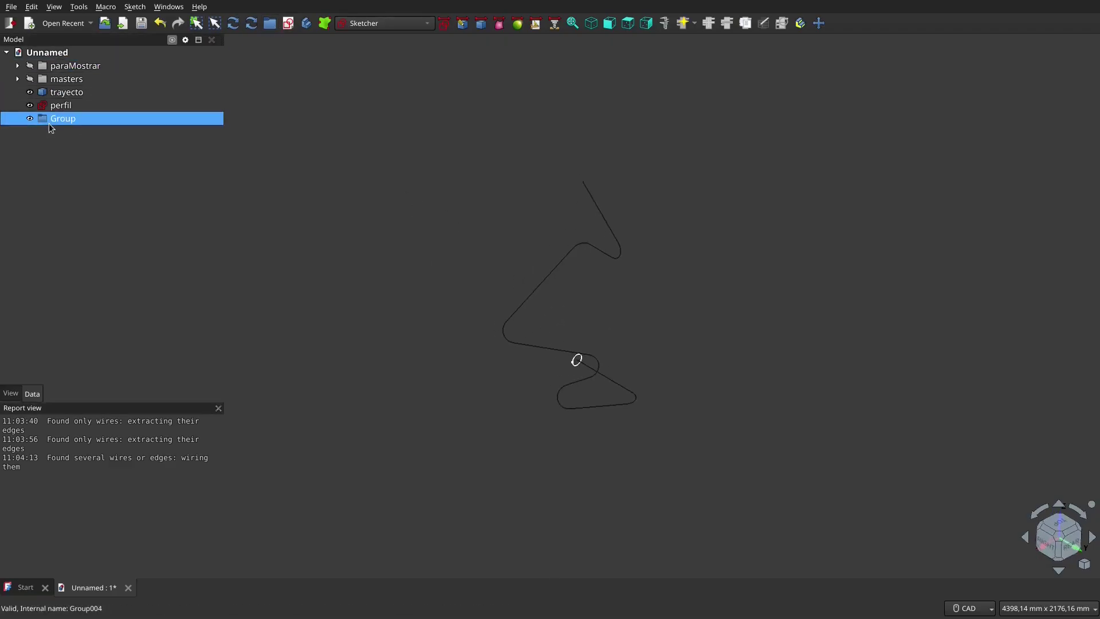
pyautogui.click(50, 123)
pyautogui.click(129, 331)
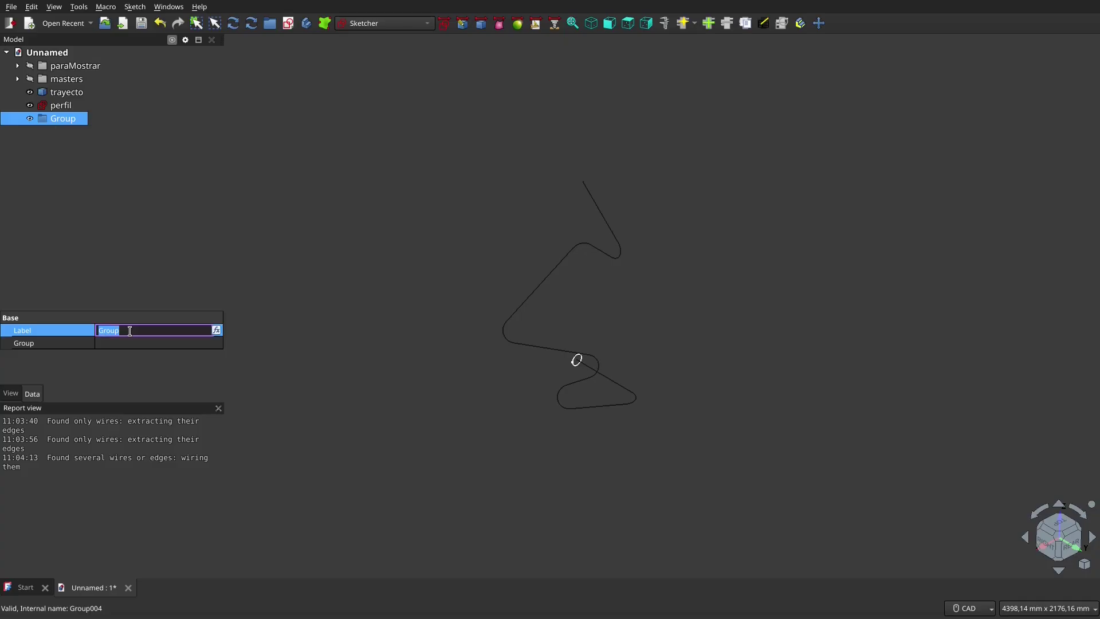
pyautogui.write('para')
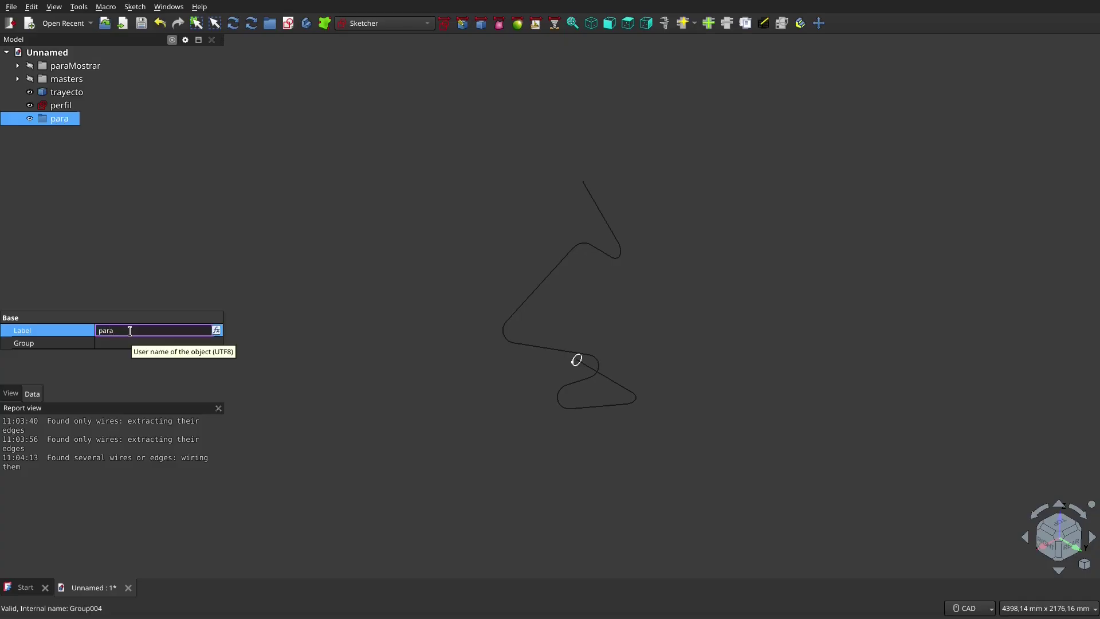
pyautogui.write('Tubos')
pyautogui.click(365, 264)
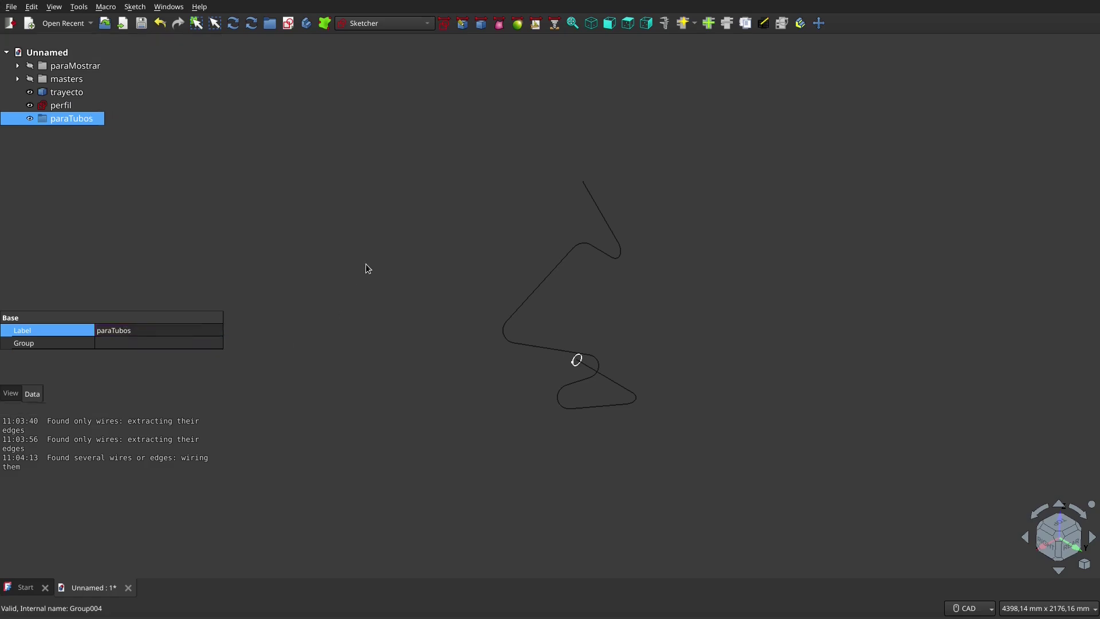
# - Move trayecto and perfil into the paraTubos group
pyautogui.click(88, 95)
pyautogui.keyDown('ctrl'); pyautogui.click(88, 107); pyautogui.keyUp('ctrl')
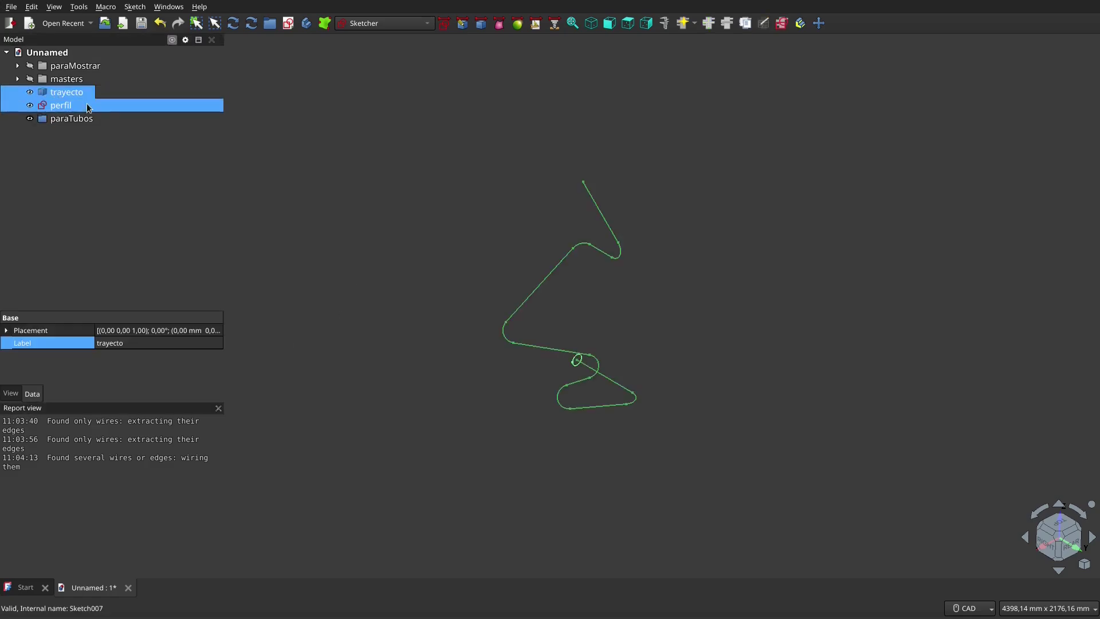
pyautogui.moveTo(89, 111); pyautogui.dragTo(92, 119)
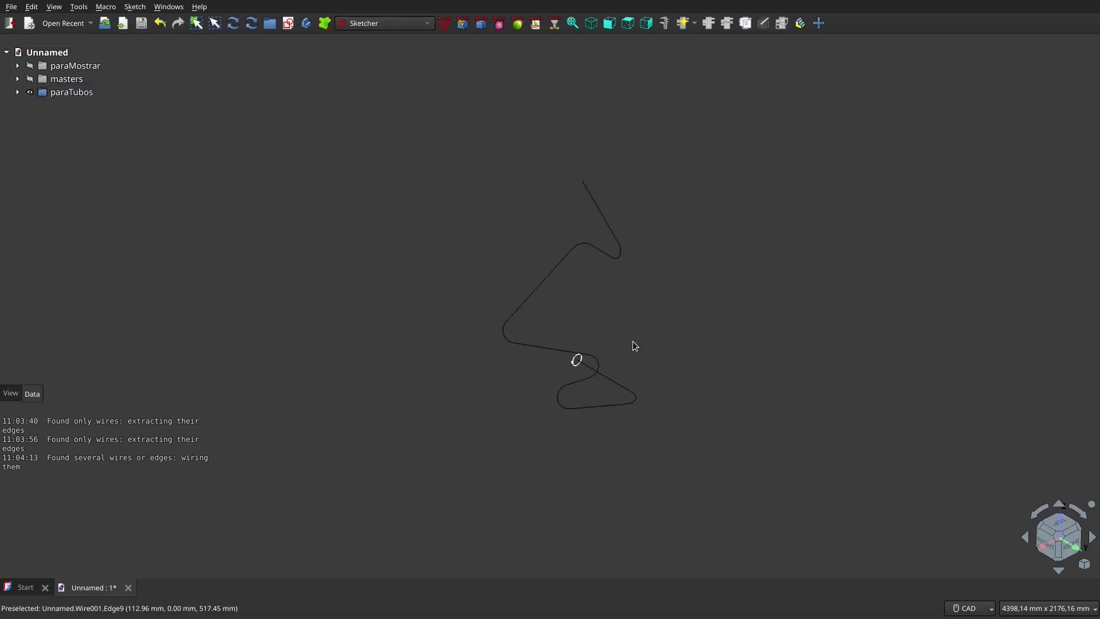
pyautogui.moveTo(542, 248); pyautogui.dragTo(640, 319, button='middle')
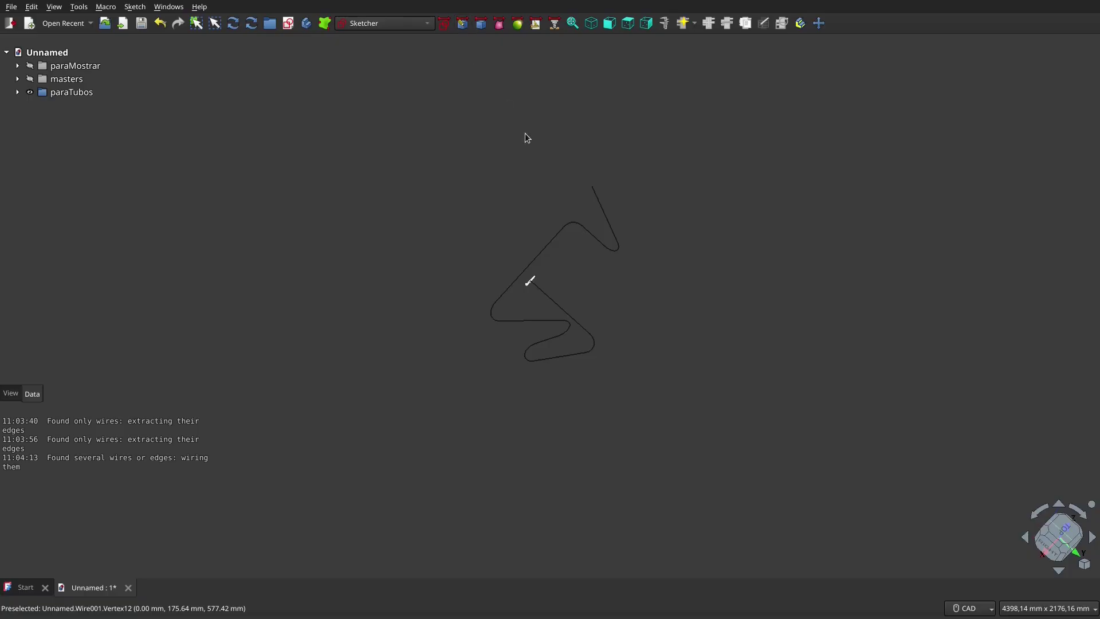
# - In the Part workbench, start a Sweep with perfil as the selected profile
pyautogui.click(483, 25)
pyautogui.click(118, 114)
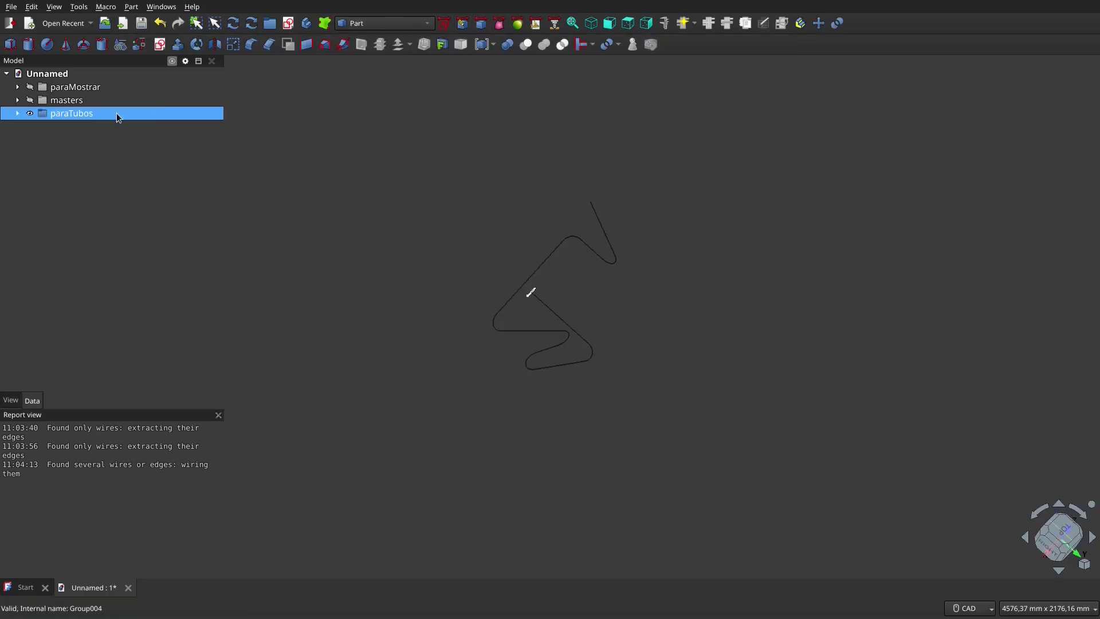
pyautogui.click(18, 113)
pyautogui.click(72, 142)
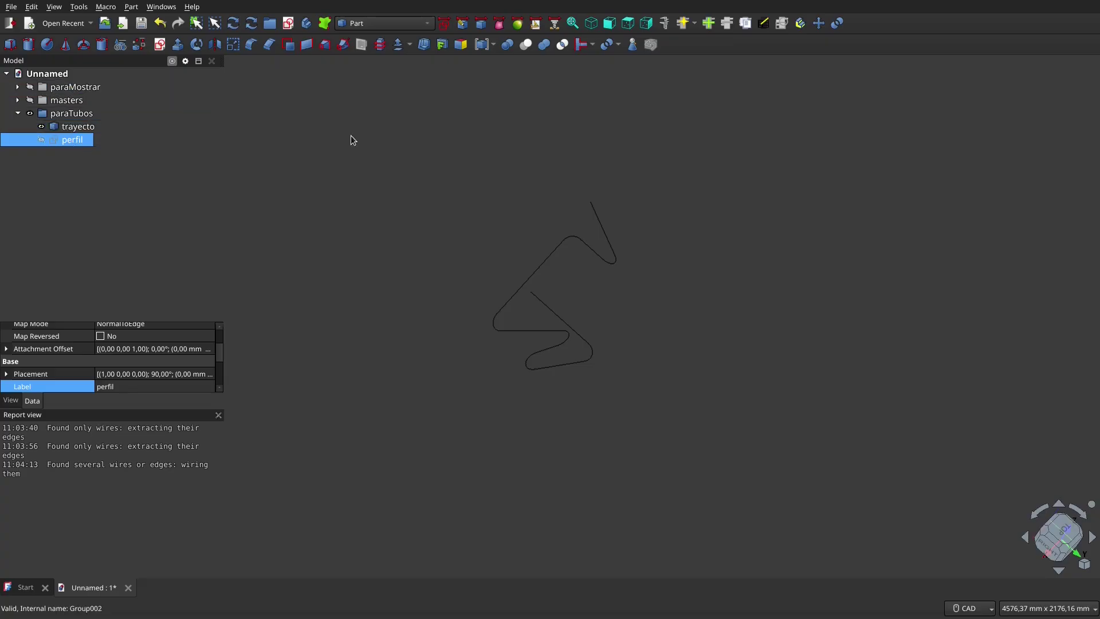
pyautogui.click(343, 45)
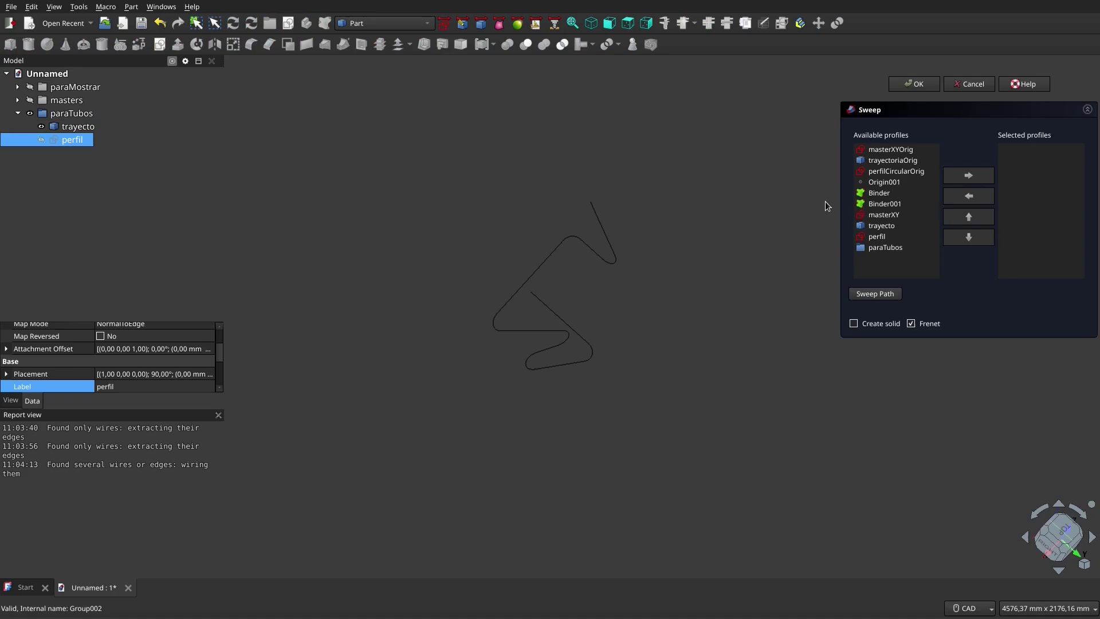
pyautogui.click(877, 236)
pyautogui.keyDown('ctrl'); pyautogui.click(929, 203); pyautogui.keyUp('ctrl')
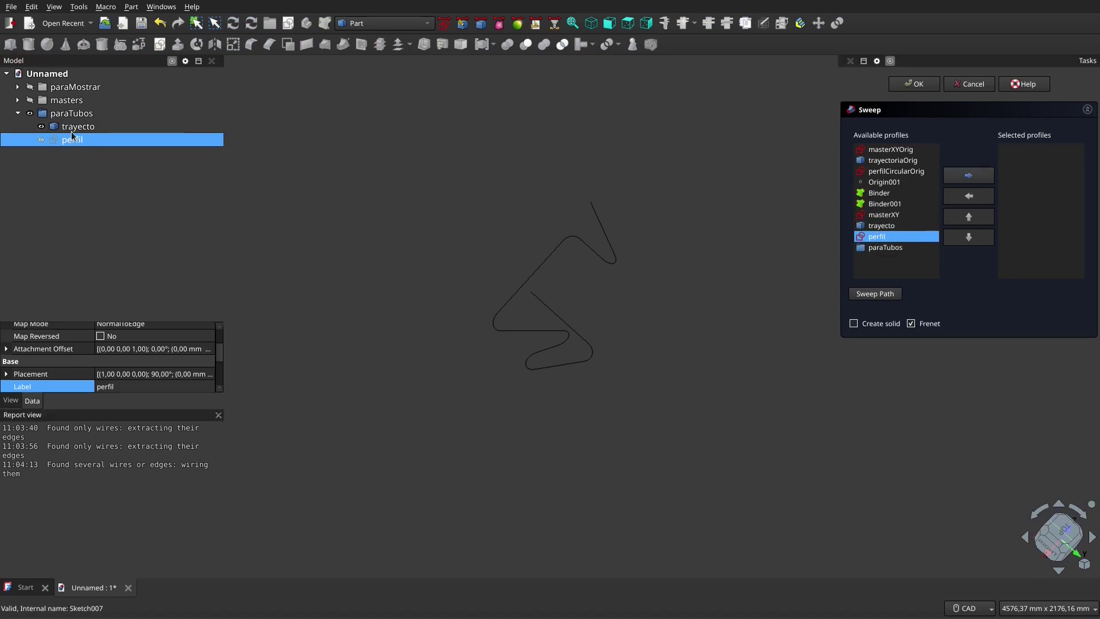
pyautogui.click(987, 177)
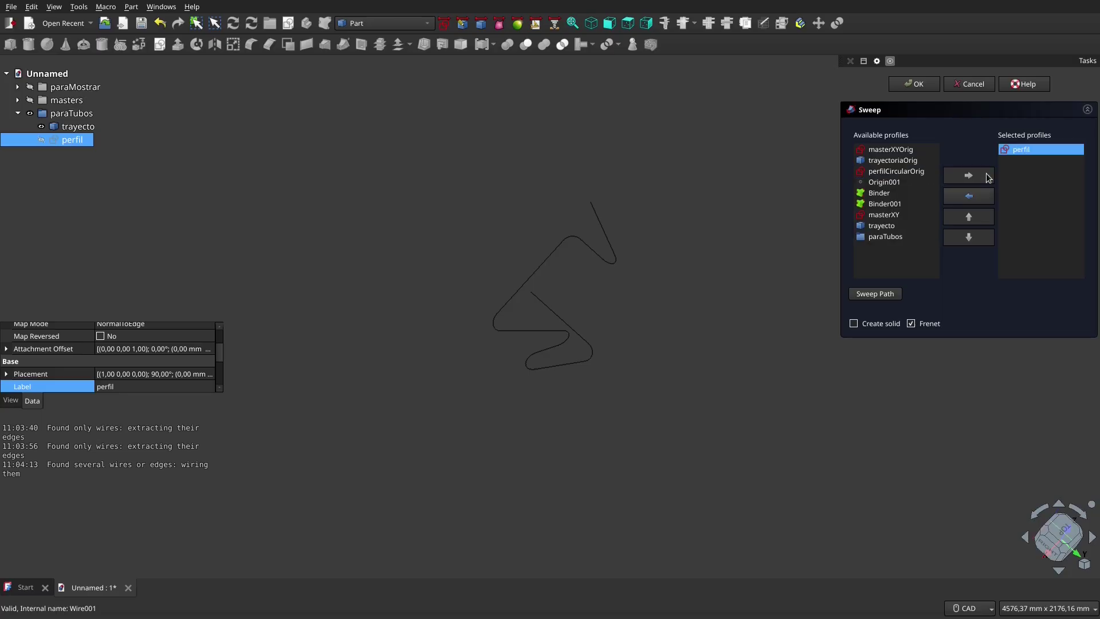
# - Set the trayecto wire as the sweep path and create the sweep
pyautogui.click(883, 296)
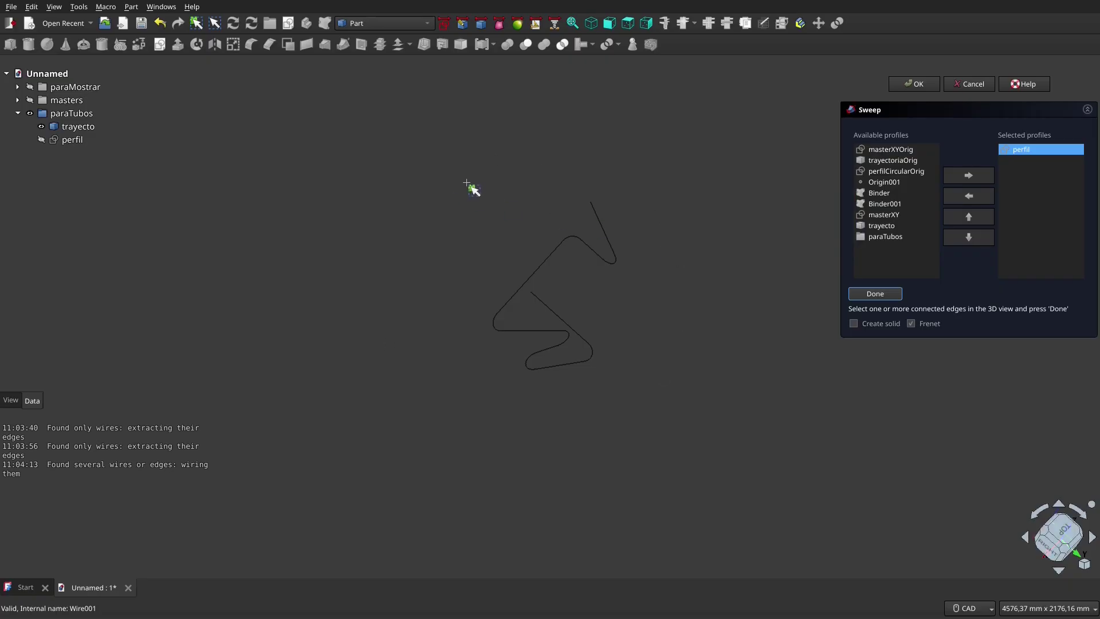
pyautogui.moveTo(472, 184); pyautogui.dragTo(632, 404)
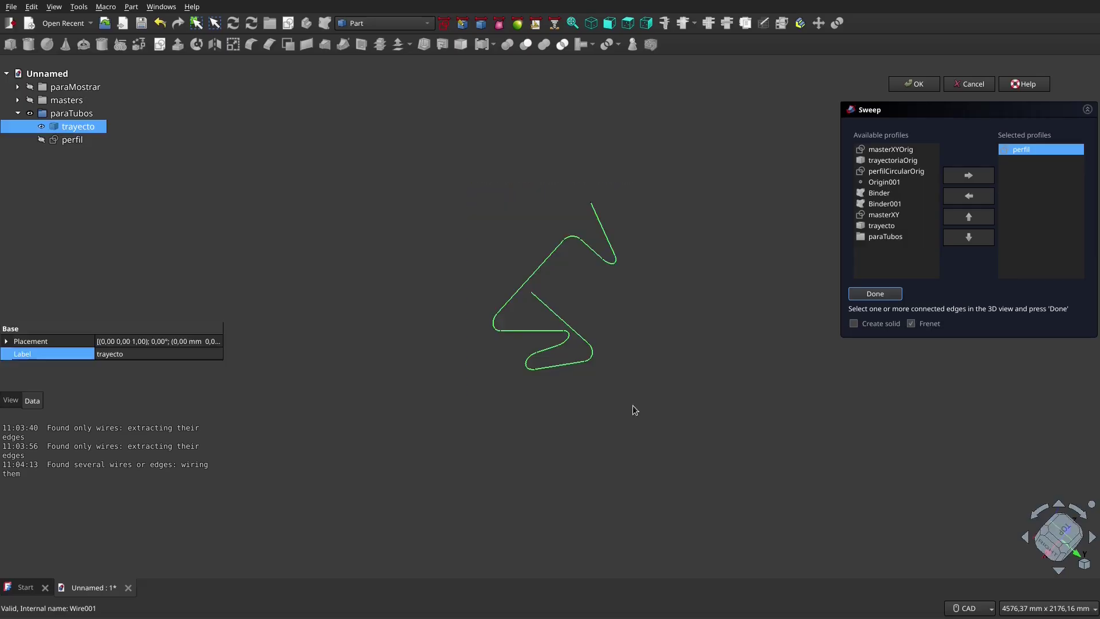
pyautogui.click(890, 295)
pyautogui.click(908, 83)
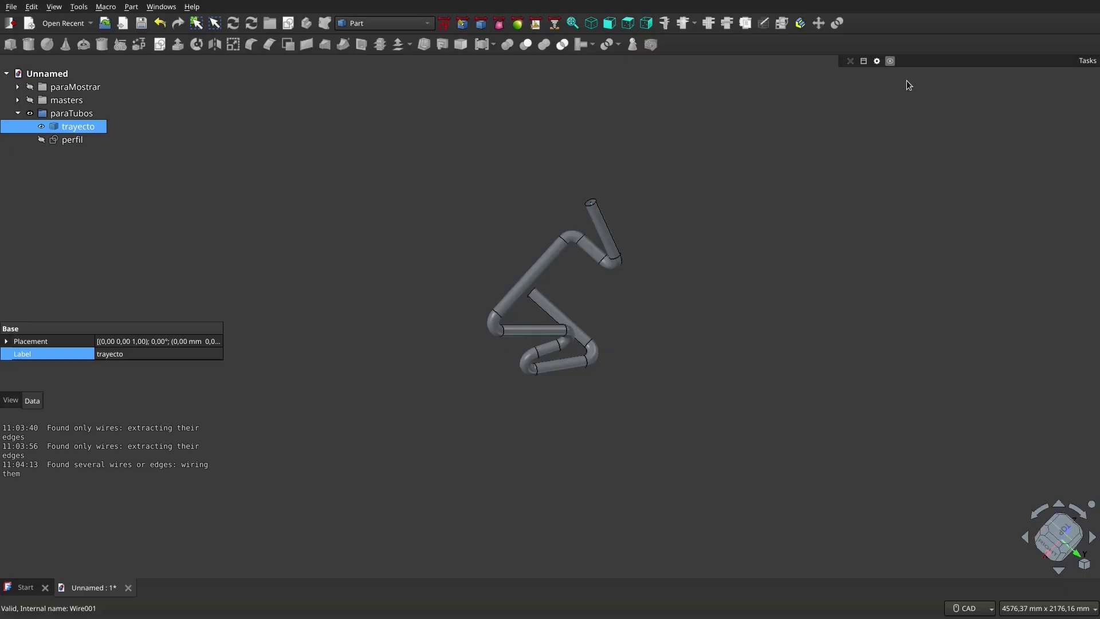
# - Set Sweep001's Solid property to Yes so the tube has capped ends
pyautogui.moveTo(589, 272); pyautogui.dragTo(647, 360, button='middle')
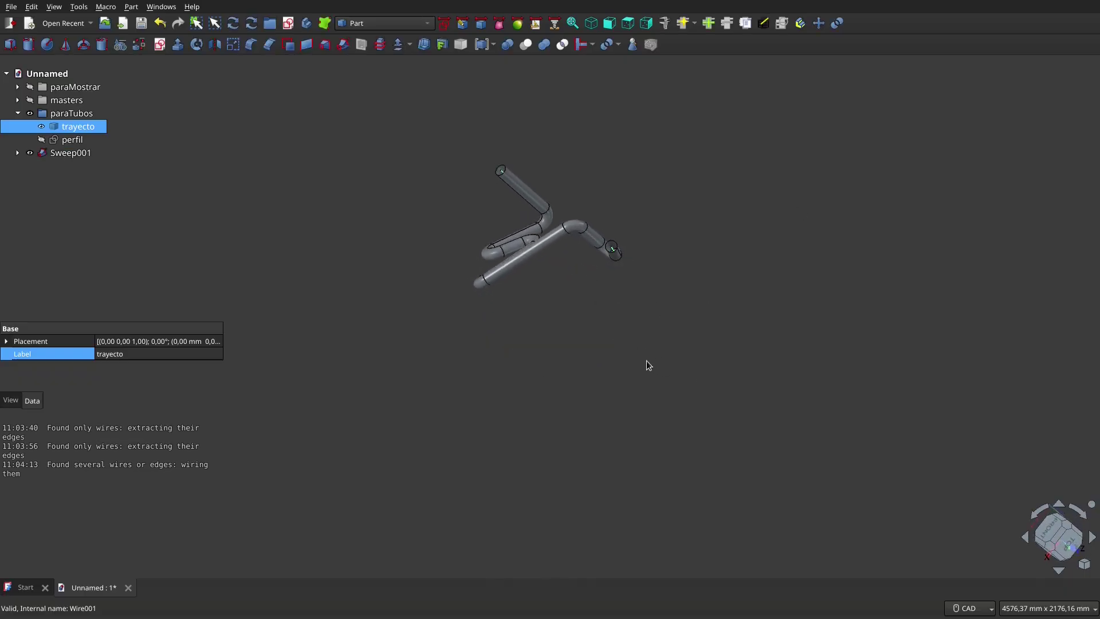
pyautogui.scroll(8, 617, 258)
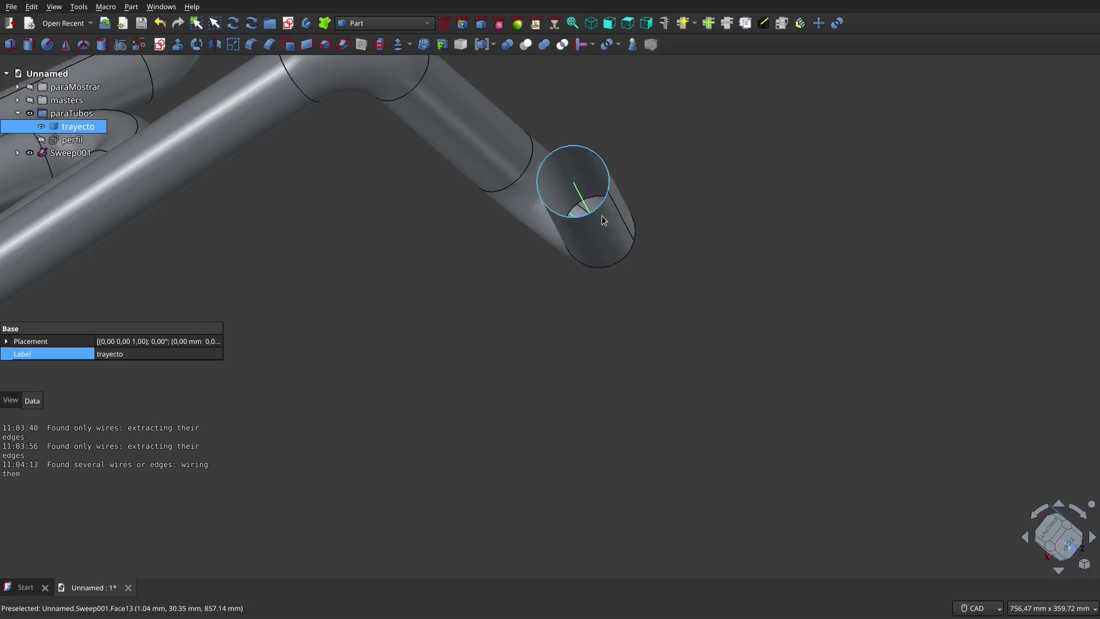
pyautogui.scroll(-10, 601, 216)
pyautogui.click(58, 152)
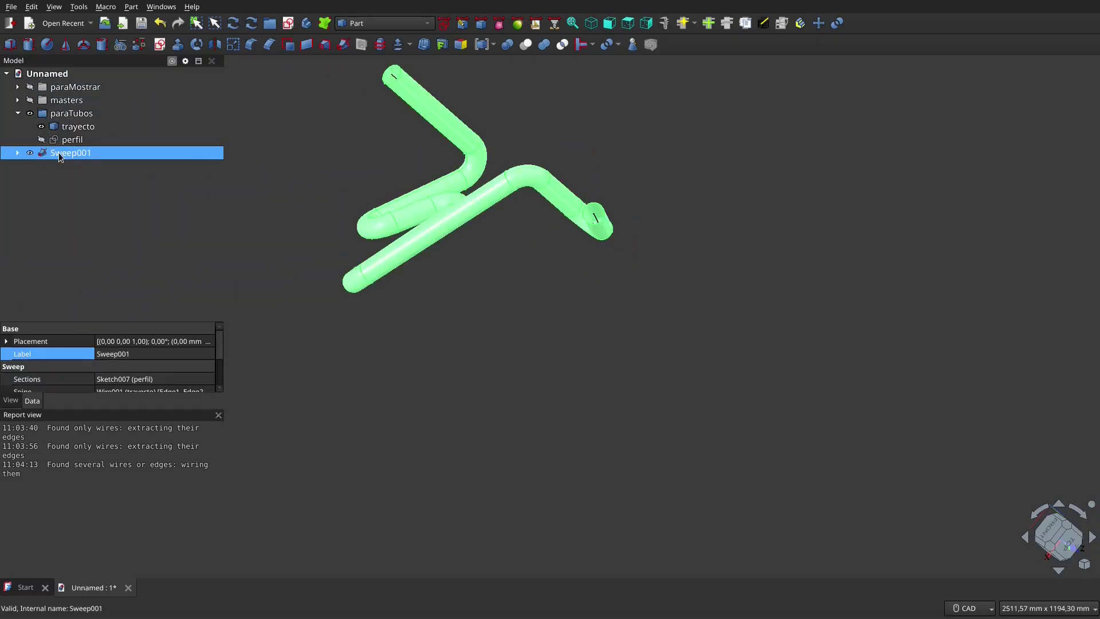
pyautogui.scroll(-2, 145, 375)
pyautogui.click(146, 373)
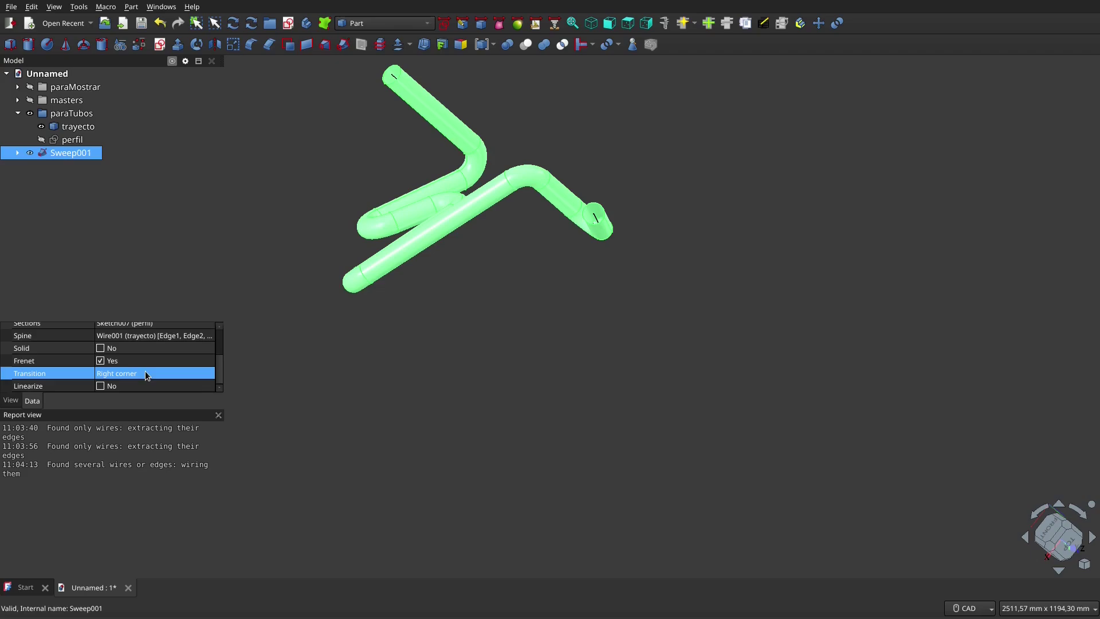
pyautogui.moveTo(146, 375); pyautogui.dragTo(104, 346)
pyautogui.click(102, 348)
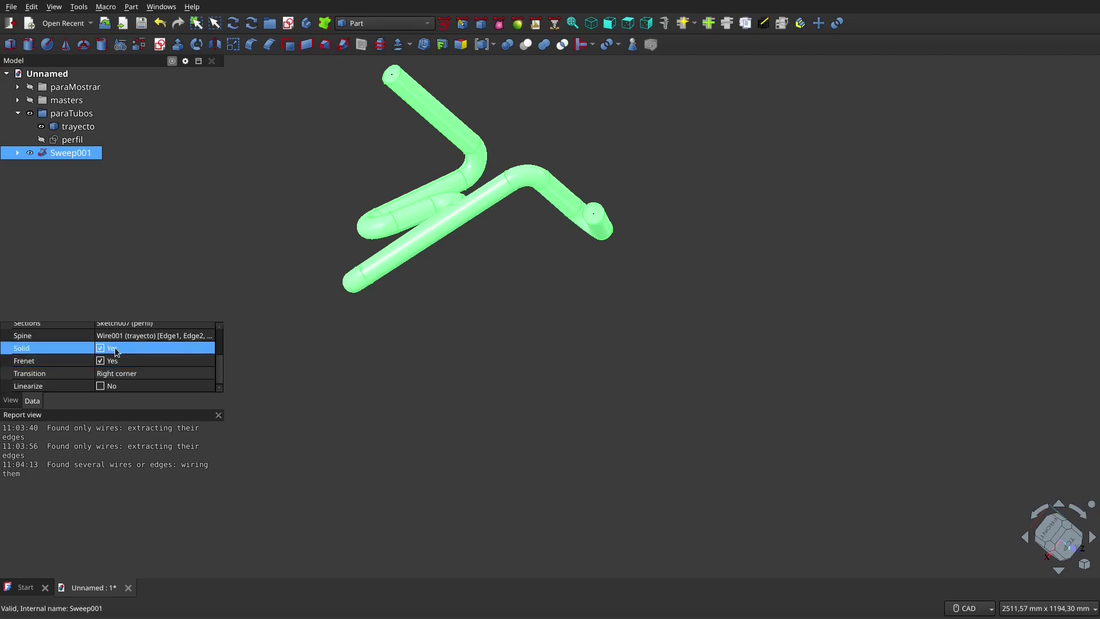
pyautogui.click(549, 347)
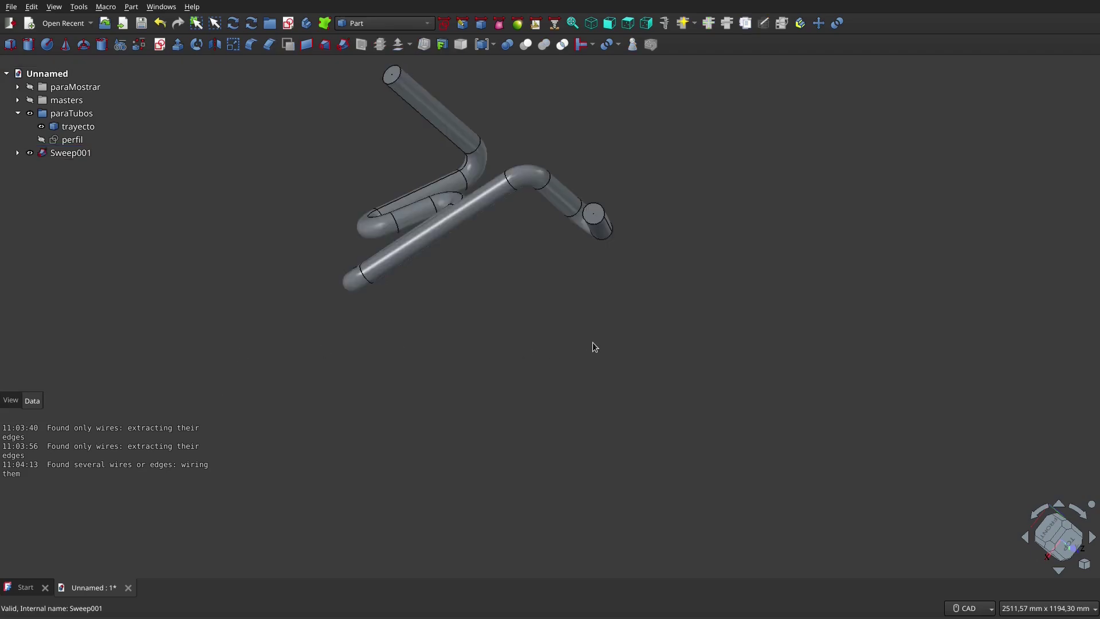
# - Hide the paraTubos group containing the path and profile
pyautogui.click(69, 114)
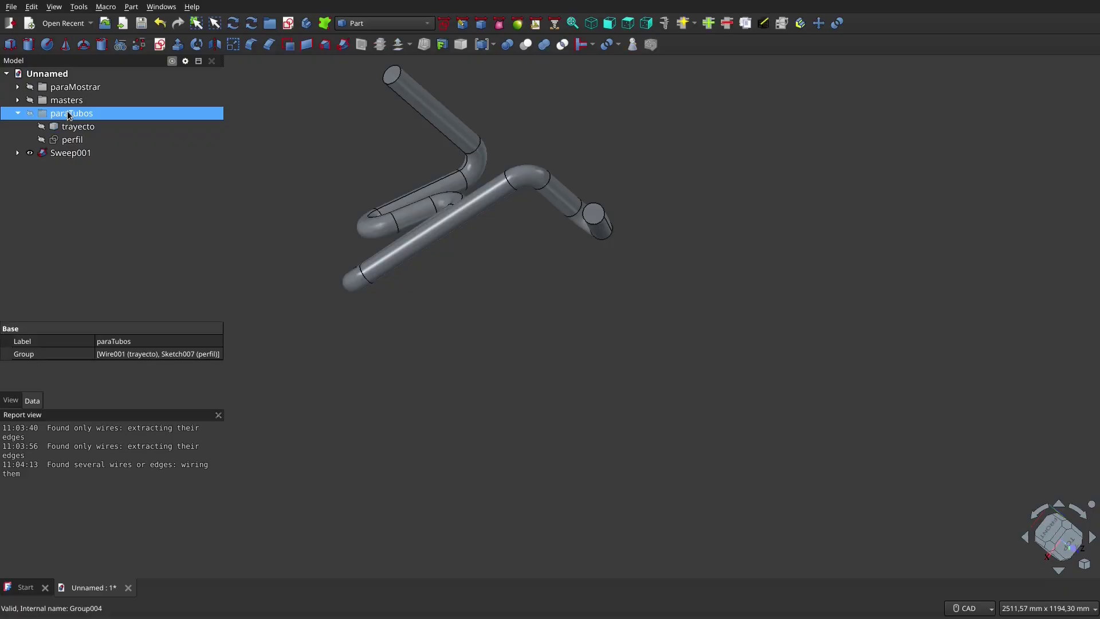
pyautogui.press('space')
pyautogui.press('space')
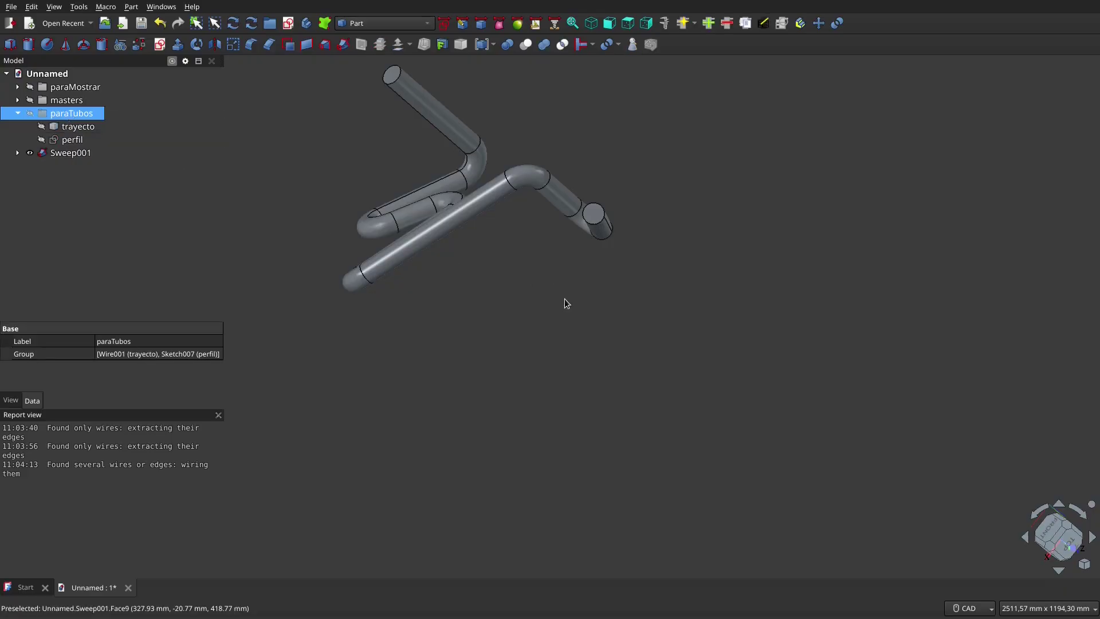
pyautogui.scroll(-3, 565, 298)
pyautogui.moveTo(581, 204)
pyautogui.mouseDown(button='middle')
pyautogui.moveTo(633, 248)
pyautogui.moveTo(646, 214)
pyautogui.moveTo(598, 197)
pyautogui.mouseUp(button='middle')
pyautogui.scroll(3, 705, 286)
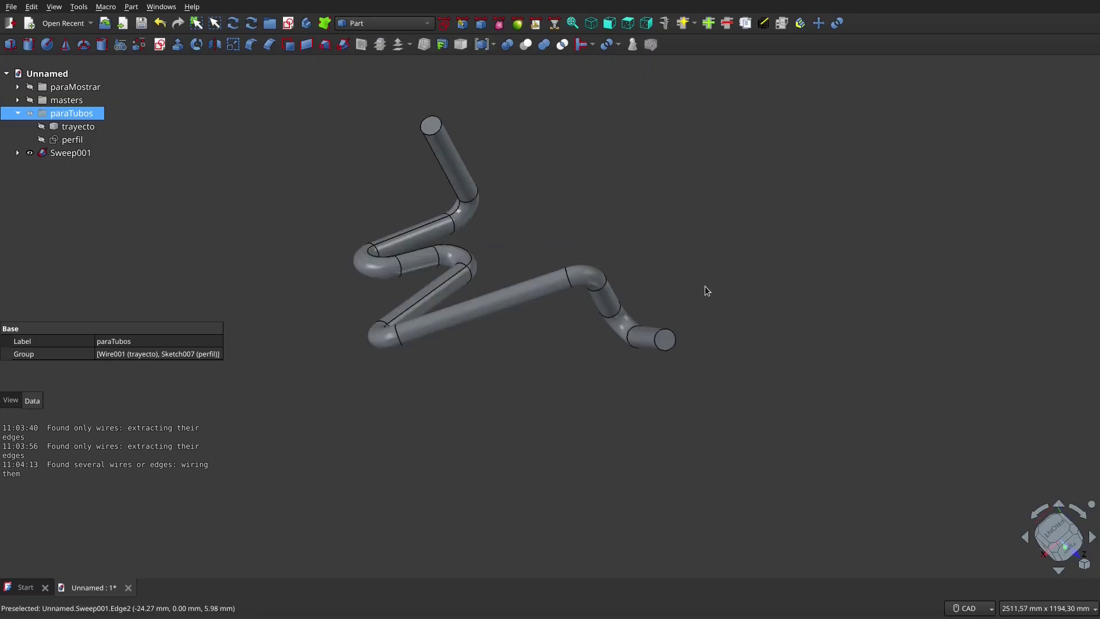
# - Apply a 5 mm Part Thickness to Sweep001, removing both end faces
pyautogui.click(667, 346)
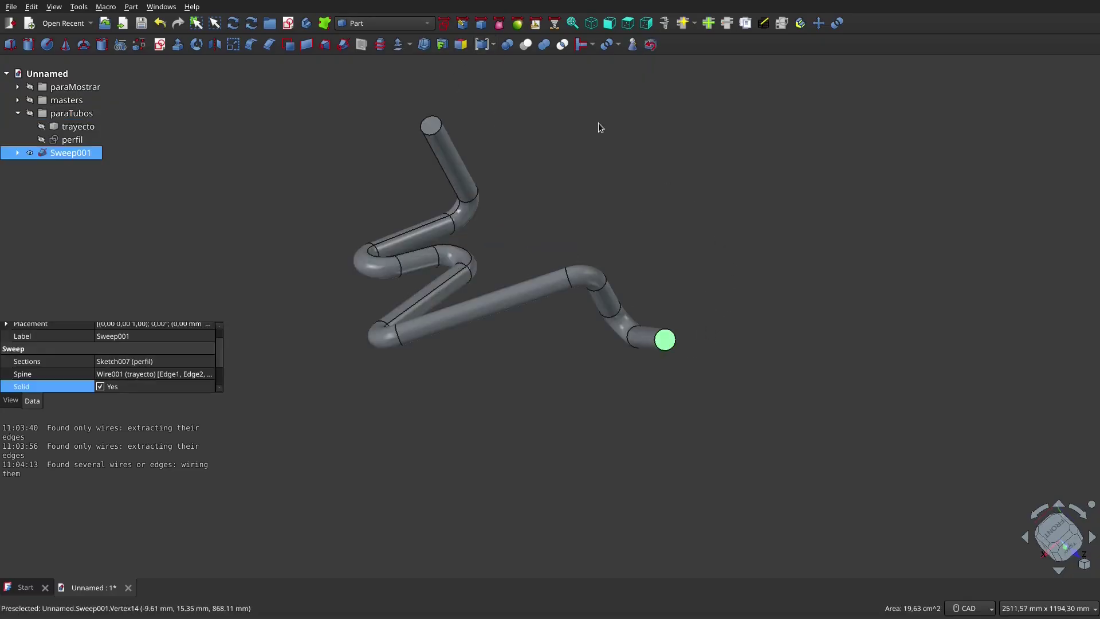
pyautogui.keyDown('ctrl'); pyautogui.click(437, 128); pyautogui.keyUp('ctrl')
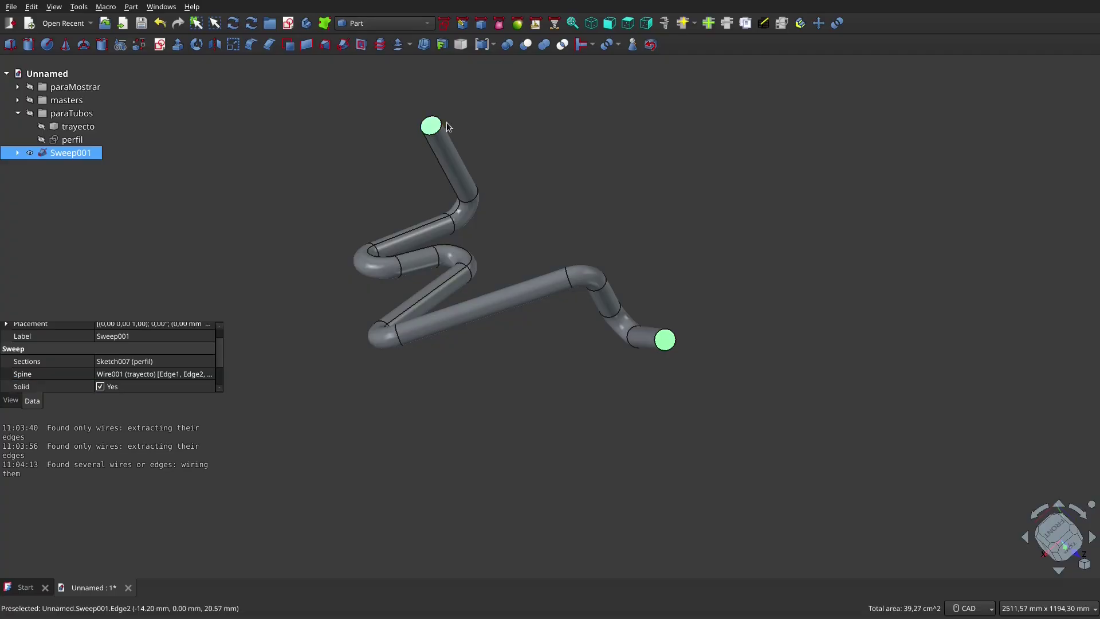
pyautogui.click(424, 45)
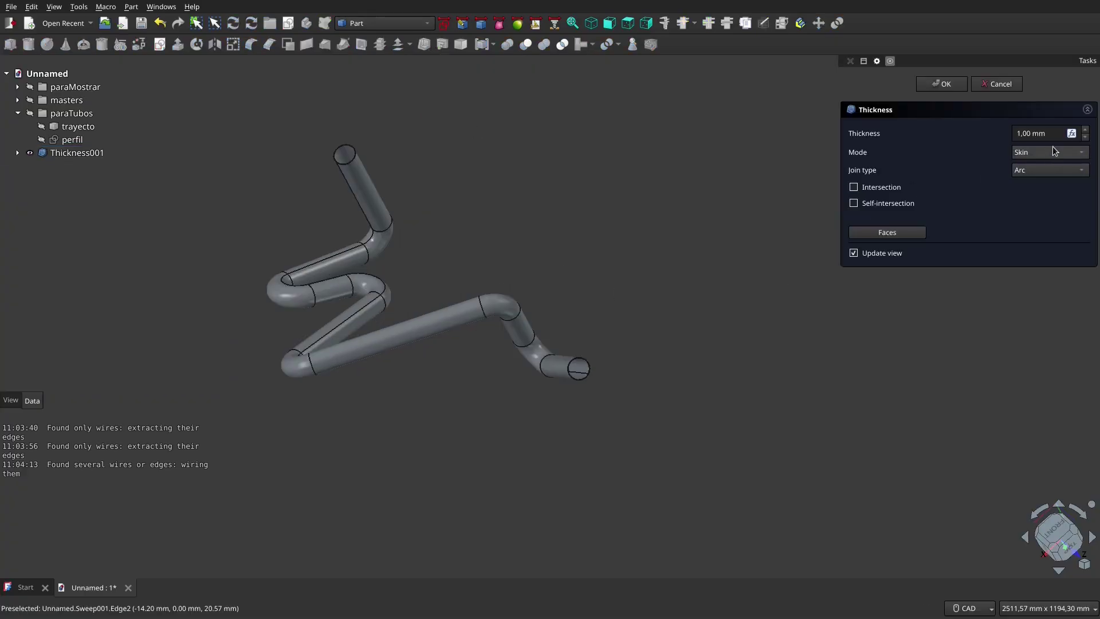
pyautogui.click(1021, 133)
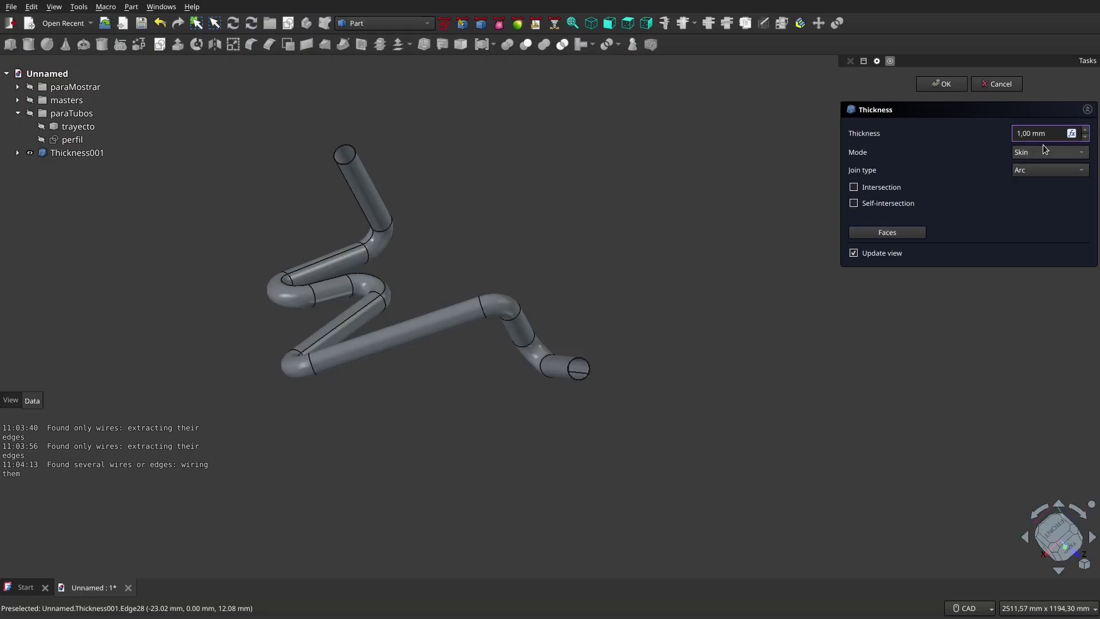
pyautogui.write('0')
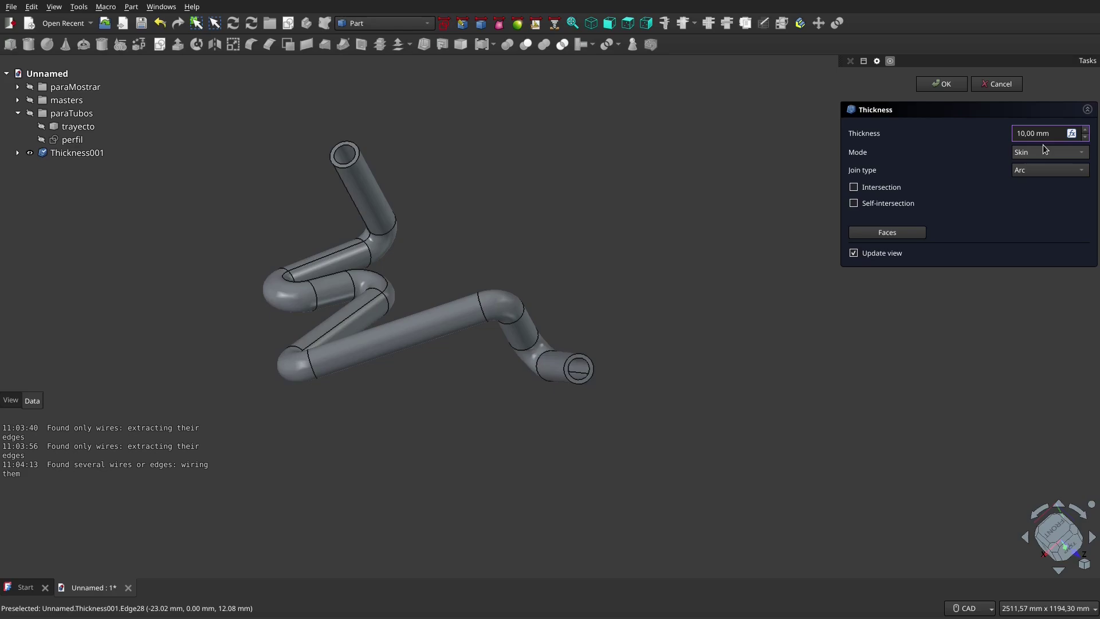
pyautogui.press('BackSpace')
pyautogui.press('BackSpace')
pyautogui.write('5')
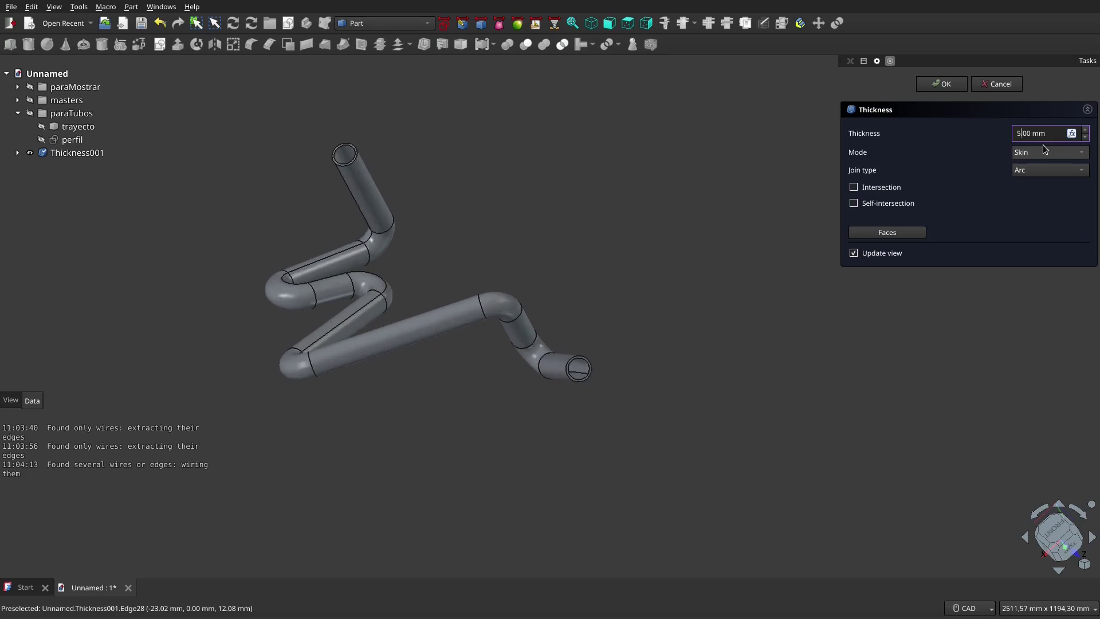
pyautogui.click(956, 85)
pyautogui.moveTo(543, 250); pyautogui.dragTo(648, 270, button='middle')
pyautogui.scroll(-2, 601, 296)
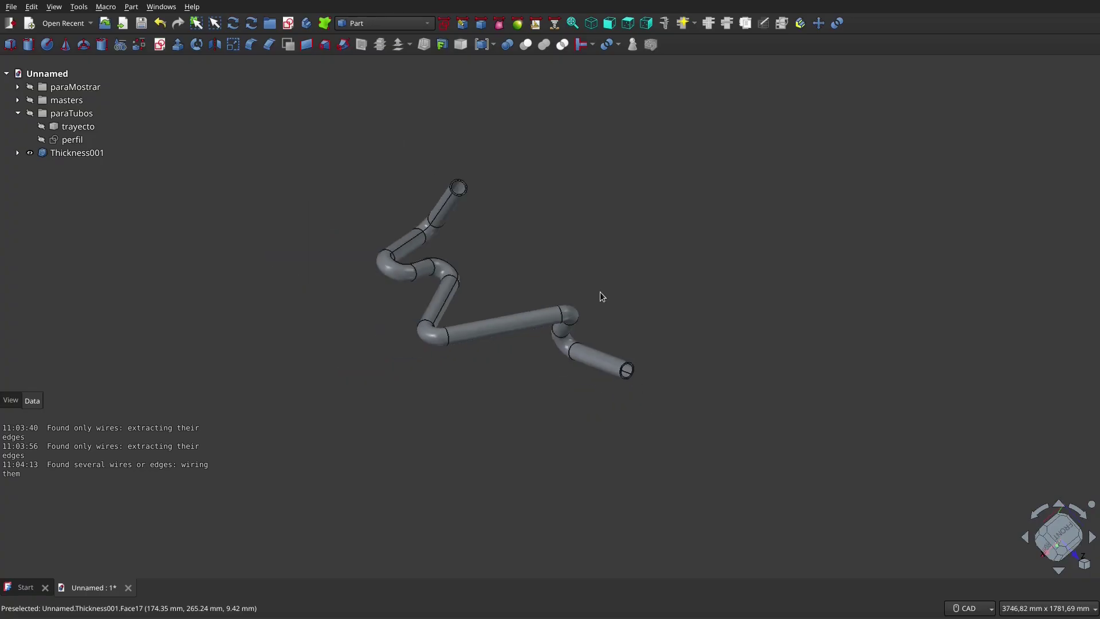
# - Switch to Part Design, hide Thickness001 and create a new Body
pyautogui.click(463, 23)
pyautogui.click(77, 153)
pyautogui.press('space')
pyautogui.click(47, 73)
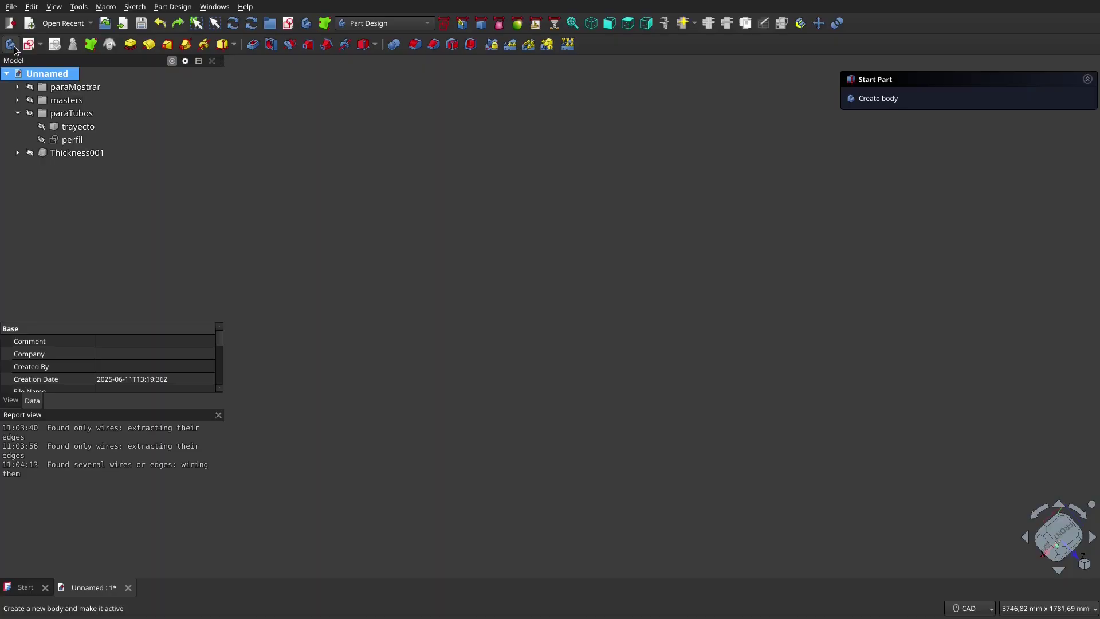
pyautogui.click(11, 46)
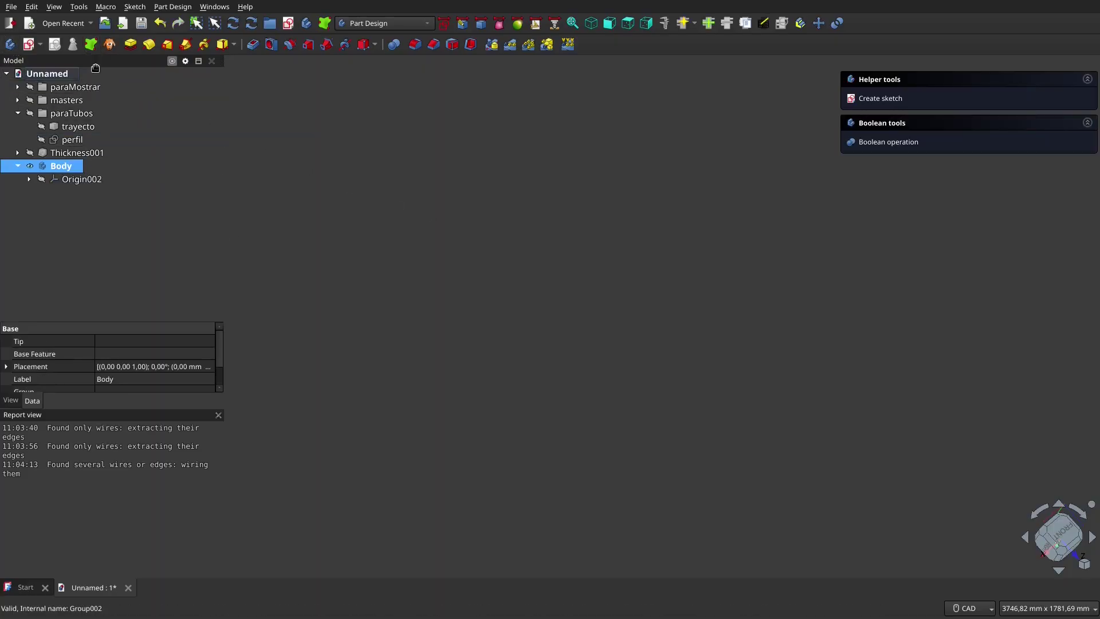
# - Bind perfil into the Body as Binder002 and turn off its Make Face option
pyautogui.click(96, 128)
pyautogui.click(96, 143)
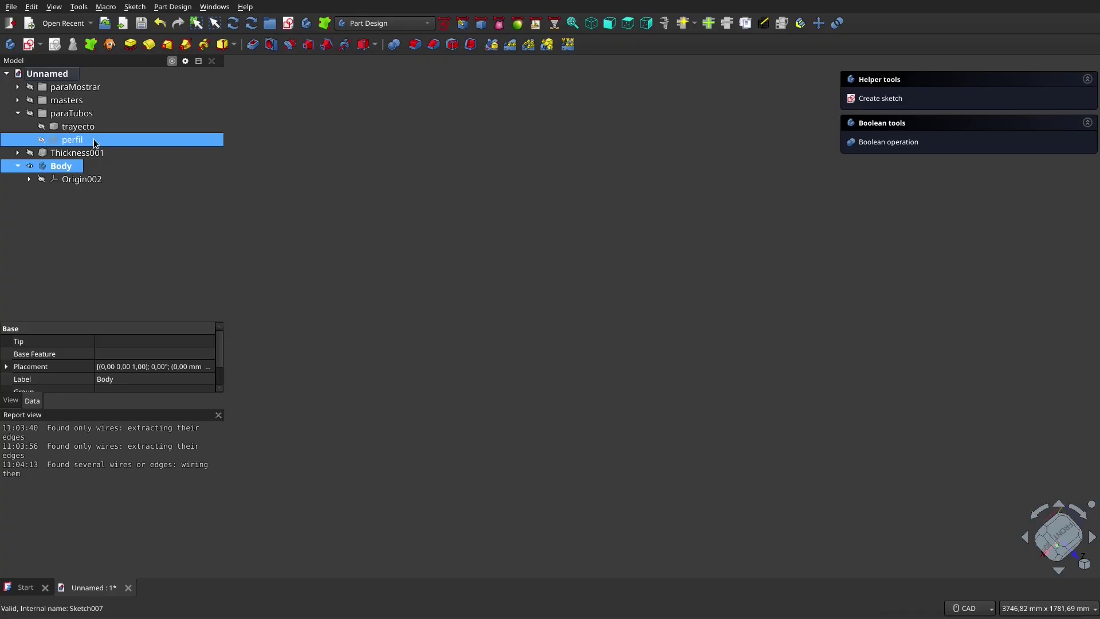
pyautogui.click(94, 127)
pyautogui.click(98, 140)
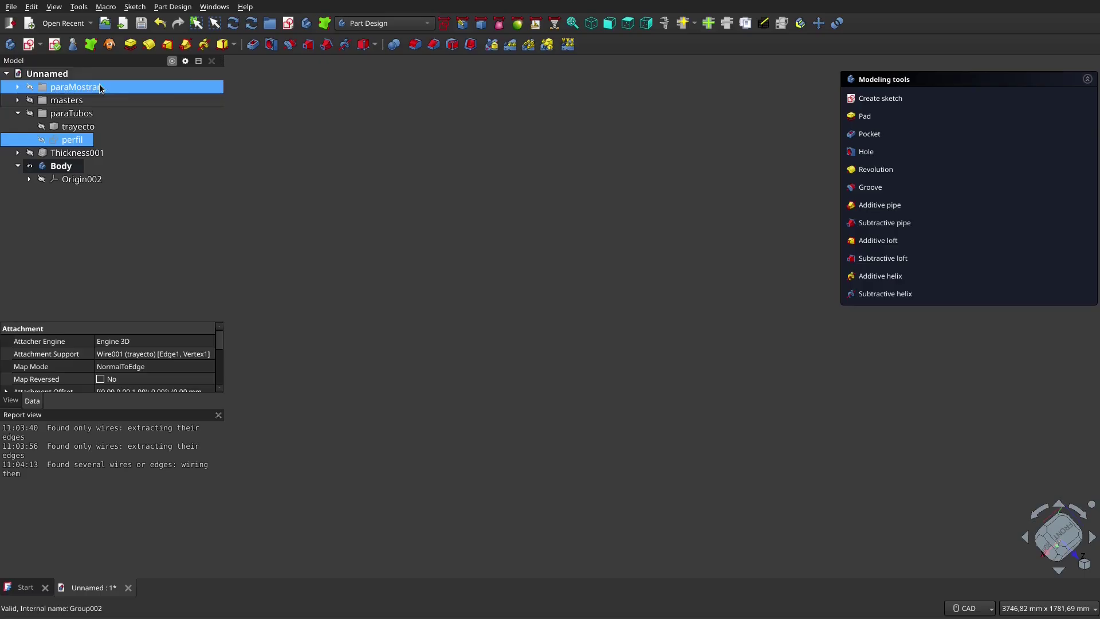
pyautogui.click(91, 44)
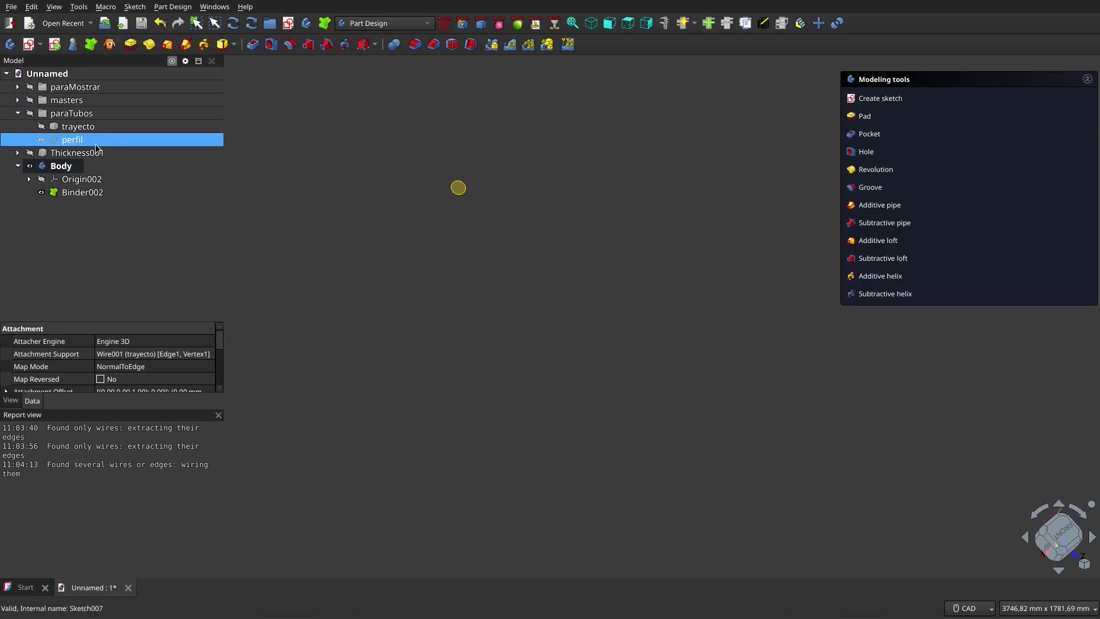
pyautogui.click(81, 192)
pyautogui.click(140, 354)
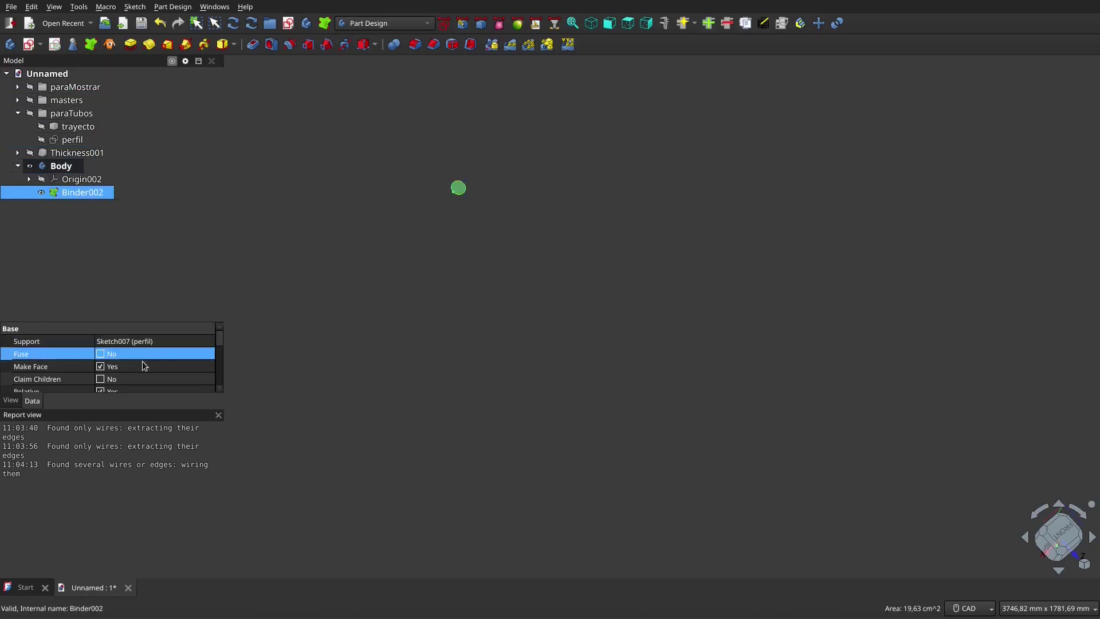
pyautogui.click(130, 369)
pyautogui.click(101, 367)
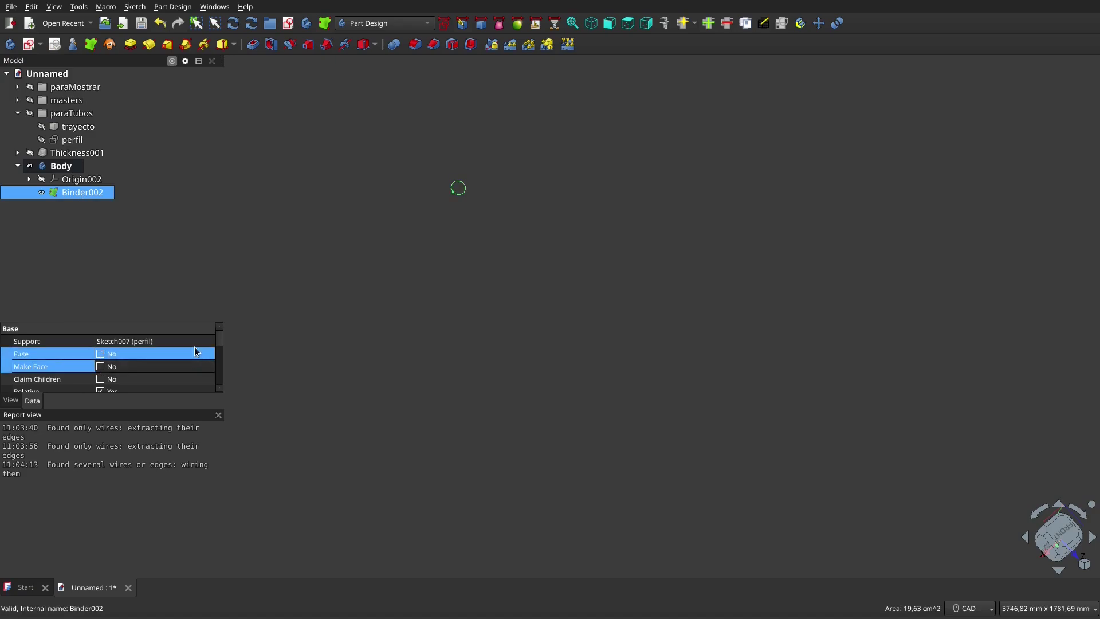
pyautogui.moveTo(171, 317); pyautogui.dragTo(171, 320)
pyautogui.click(177, 274)
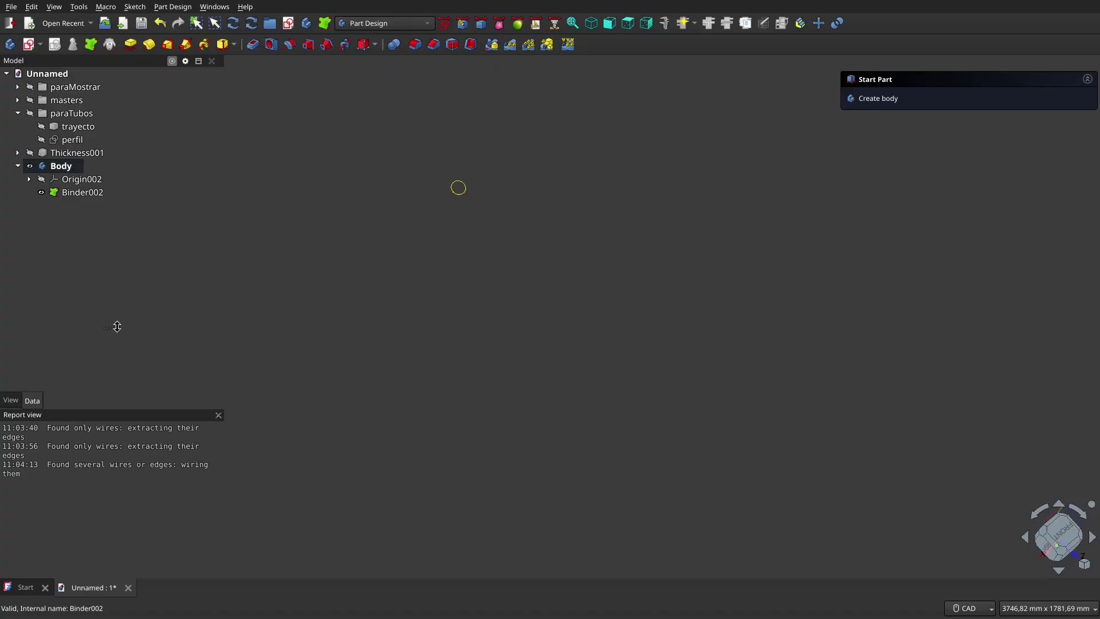
# - Give Binder002 an Offset of 5 with Offset Fill enabled
pyautogui.click(82, 192)
pyautogui.scroll(-3, 133, 358)
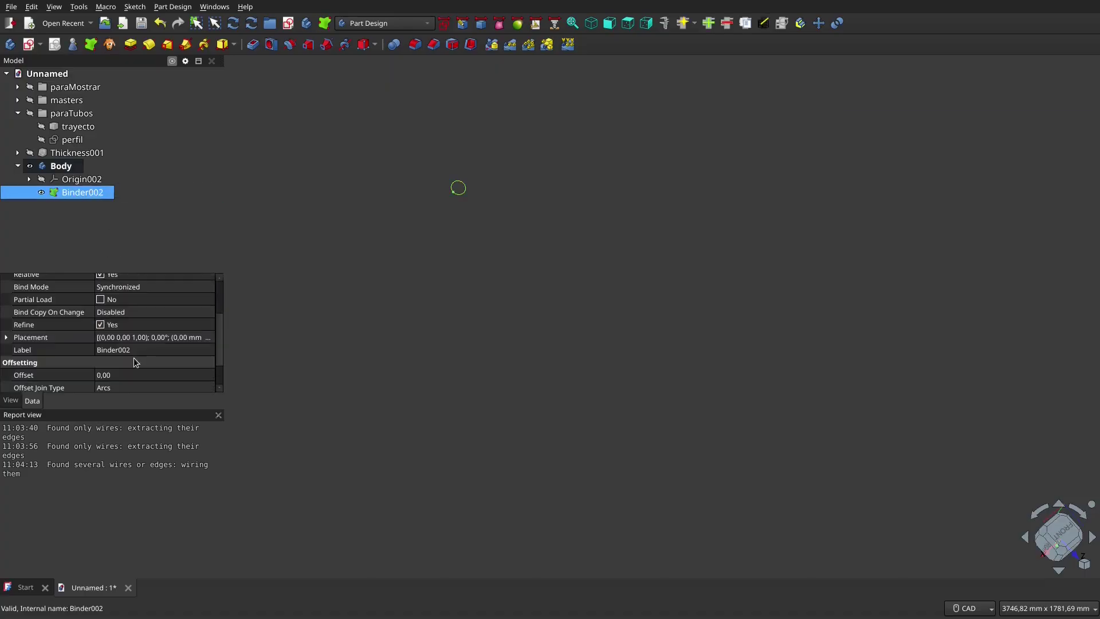
pyautogui.click(127, 376)
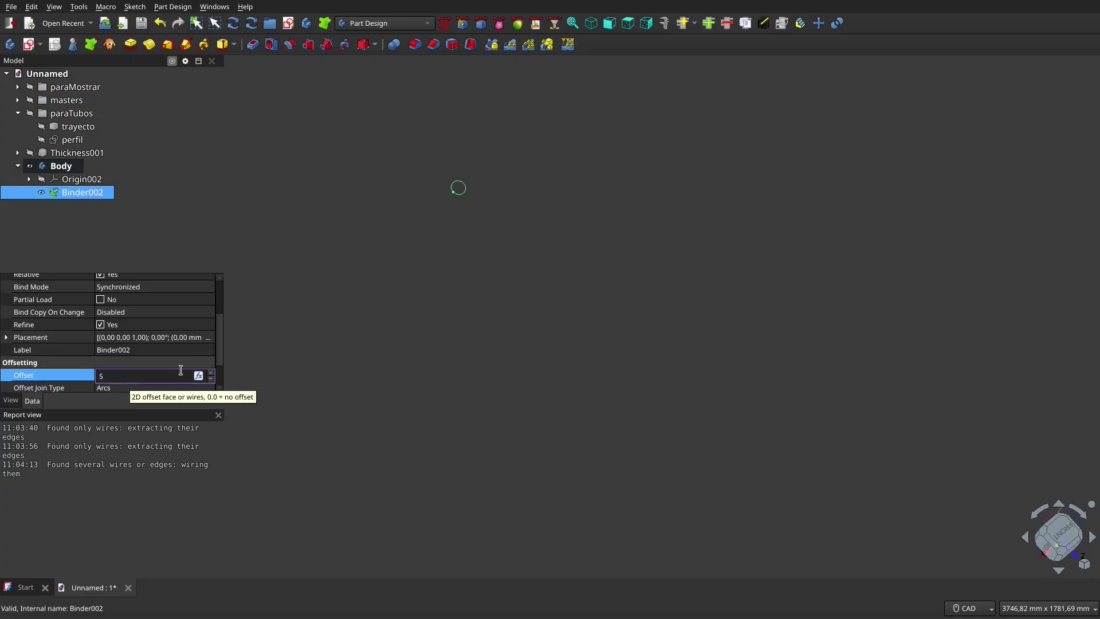
pyautogui.write('5')
pyautogui.moveTo(219, 341); pyautogui.dragTo(221, 364)
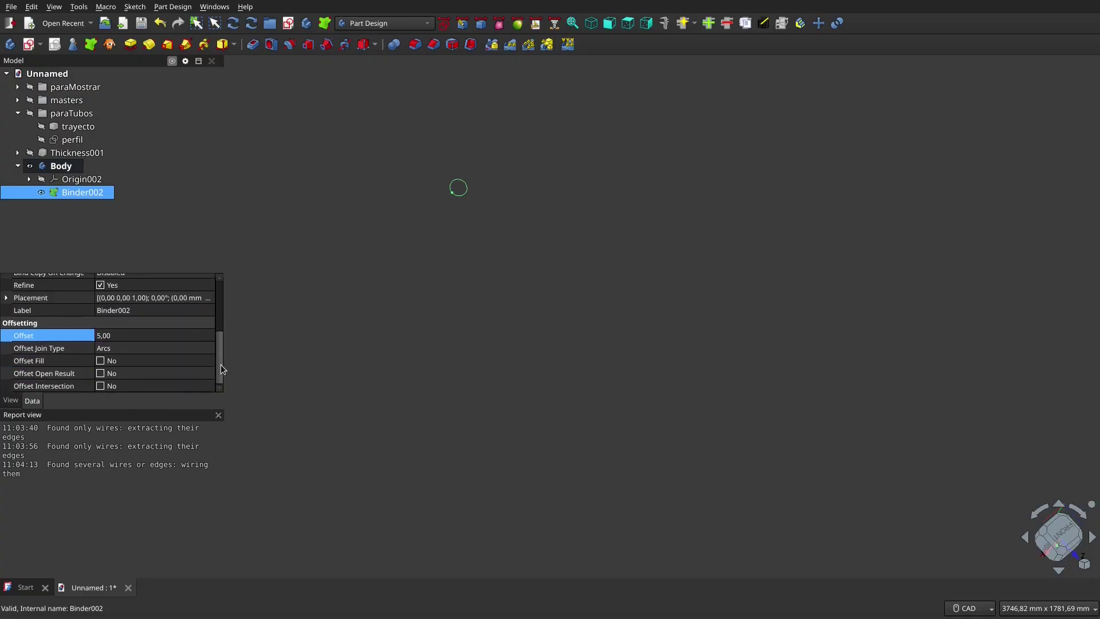
pyautogui.click(106, 360)
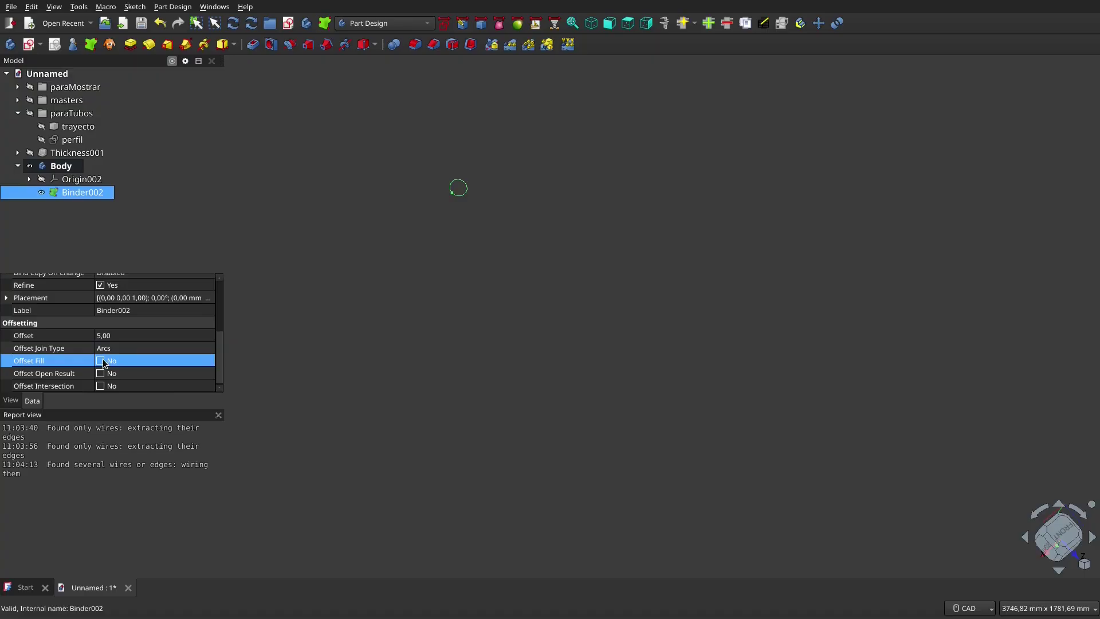
pyautogui.scroll(5, 461, 189)
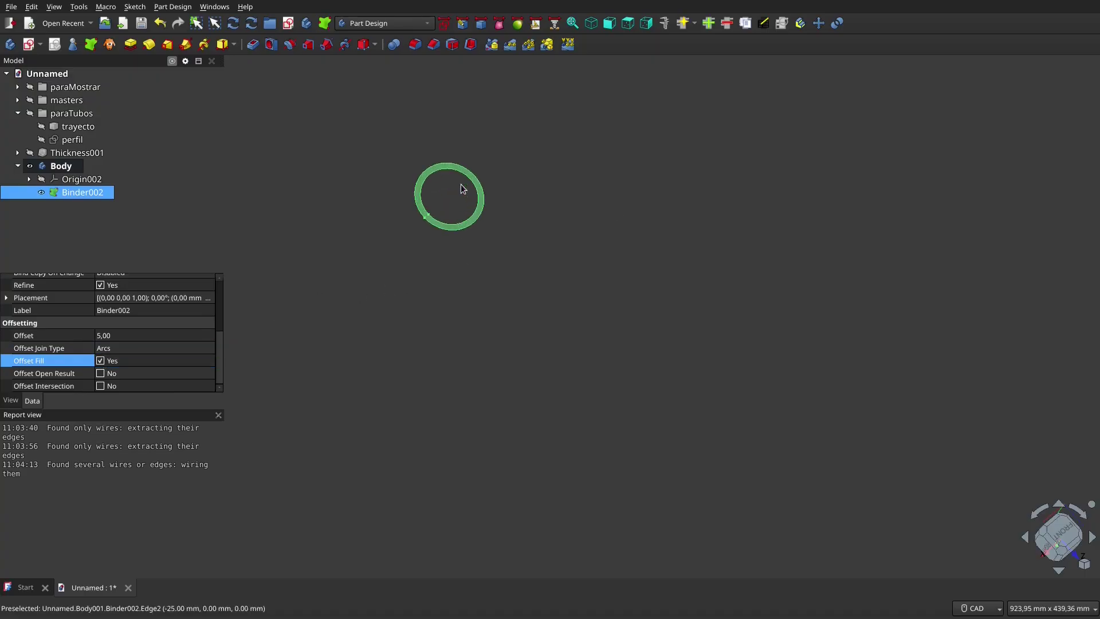
pyautogui.click(690, 206)
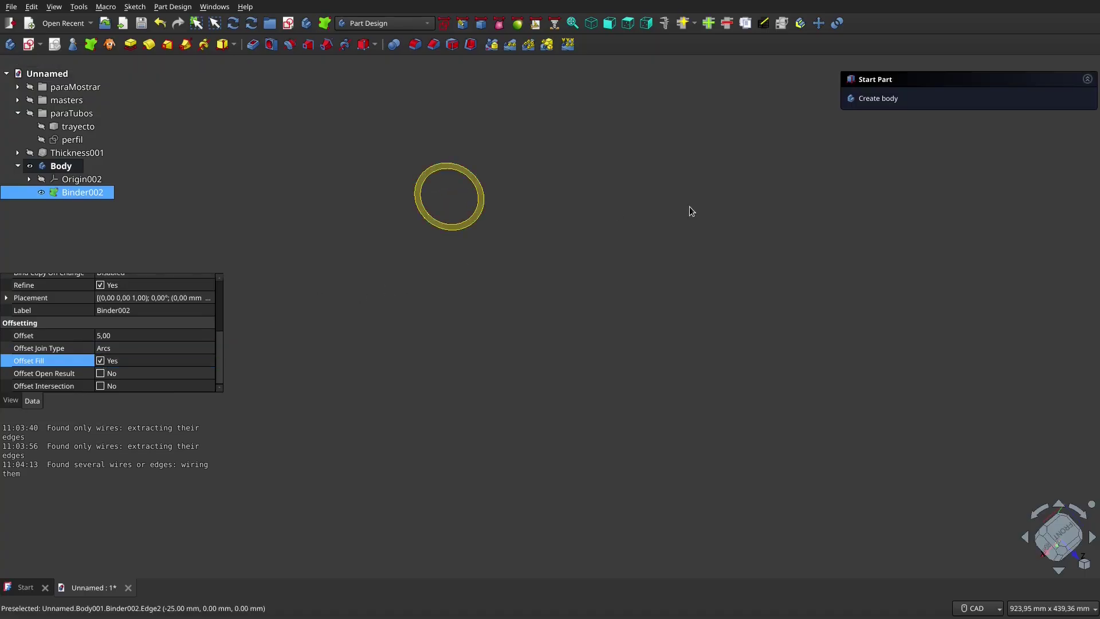
# - Bind the trayecto path into the Body as a SubShapeBinder
pyautogui.click(78, 127)
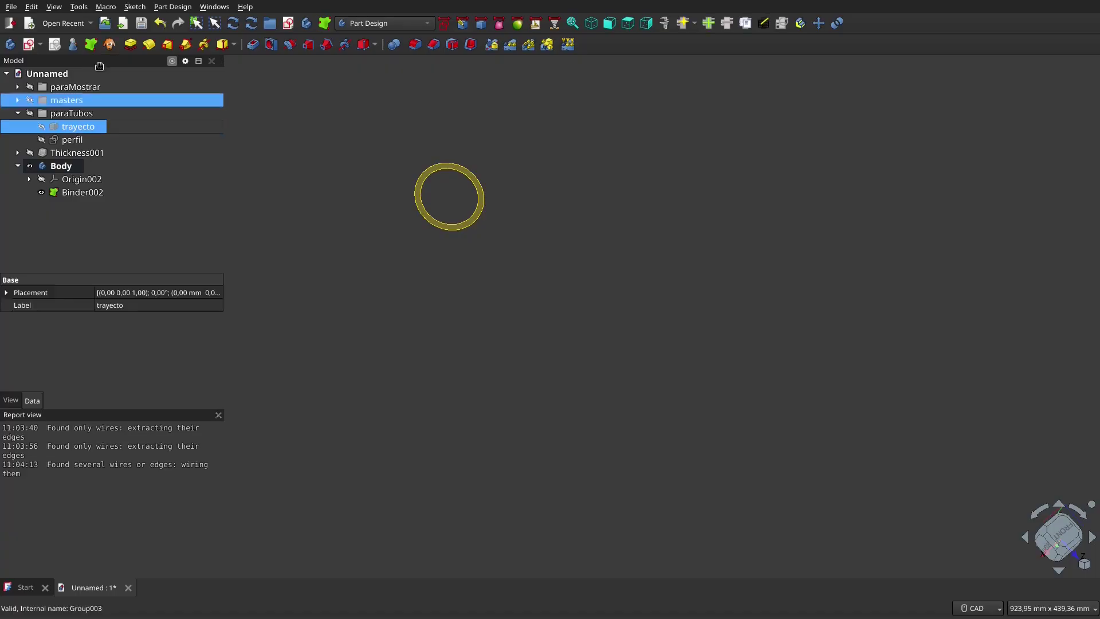
pyautogui.click(93, 45)
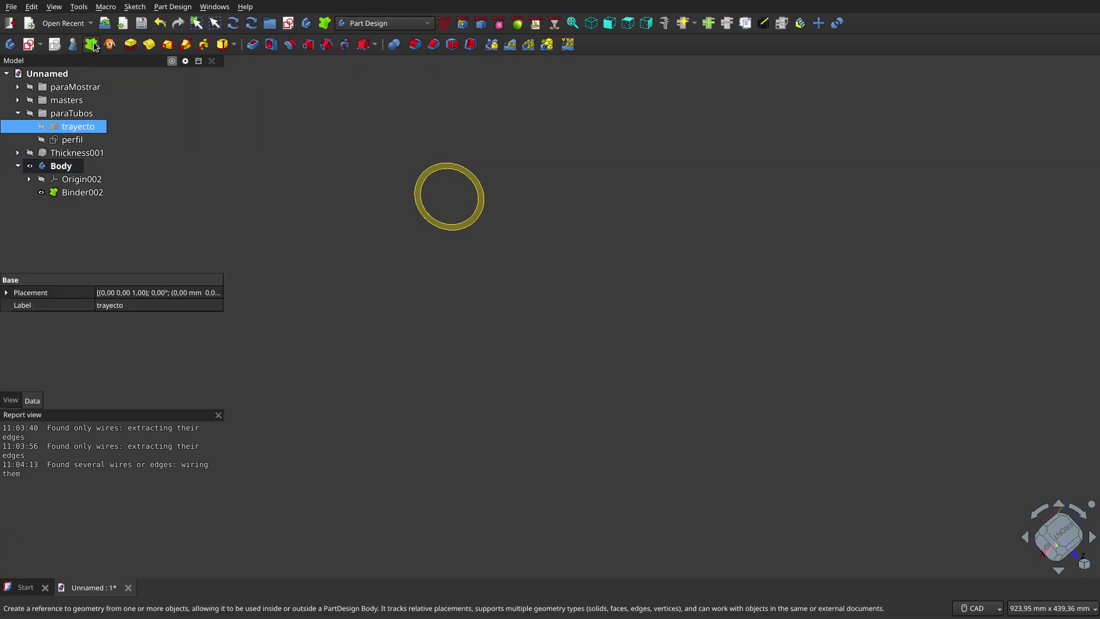
pyautogui.scroll(-5, 612, 258)
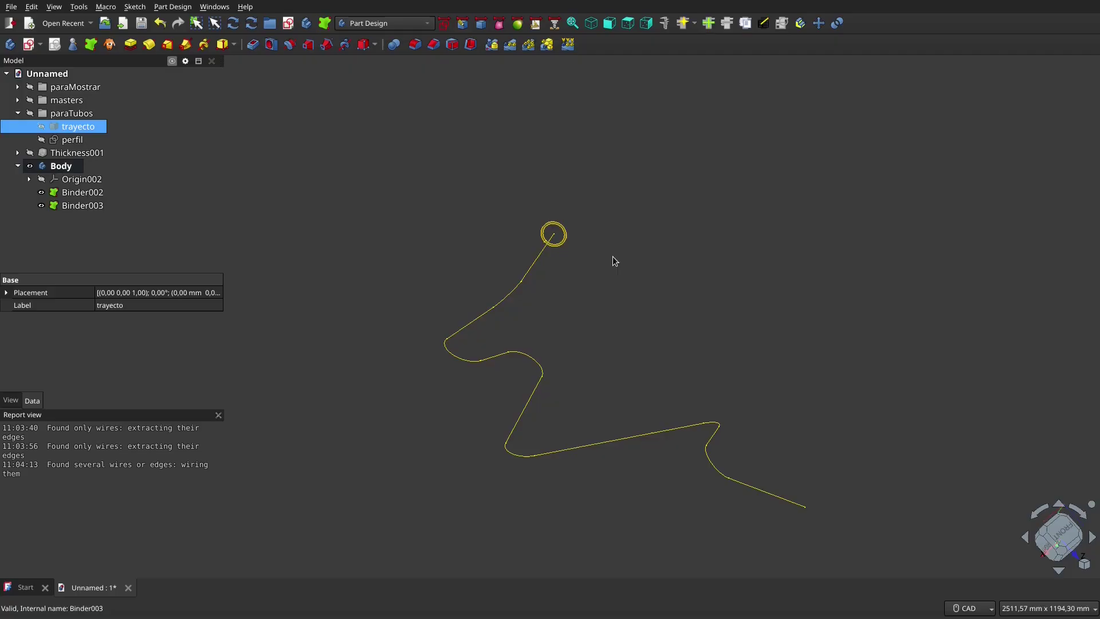
pyautogui.moveTo(623, 296); pyautogui.dragTo(599, 281, button='middle')
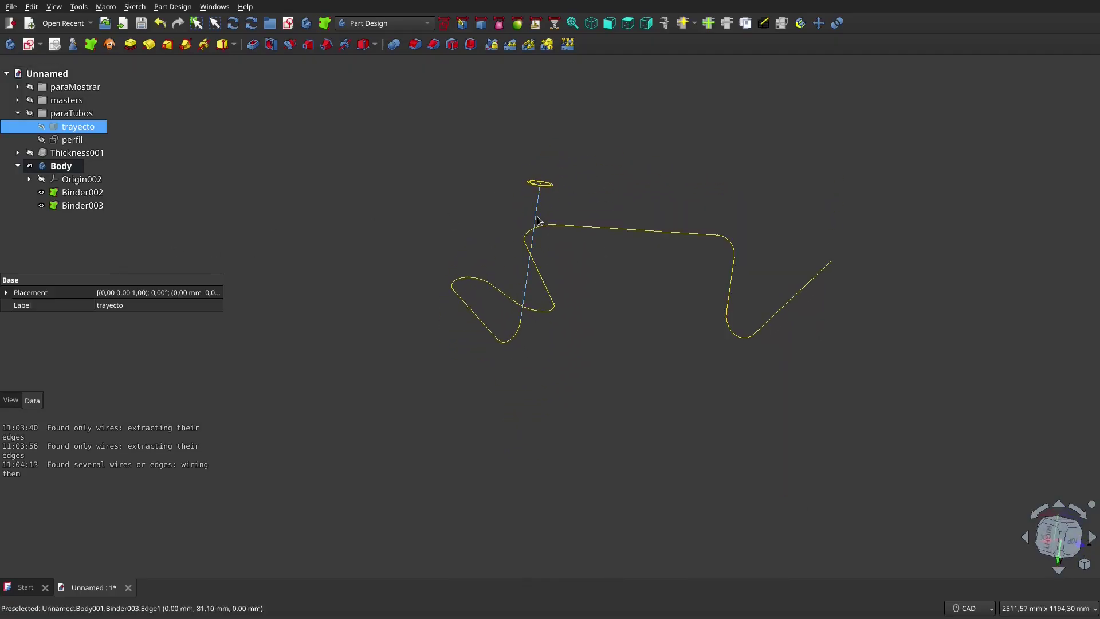
pyautogui.moveTo(540, 216); pyautogui.dragTo(497, 172, button='middle')
pyautogui.scroll(5, 497, 175)
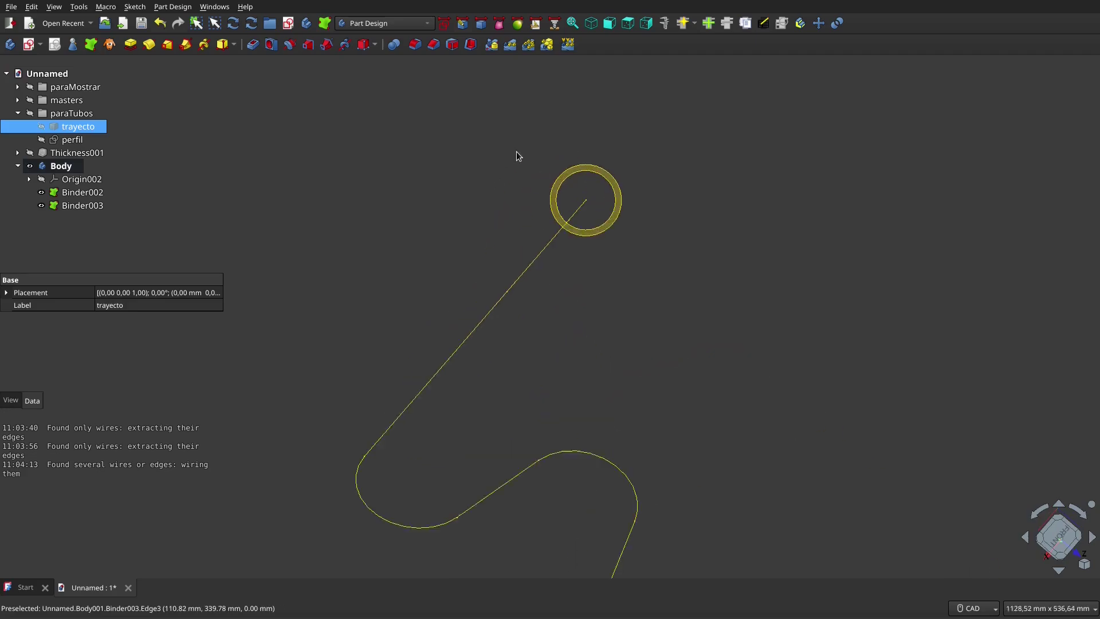
pyautogui.scroll(6, 605, 172)
# - Create an additive pipe sweeping the ring face along the Binder003 path
pyautogui.click(608, 183)
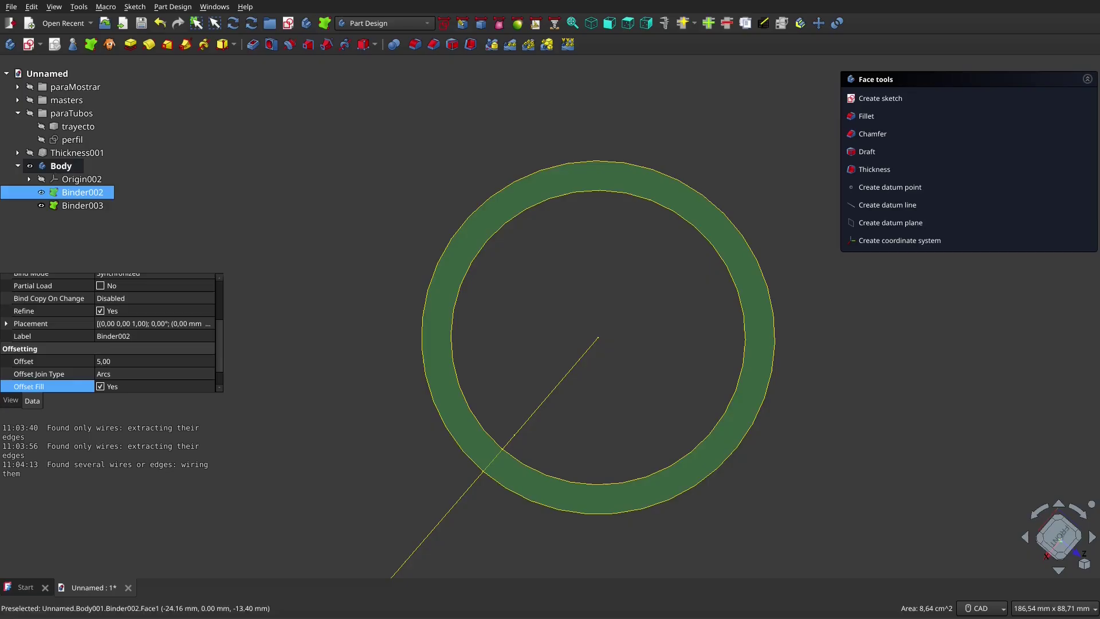
pyautogui.keyDown('ctrl'); pyautogui.click(94, 206); pyautogui.keyUp('ctrl')
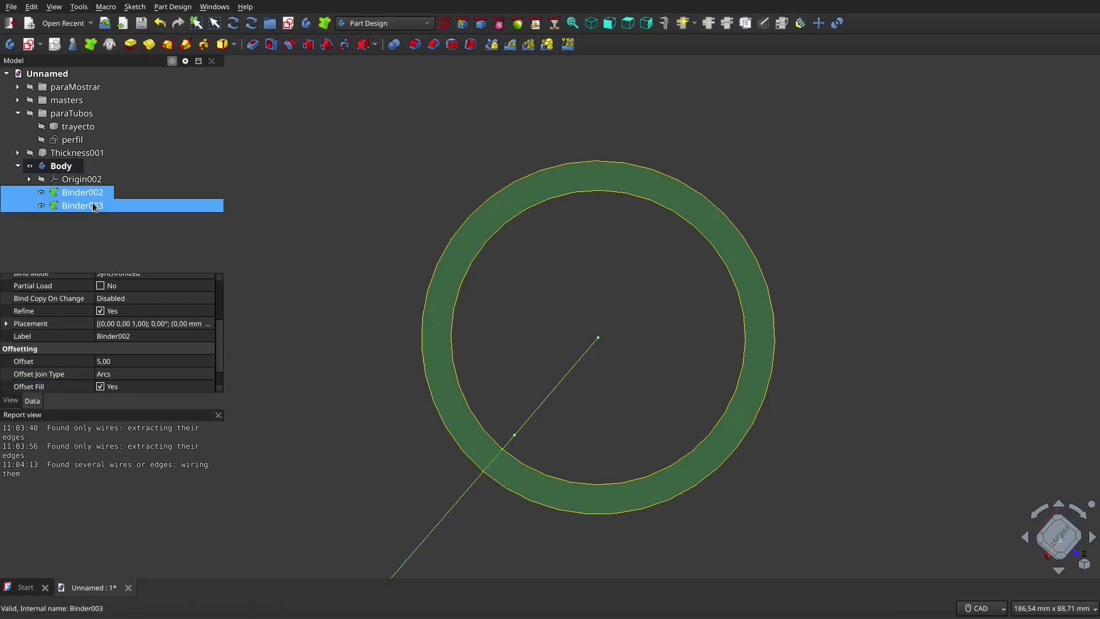
pyautogui.click(187, 46)
pyautogui.scroll(-5, 430, 210)
pyautogui.scroll(-5, 617, 222)
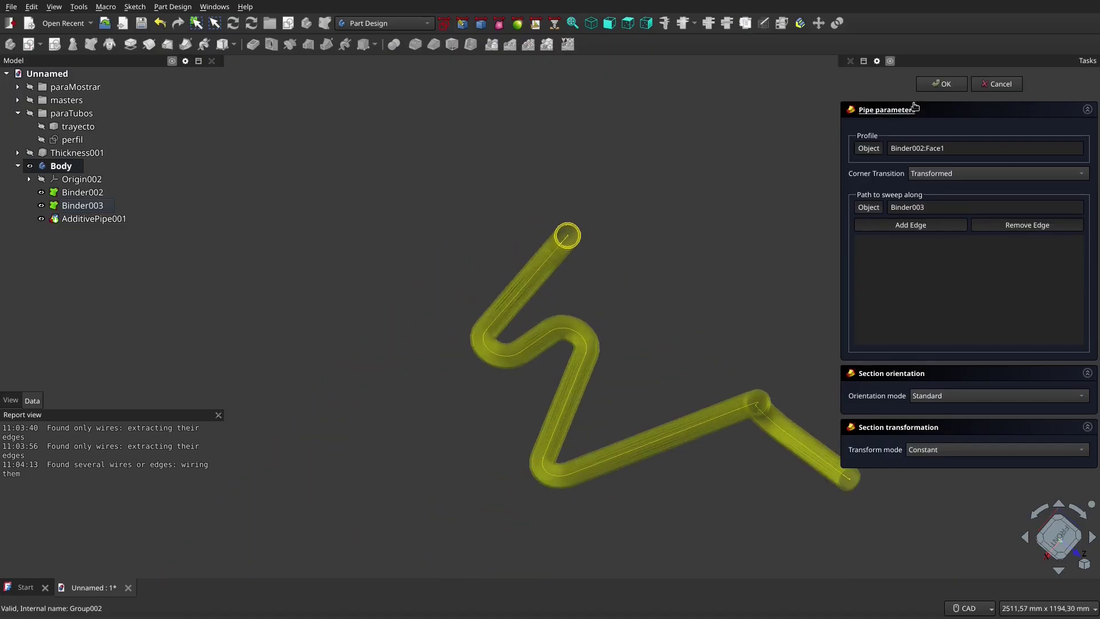
pyautogui.click(935, 85)
pyautogui.click(83, 192)
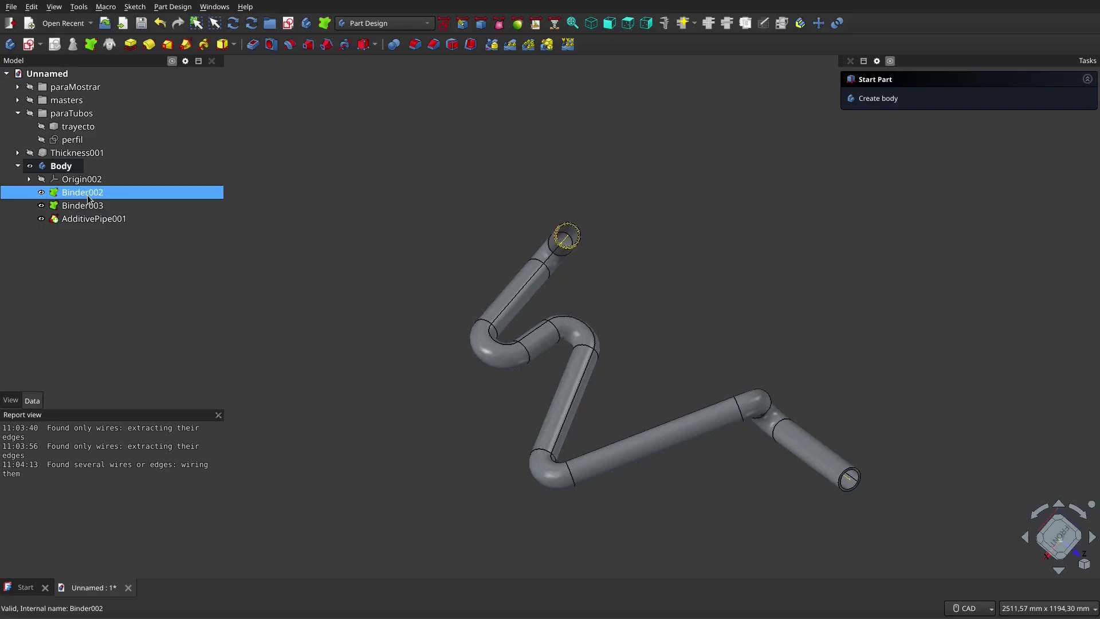
pyautogui.keyDown('ctrl'); pyautogui.click(82, 205); pyautogui.keyUp('ctrl')
# - Hide Binder002 and Binder003 so only the hollow additive pipe shows
pyautogui.press('space')
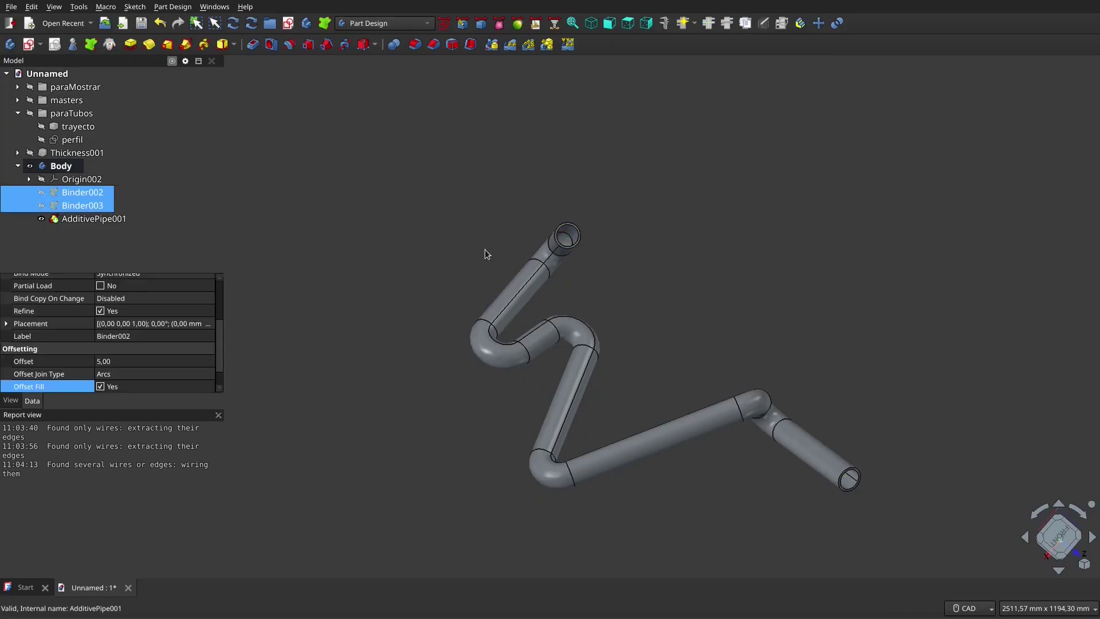
pyautogui.scroll(-3, 455, 257)
pyautogui.moveTo(528, 295); pyautogui.dragTo(455, 221, button='middle')
pyautogui.rightClick(462, 256)
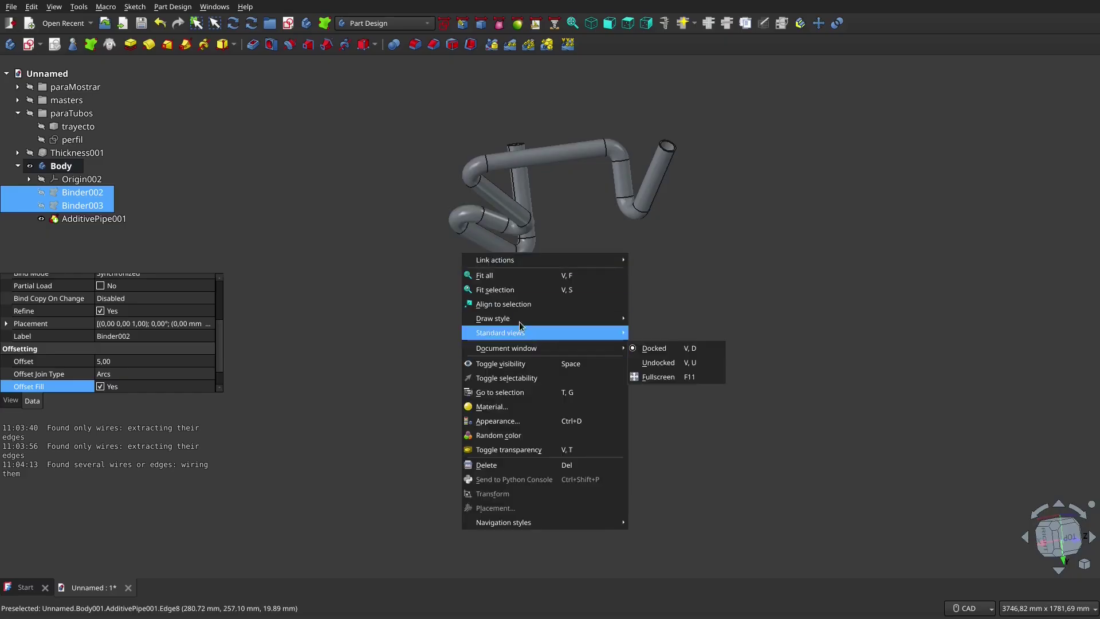
pyautogui.click(394, 258)
pyautogui.moveTo(459, 319); pyautogui.dragTo(440, 314, button='middle')
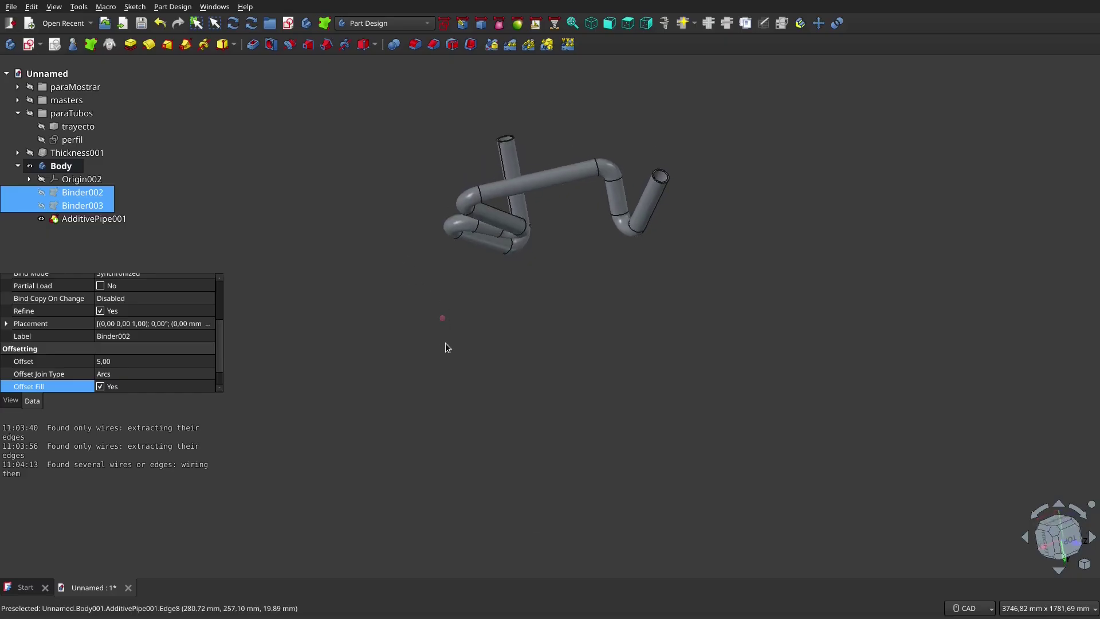
# - Briefly show Thickness001 for comparison, then hide it again
pyautogui.click(96, 153)
pyautogui.press('space')
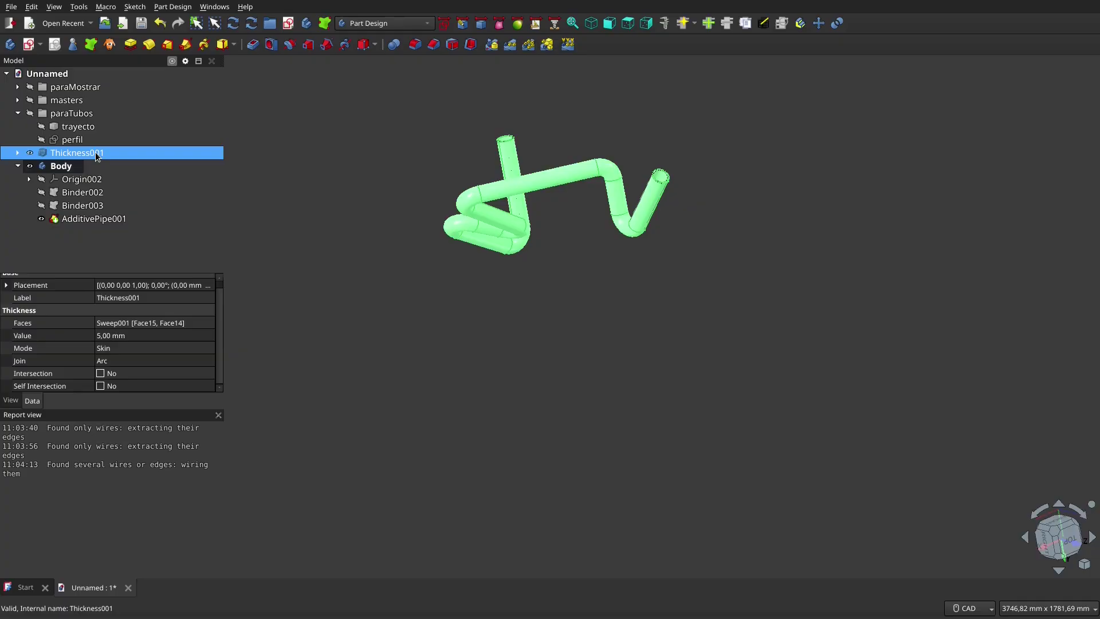
pyautogui.click(611, 301)
pyautogui.click(60, 165)
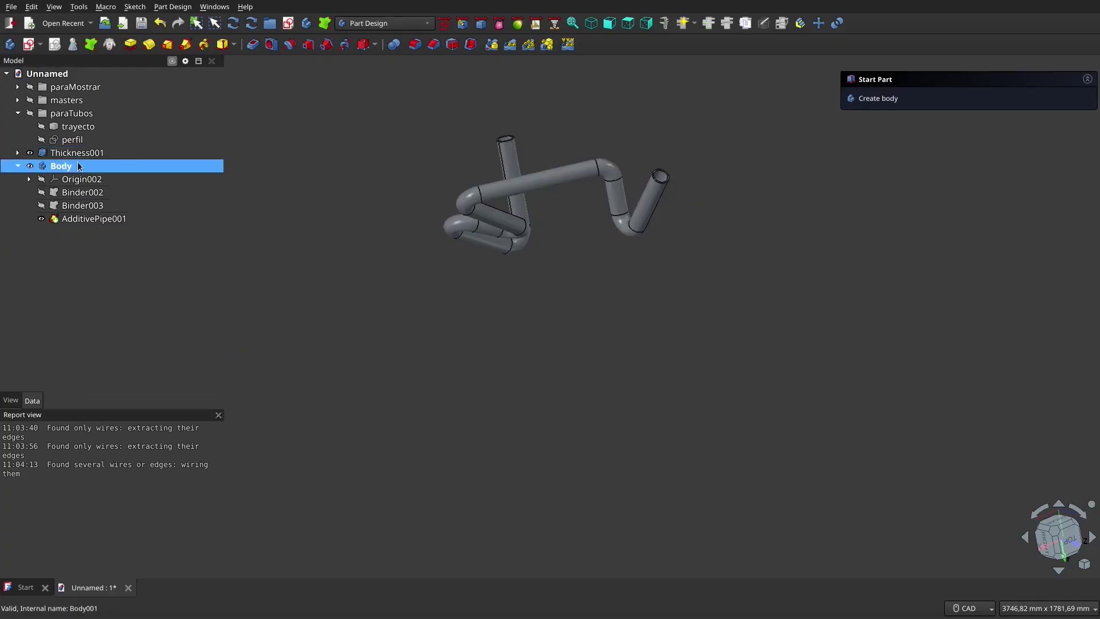
pyautogui.click(77, 153)
pyautogui.press('space')
pyautogui.scroll(-2, 477, 355)
pyautogui.scroll(6, 483, 287)
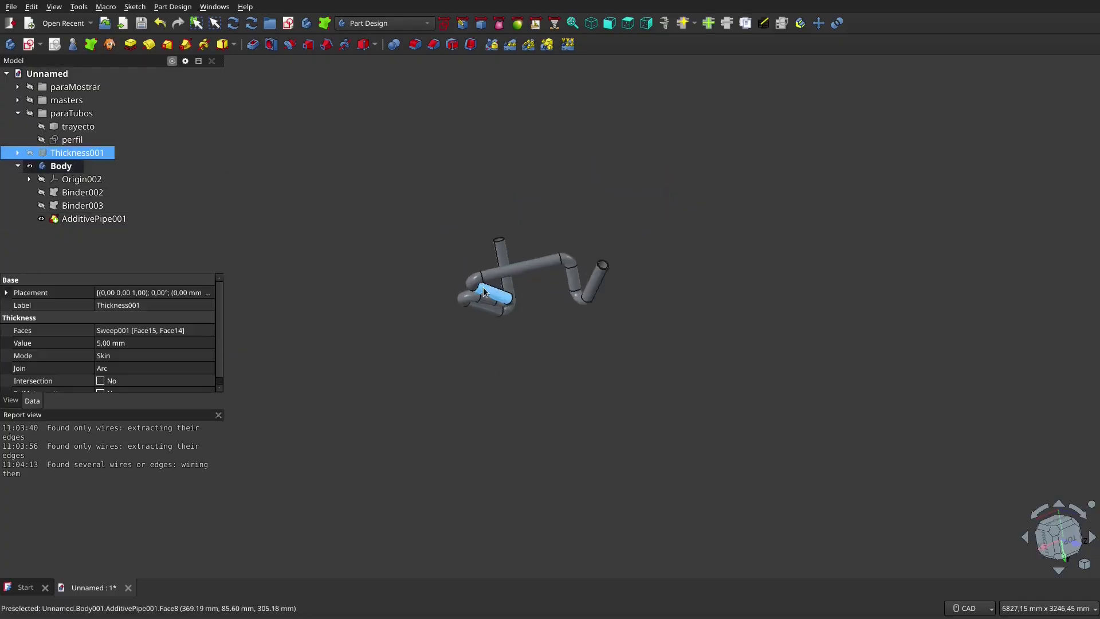
# - Orbit the additive pipe to inspect its rounded bends from several angles
pyautogui.moveTo(602, 339); pyautogui.dragTo(541, 241, button='middle')
pyautogui.rightClick(562, 301)
pyautogui.click(652, 214)
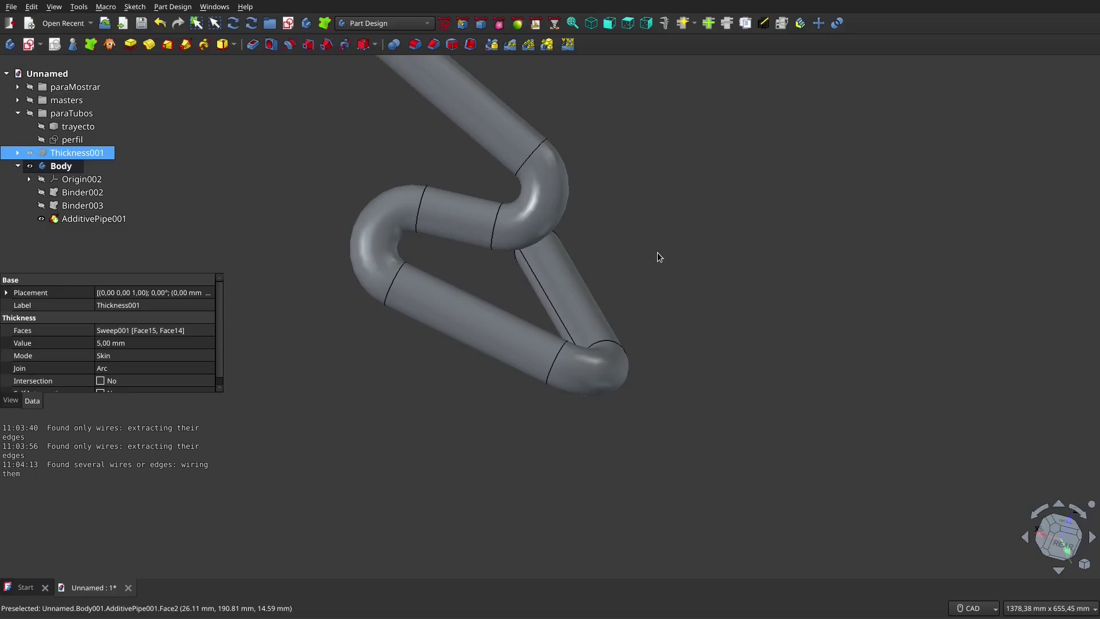
pyautogui.moveTo(652, 263); pyautogui.dragTo(413, 452, button='middle')
pyautogui.rightClick(388, 444)
pyautogui.press('Escape')
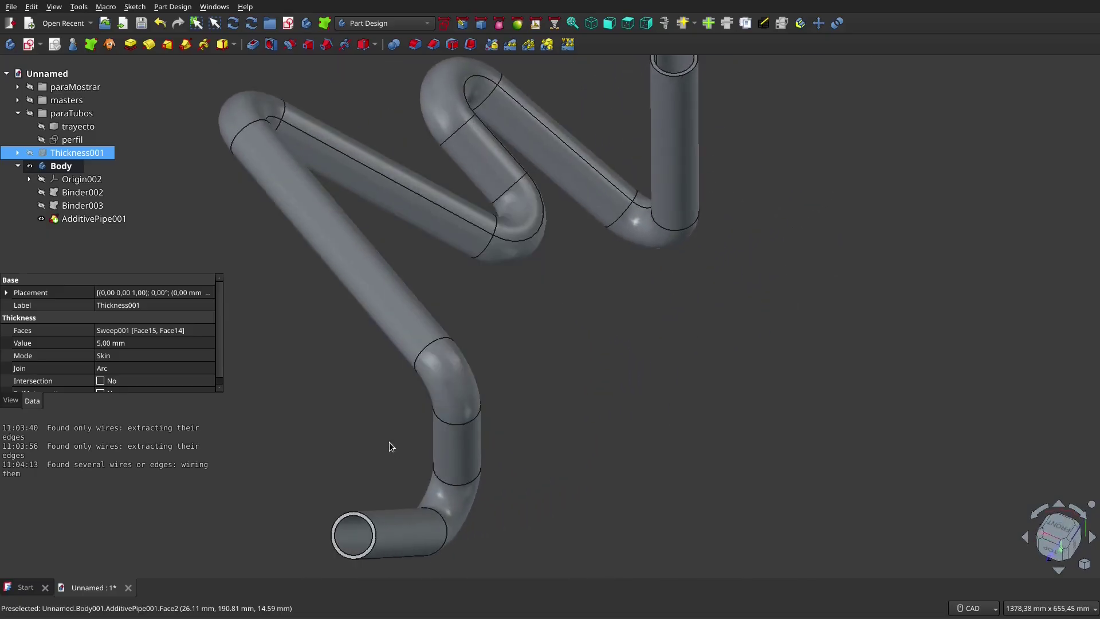
# - Orbit the view to examine the hollow pipe from the rear
pyautogui.scroll(-3, 581, 361)
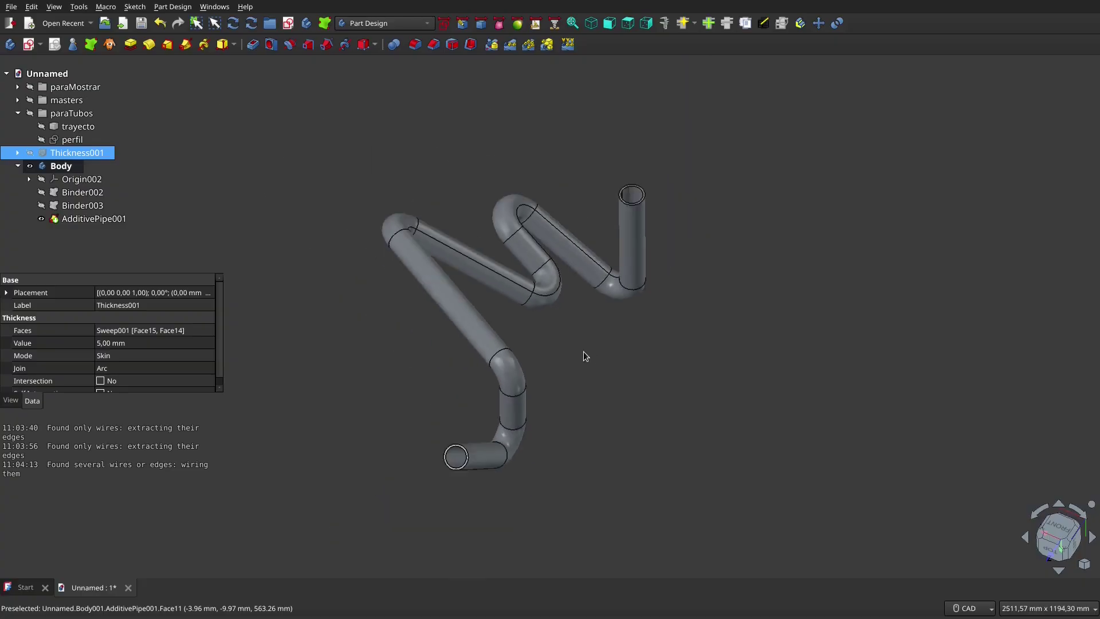
pyautogui.moveTo(583, 352); pyautogui.dragTo(779, 254, button='middle')
pyautogui.rightClick(779, 254)
pyautogui.click(755, 304)
pyautogui.click(593, 281)
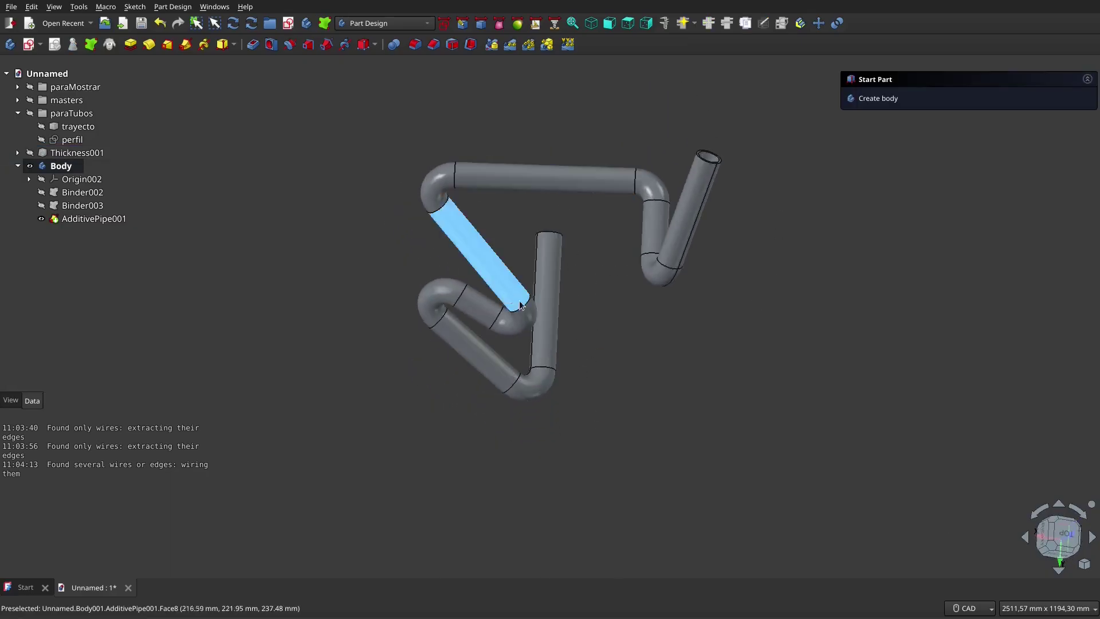
pyautogui.scroll(2, 597, 381)
pyautogui.scroll(-4, 597, 380)
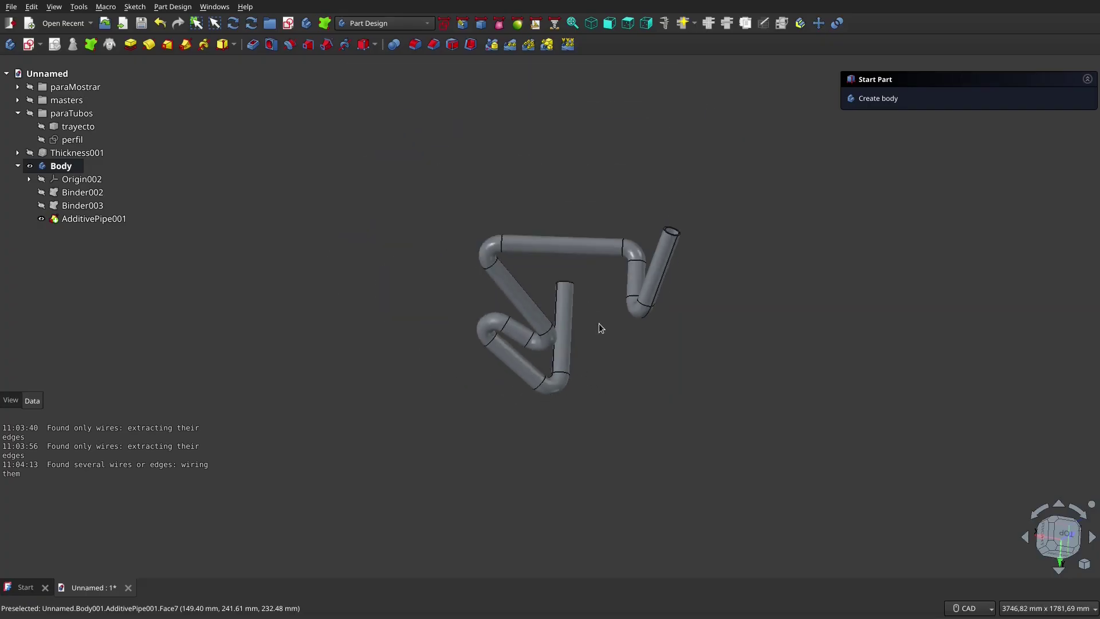
pyautogui.moveTo(599, 325); pyautogui.dragTo(524, 234, button='middle')
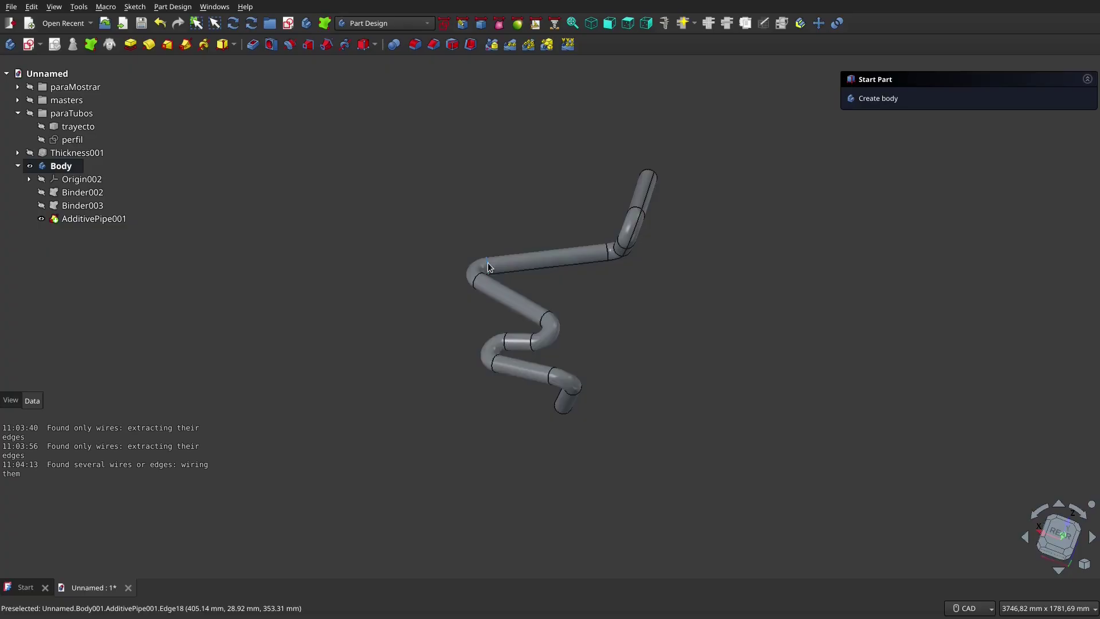